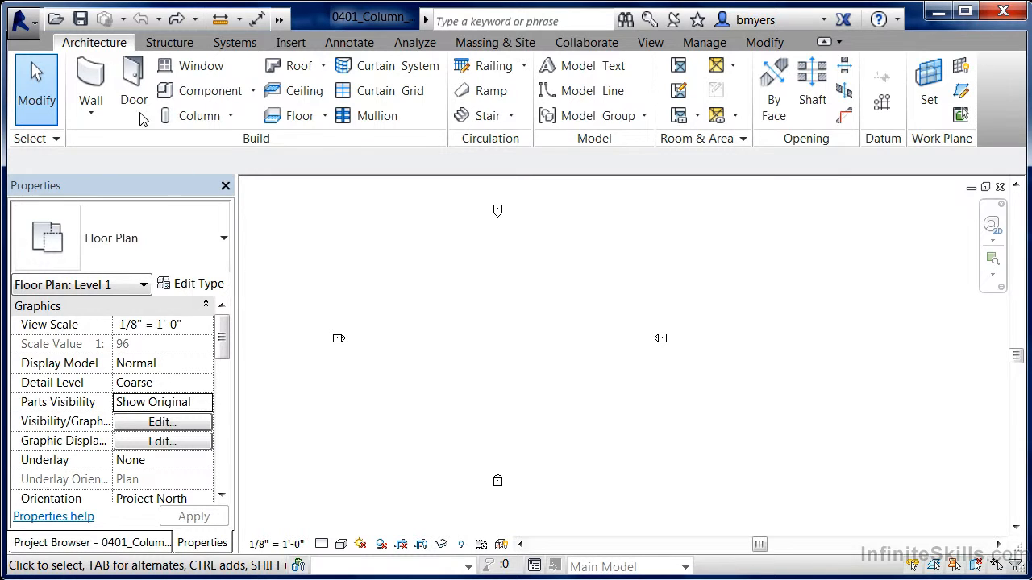
# Step: Draw the first vertical grid line upward from the lower part of the plan, just inside the west elevation marker
pyautogui.click(884, 112)
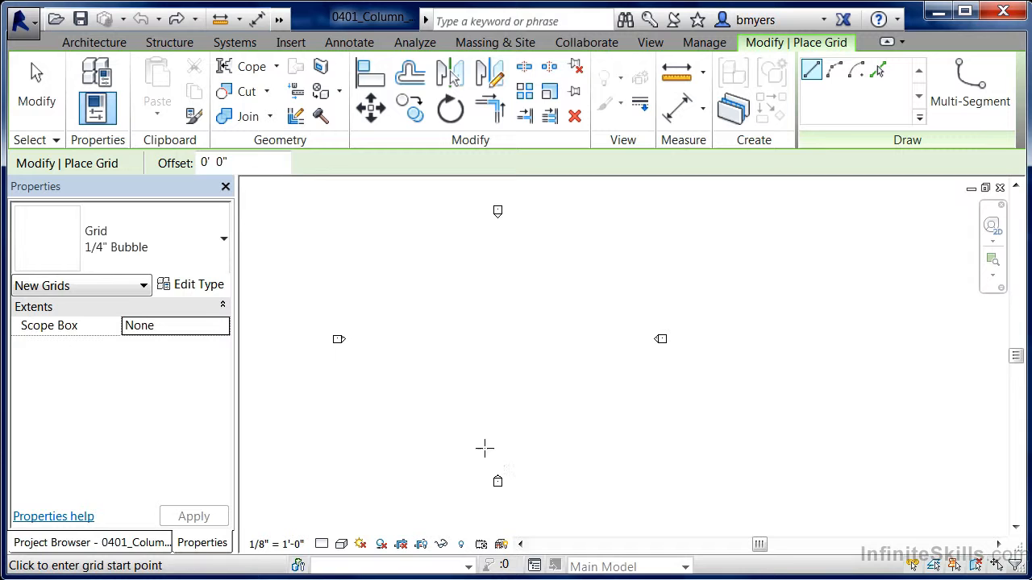
pyautogui.click(397, 440)
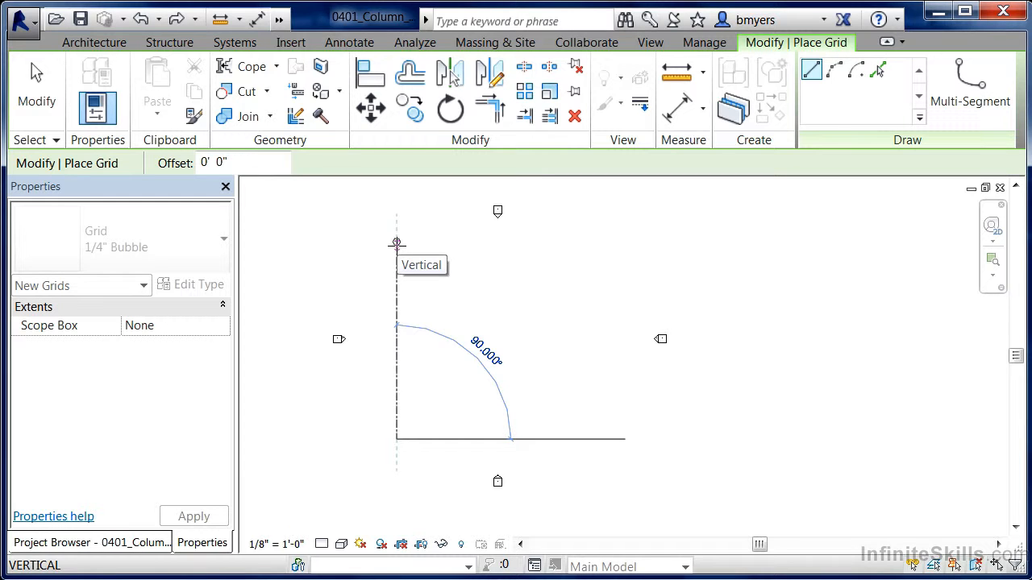
pyautogui.click(395, 242)
# Step: Draw a second vertical grid line about 19' to the right of grid 1, with both ends aligned to it
pyautogui.scroll(3, 396, 244)
pyautogui.scroll(3, 410, 241)
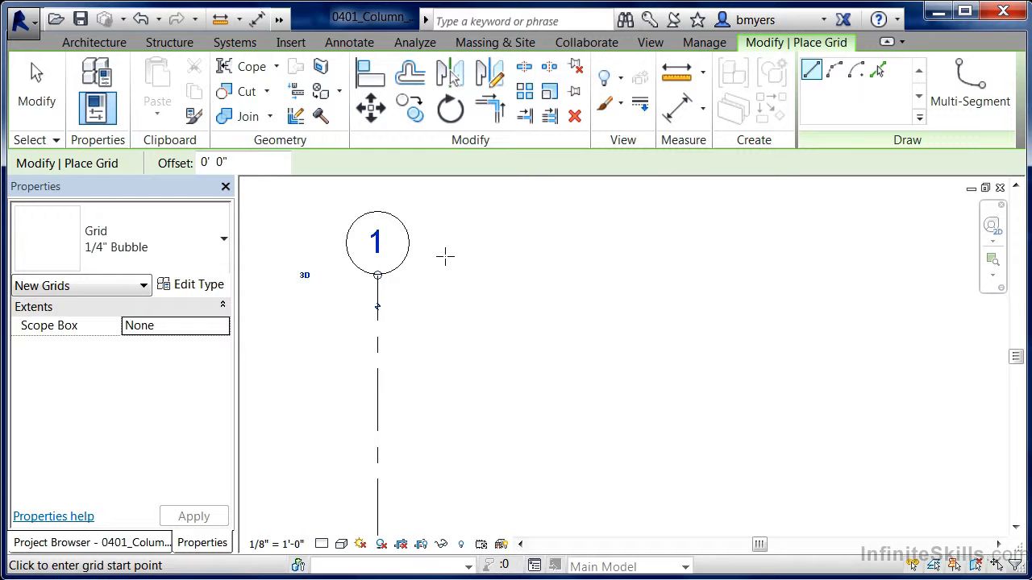
pyautogui.scroll(-4, 427, 242)
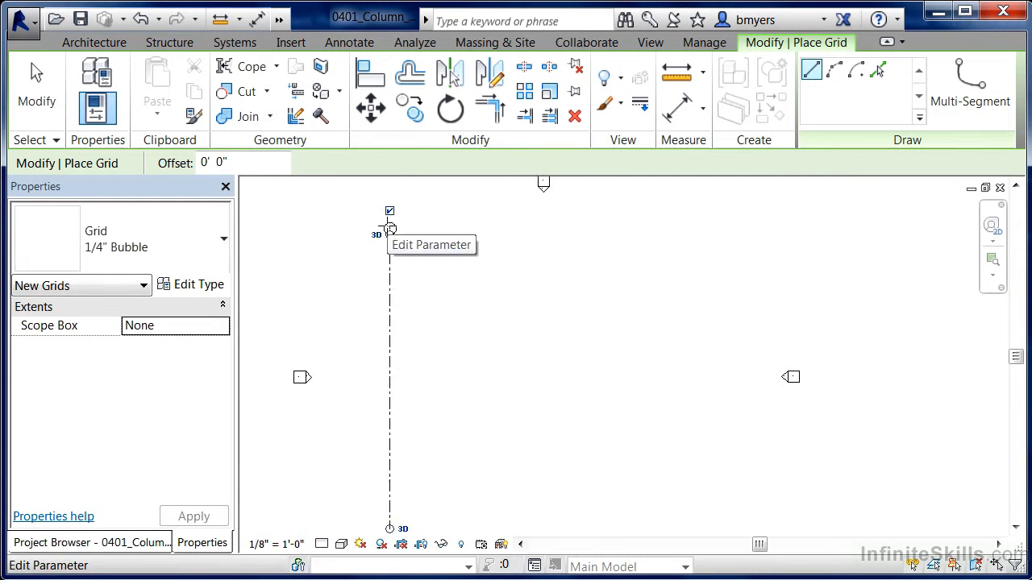
pyautogui.scroll(1, 389, 223)
pyautogui.scroll(2, 423, 453)
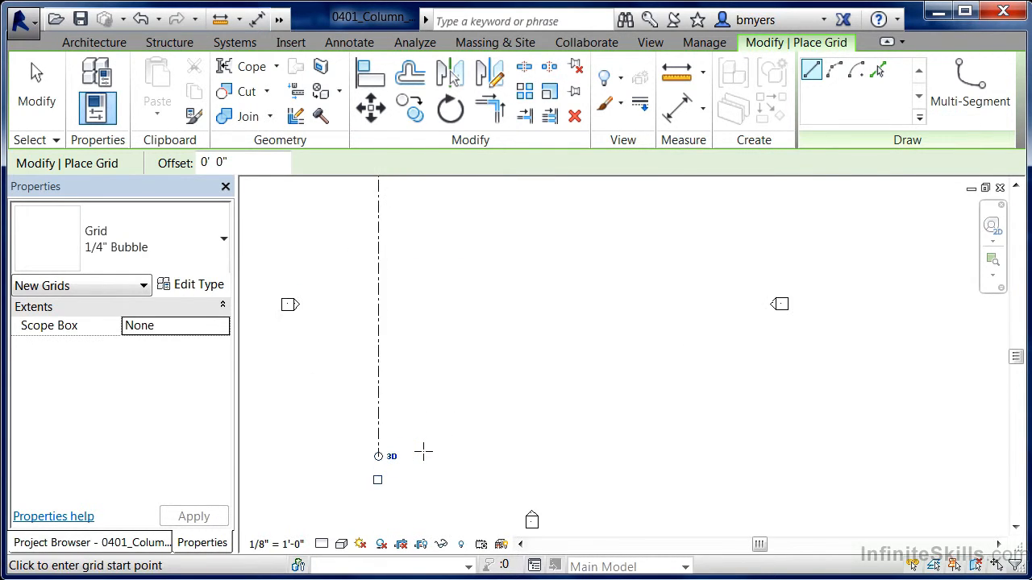
pyautogui.scroll(-1, 423, 453)
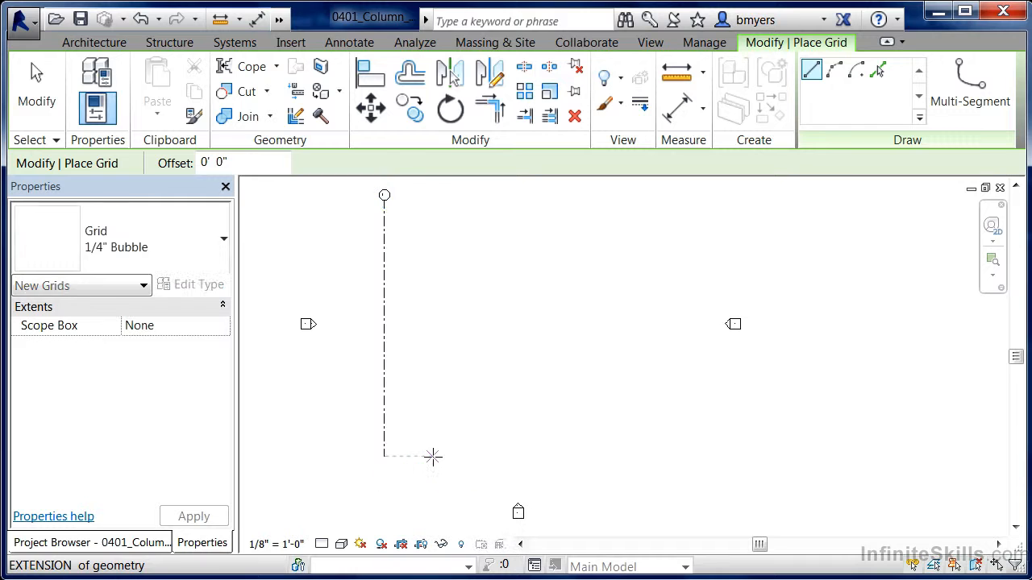
pyautogui.click(433, 457)
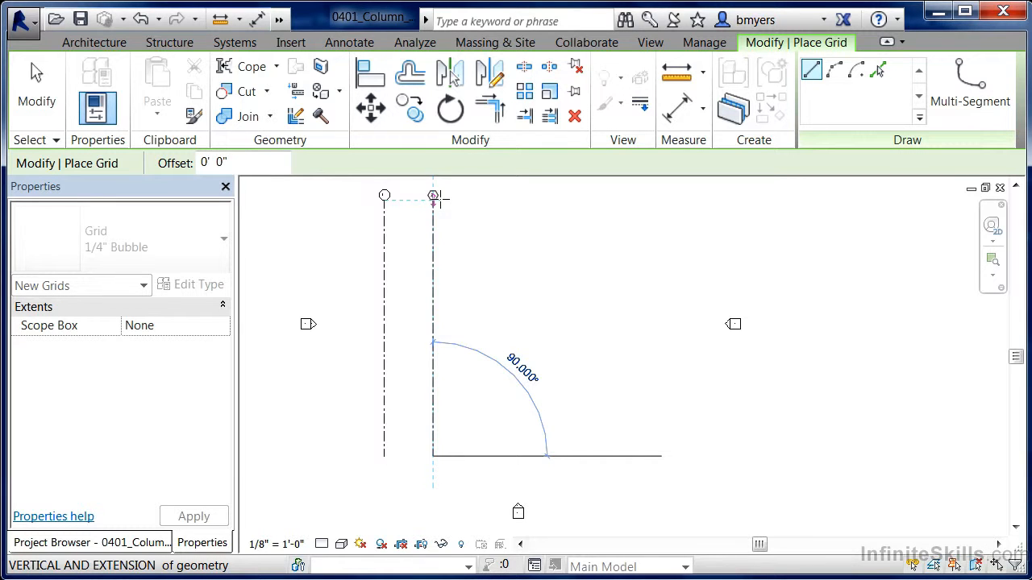
pyautogui.click(434, 196)
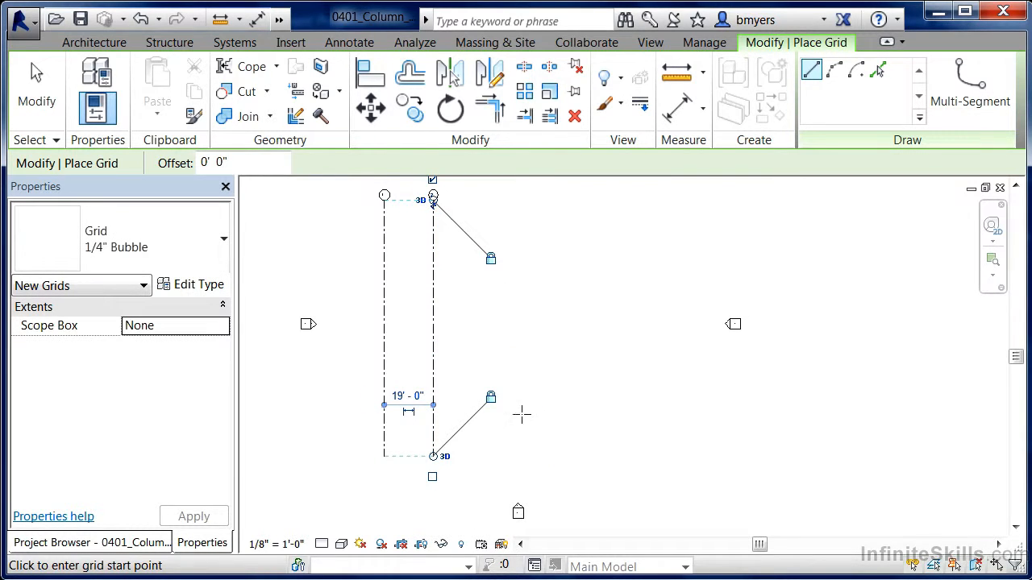
# Step: Draw a third vertical grid line about 20' to the right of grid 2, with its ends aligned to the others
pyautogui.scroll(3, 401, 192)
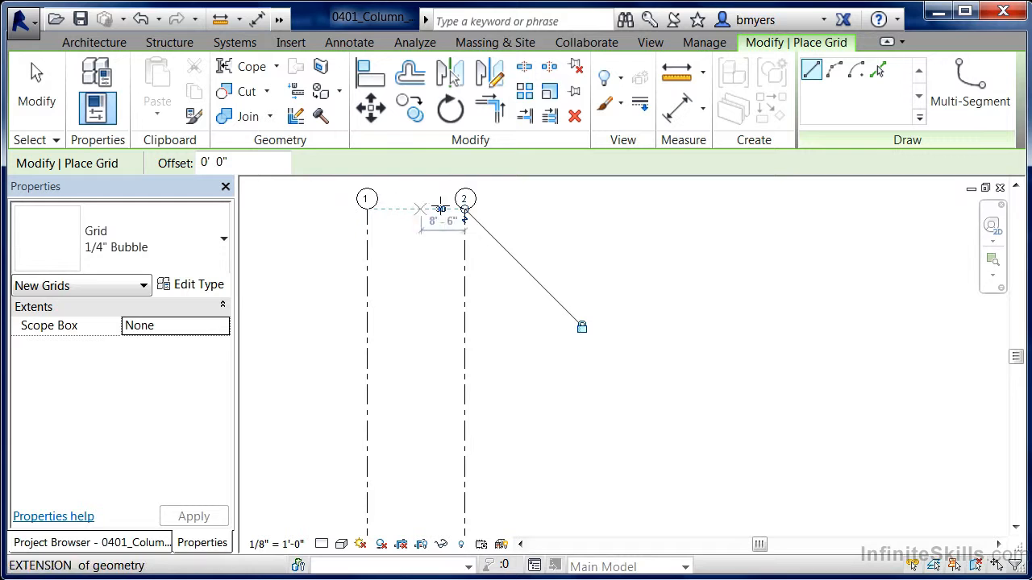
pyautogui.scroll(-1, 412, 207)
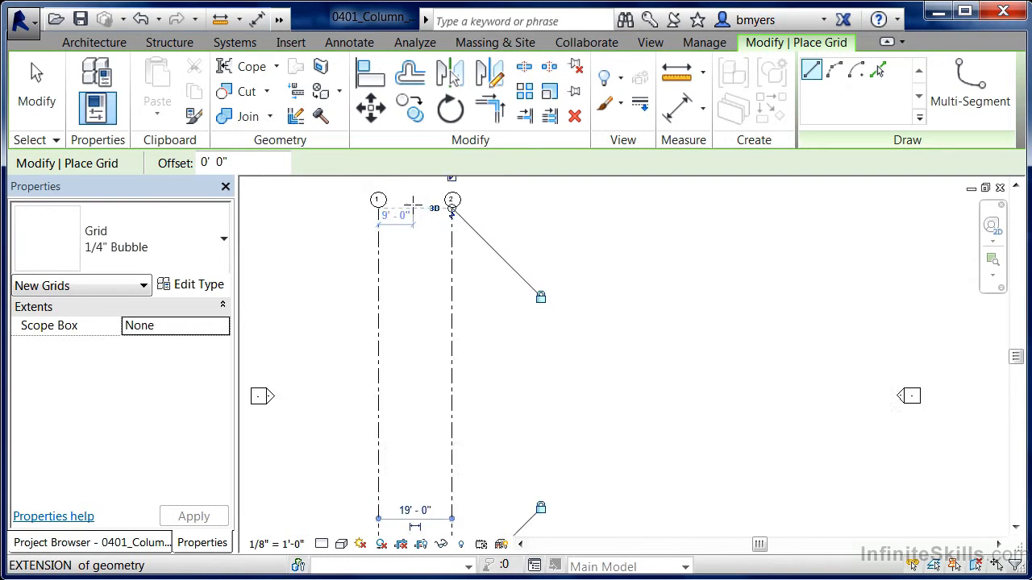
pyautogui.scroll(-1, 412, 207)
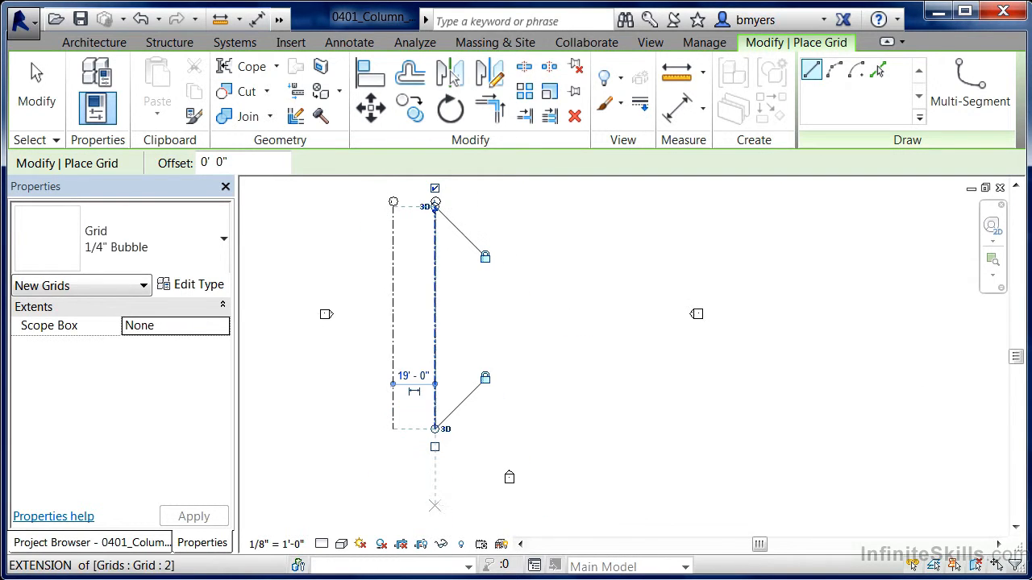
pyautogui.click(479, 429)
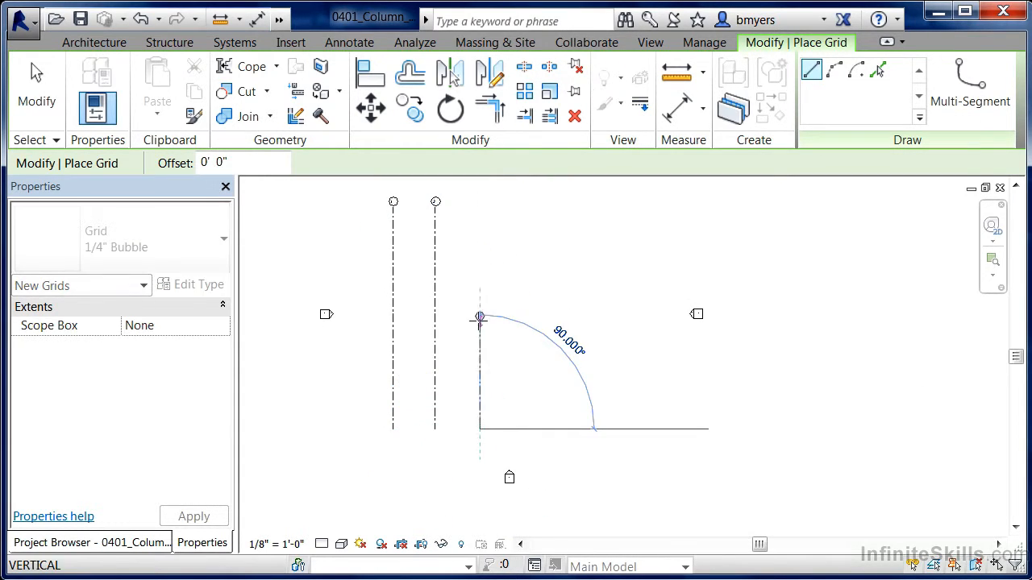
pyautogui.click(480, 203)
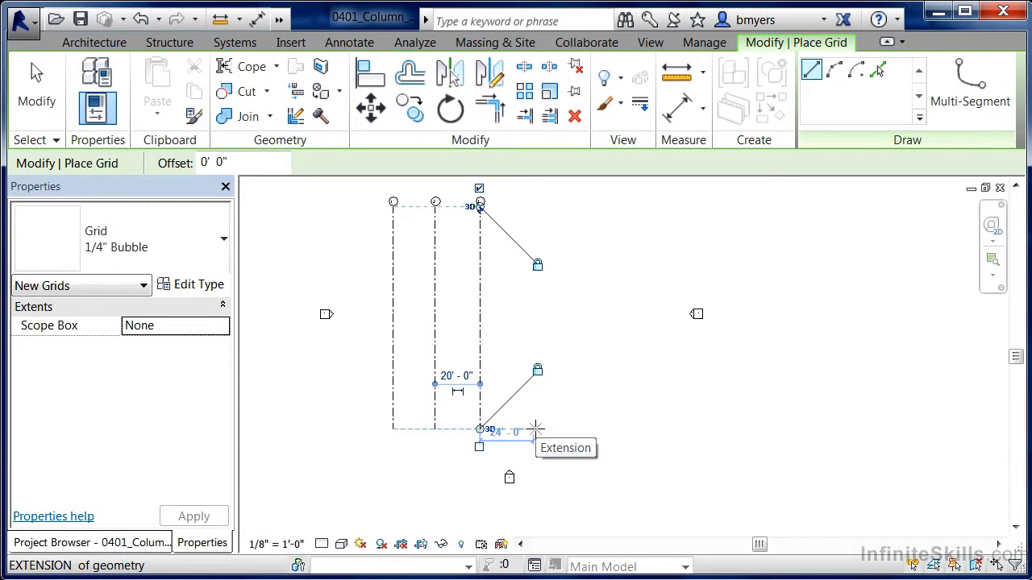
# Step: Draw a fourth vertical grid line starting exactly 20' to the right of grid 3's lower end, aligned with the others at its upper end
pyautogui.scroll(2, 536, 429)
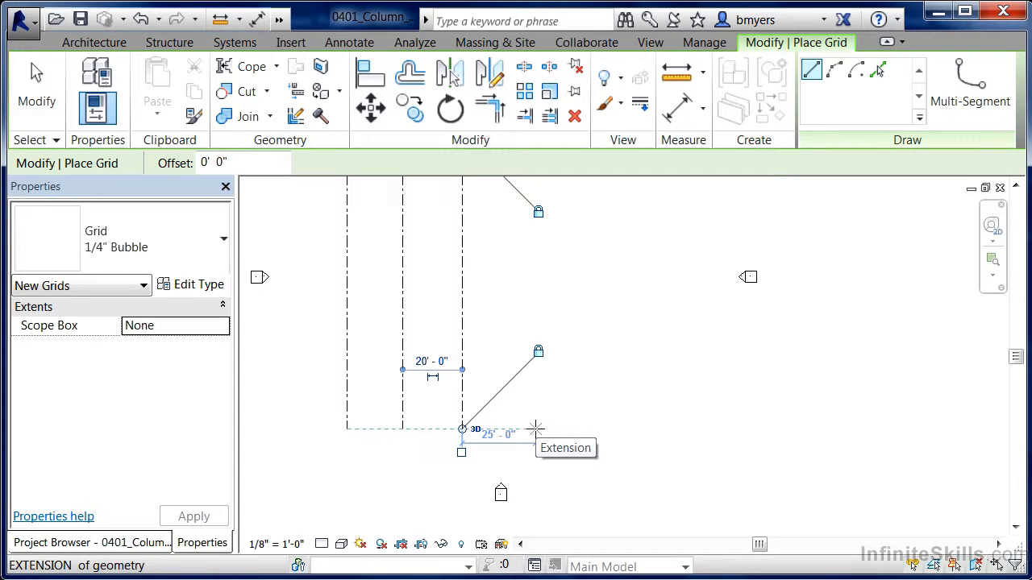
pyautogui.write('2')
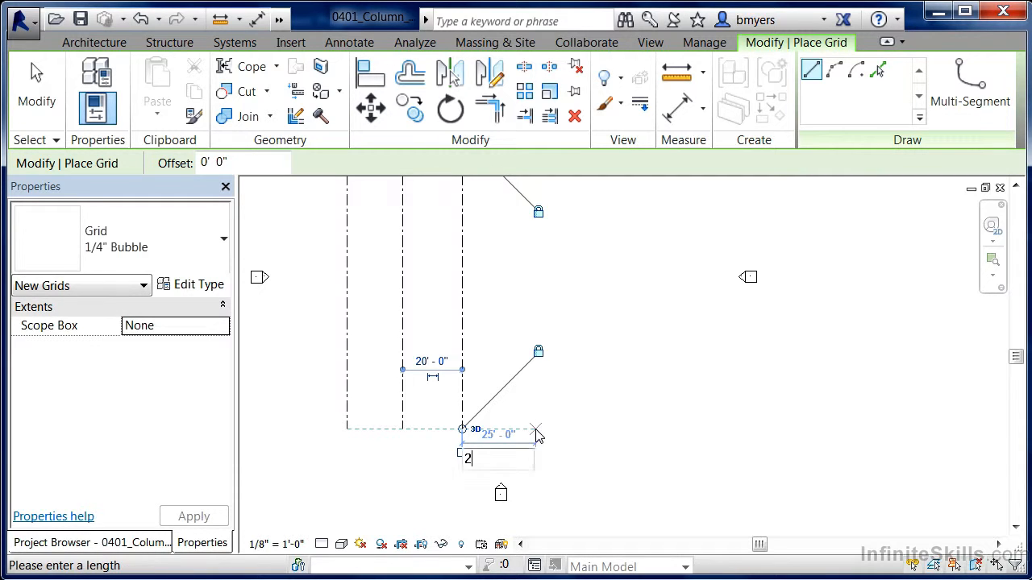
pyautogui.write('0')
pyautogui.press('Return')
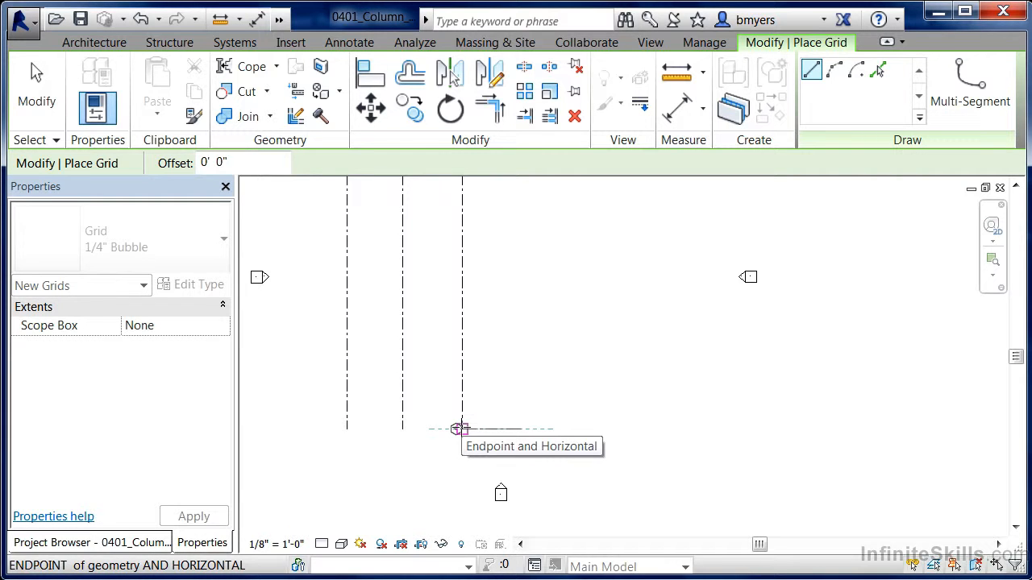
pyautogui.scroll(-1, 507, 533)
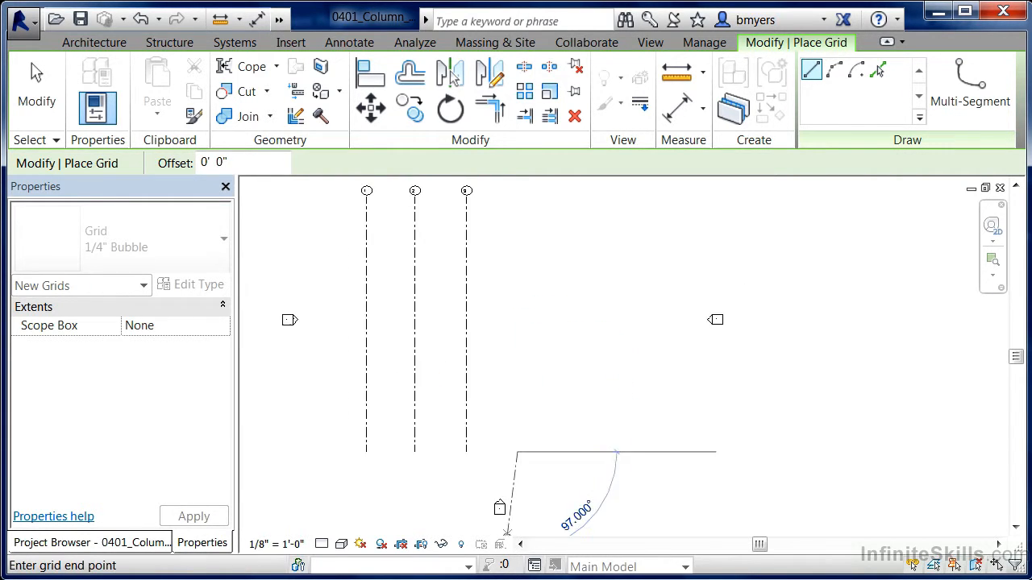
pyautogui.scroll(-2, 506, 532)
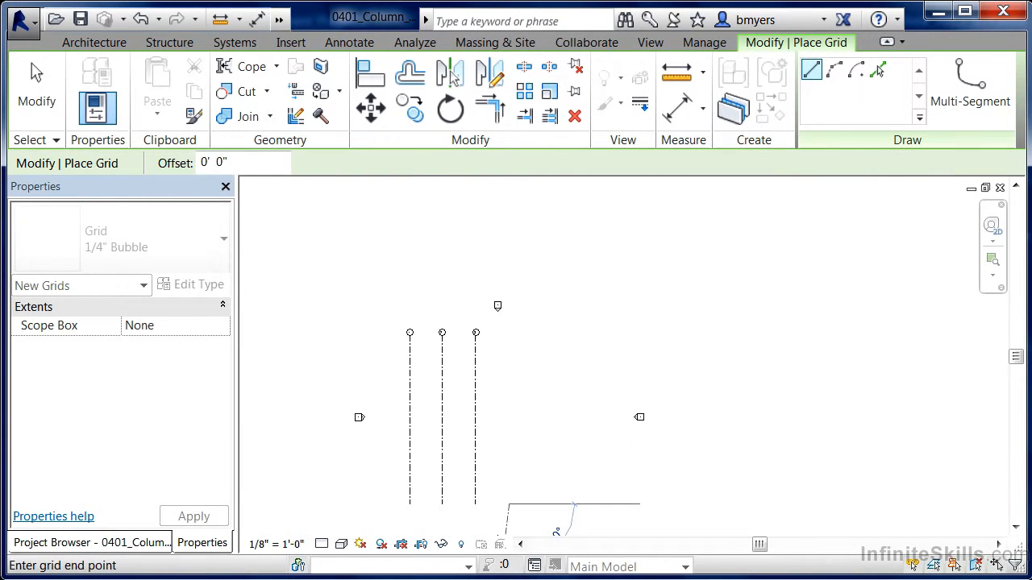
pyautogui.click(507, 341)
pyautogui.moveTo(530, 435); pyautogui.dragTo(553, 389, button='middle')
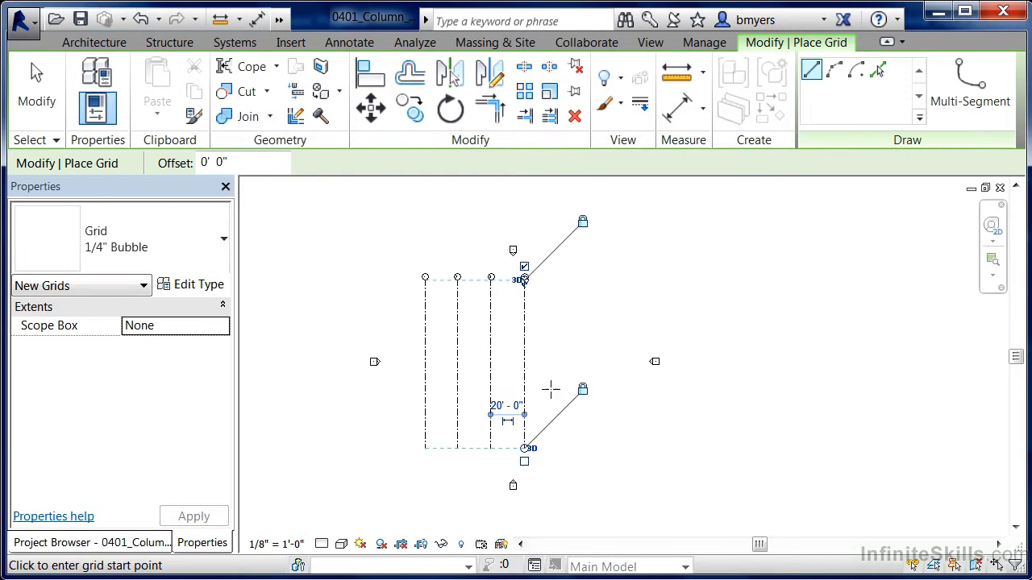
# Step: Draw a fifth vertical grid line to the right of grid 4, with both ends aligned to the existing lines
pyautogui.click(564, 447)
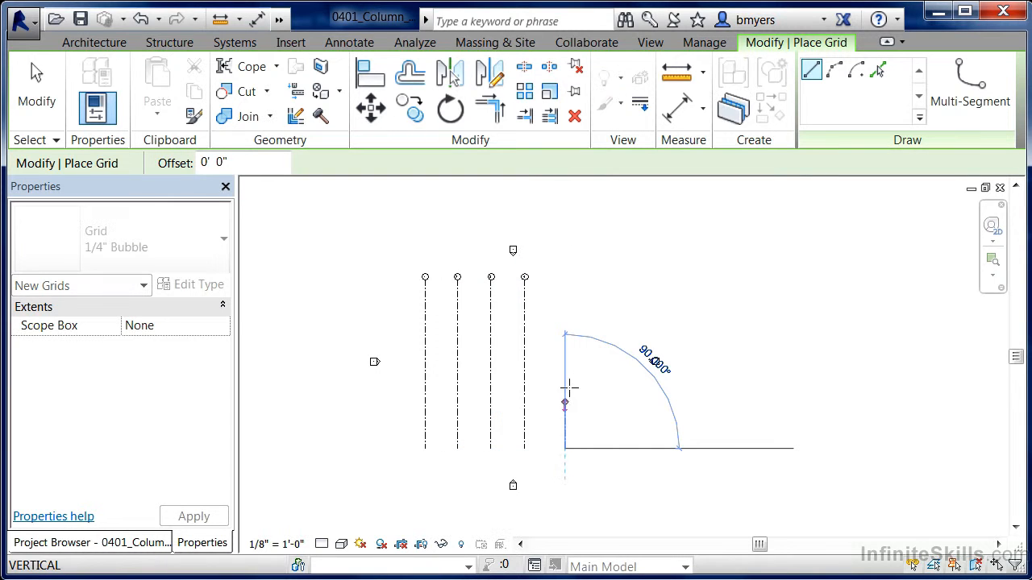
pyautogui.click(564, 283)
pyautogui.scroll(3, 490, 269)
pyautogui.scroll(1, 491, 268)
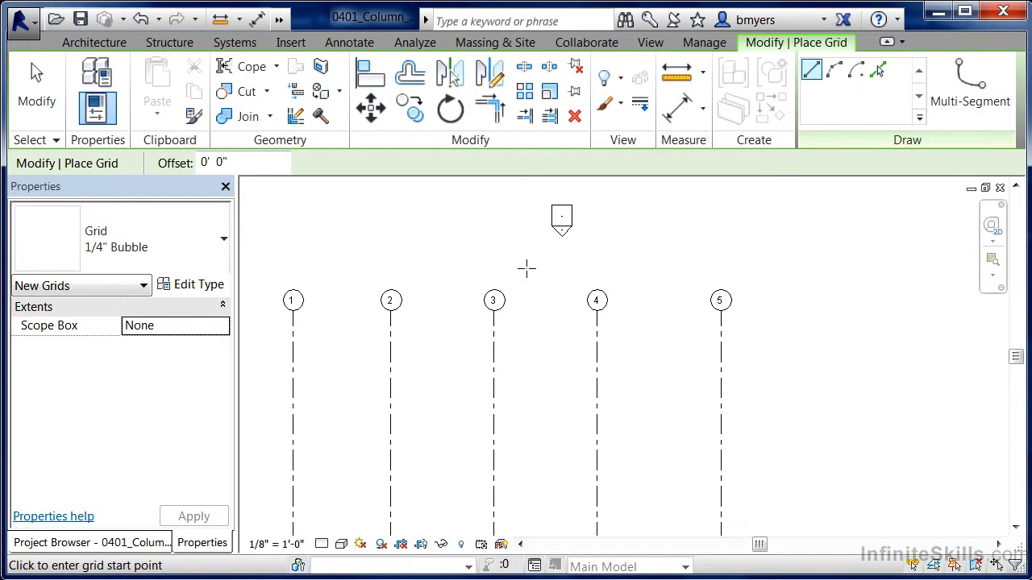
pyautogui.scroll(-3, 532, 270)
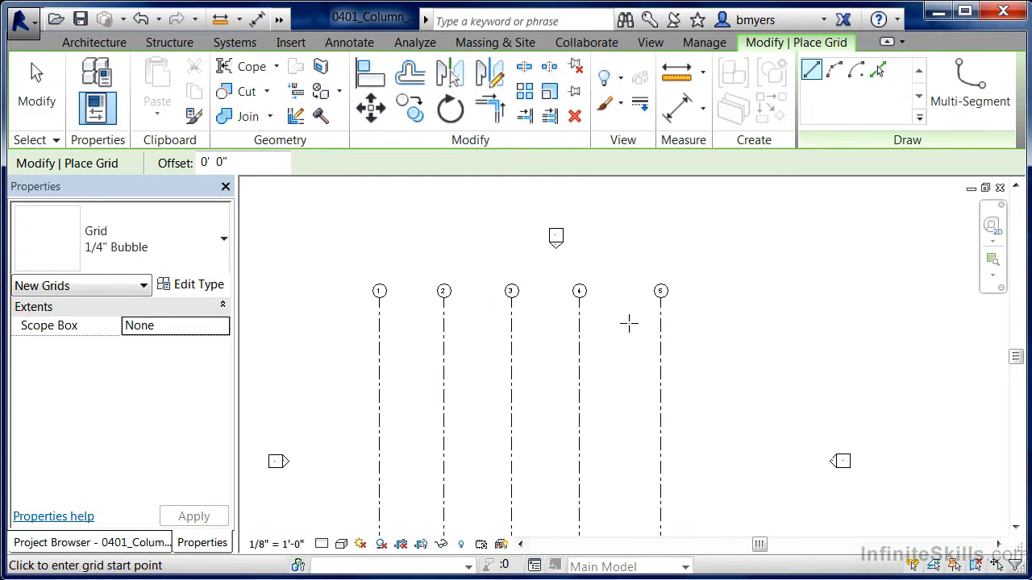
# Step: Draw a horizontal grid line from right to left across all five vertical grids, just below their bubbles
pyautogui.click(696, 331)
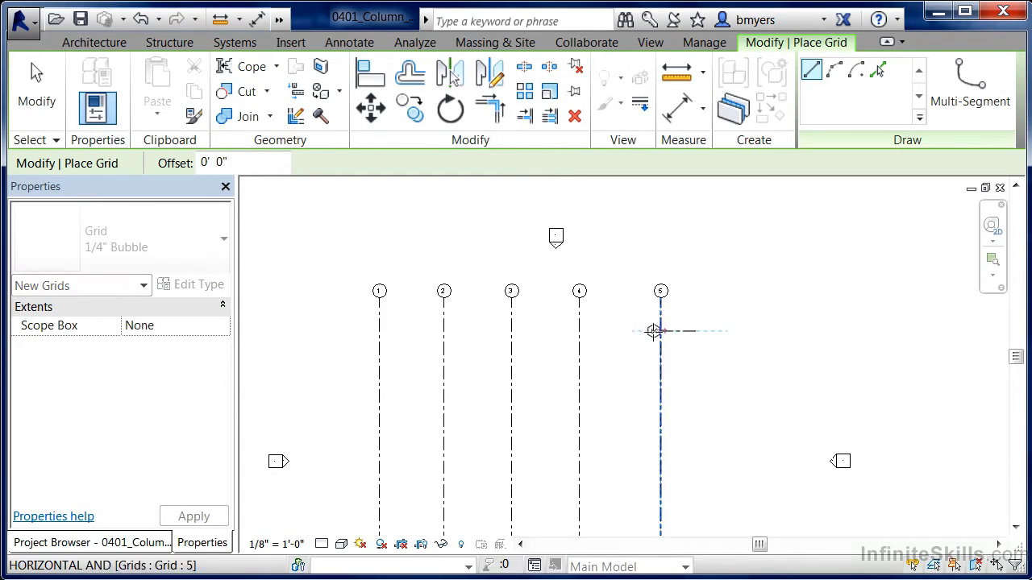
pyautogui.click(345, 331)
pyautogui.scroll(4, 345, 330)
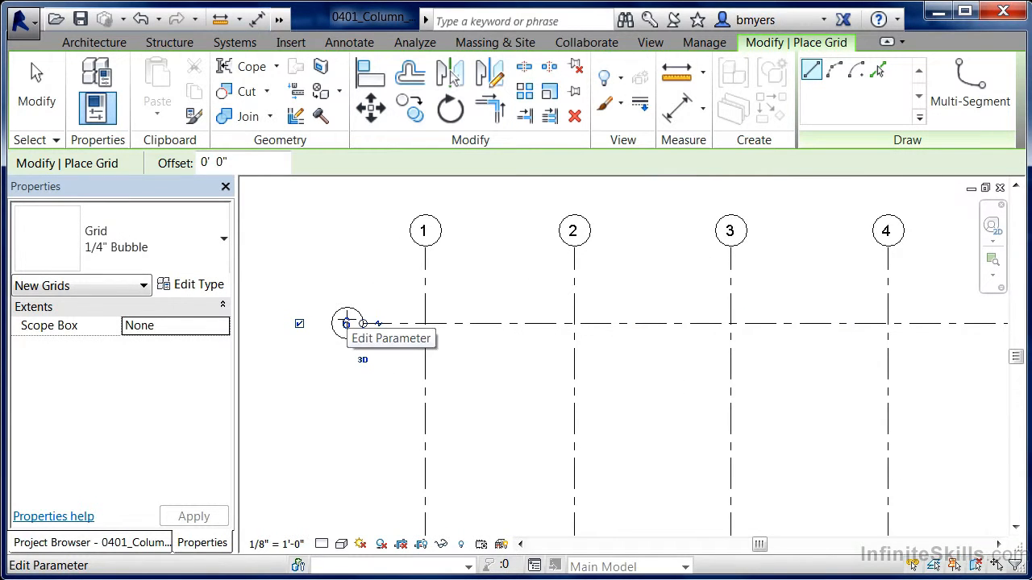
pyautogui.press('Escape')
pyautogui.press('Escape')
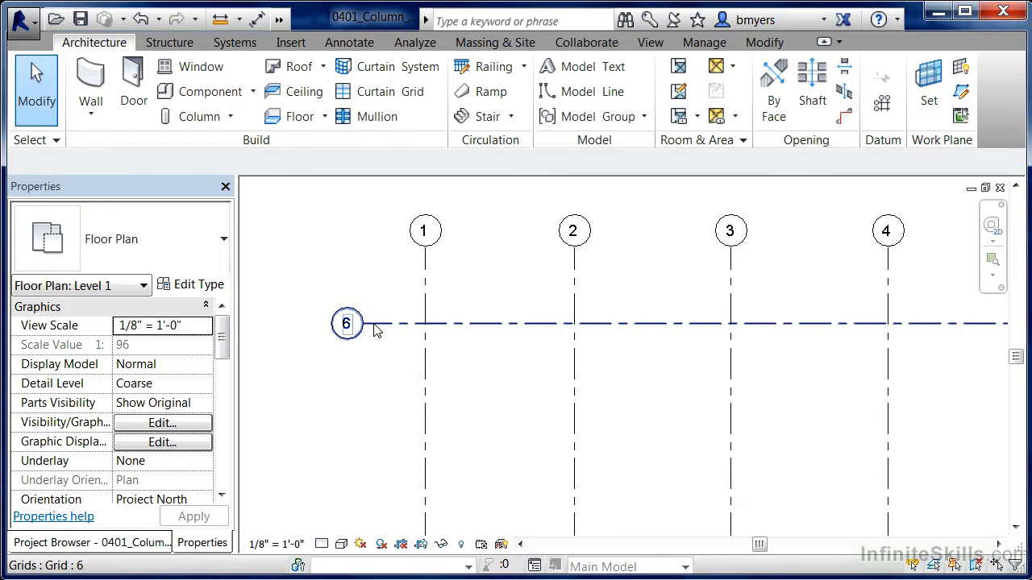
# Step: Rename the horizontal grid line as A
pyautogui.click(376, 329)
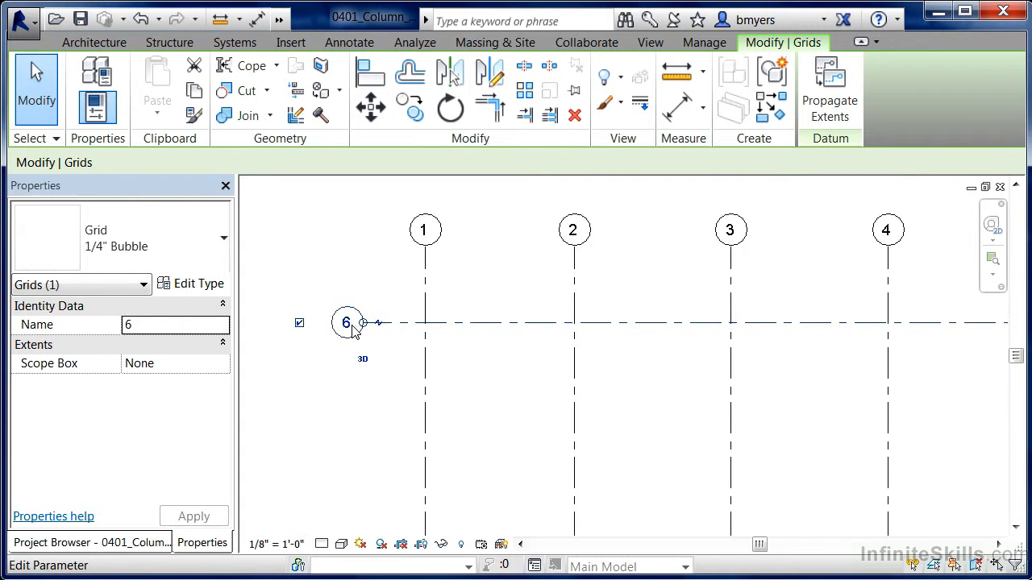
pyautogui.click(353, 330)
pyautogui.write('A')
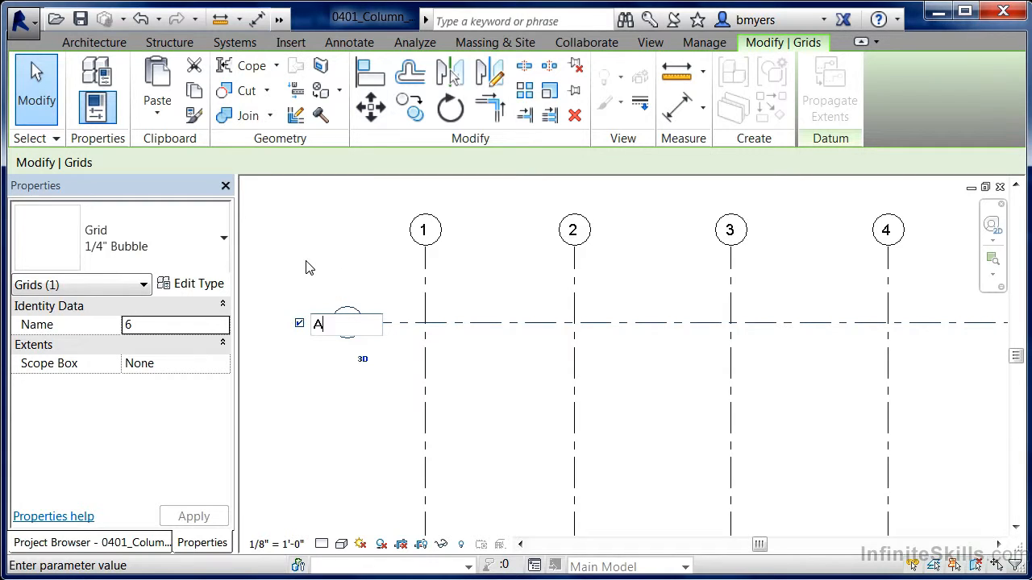
pyautogui.press('Return')
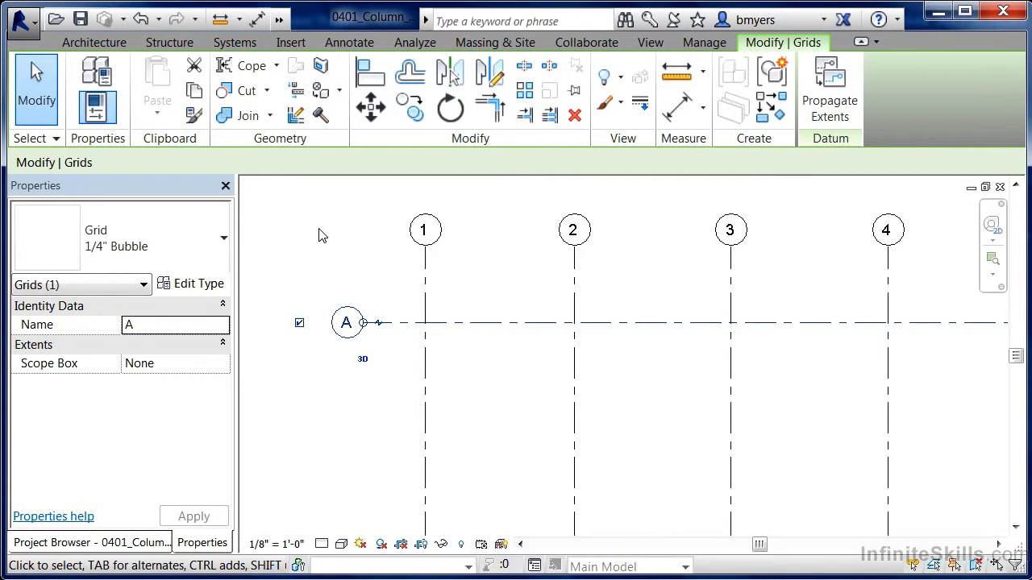
pyautogui.press('Escape')
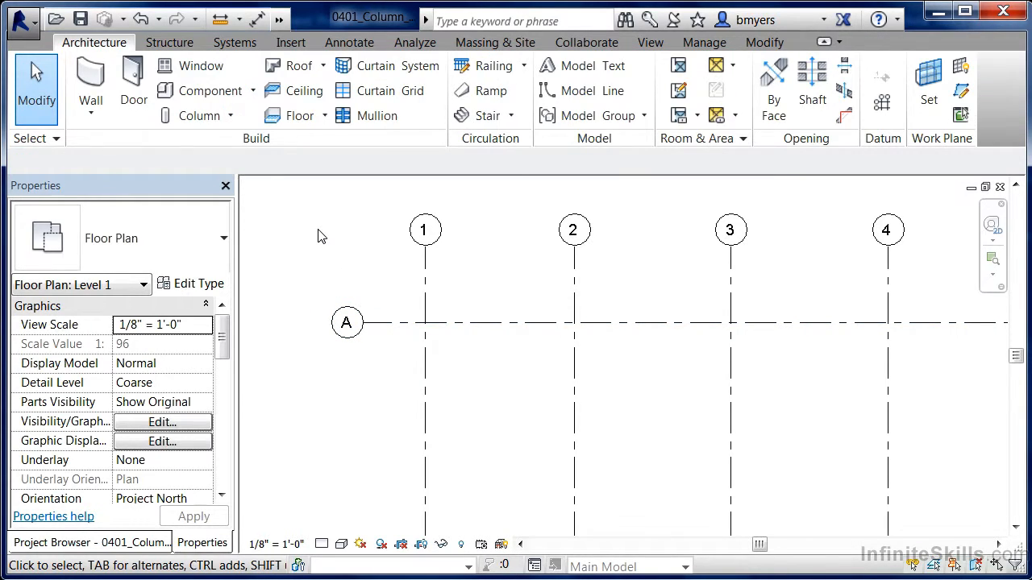
# Step: Draw two more horizontal grid lines from right to left below grid A, with their ends aligned to it
pyautogui.scroll(-4, 318, 235)
pyautogui.moveTo(330, 341); pyautogui.dragTo(342, 314, button='middle')
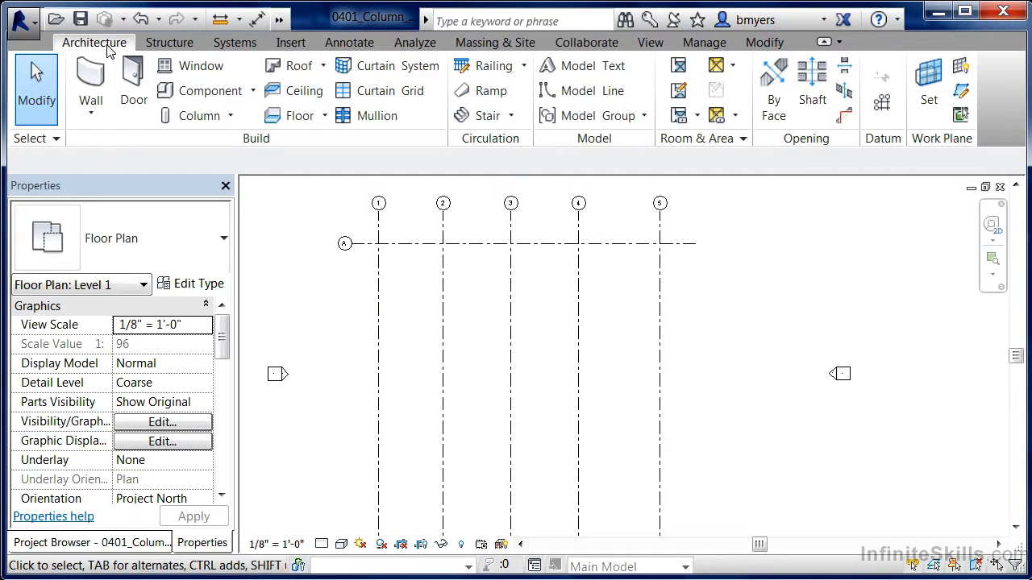
pyautogui.click(882, 103)
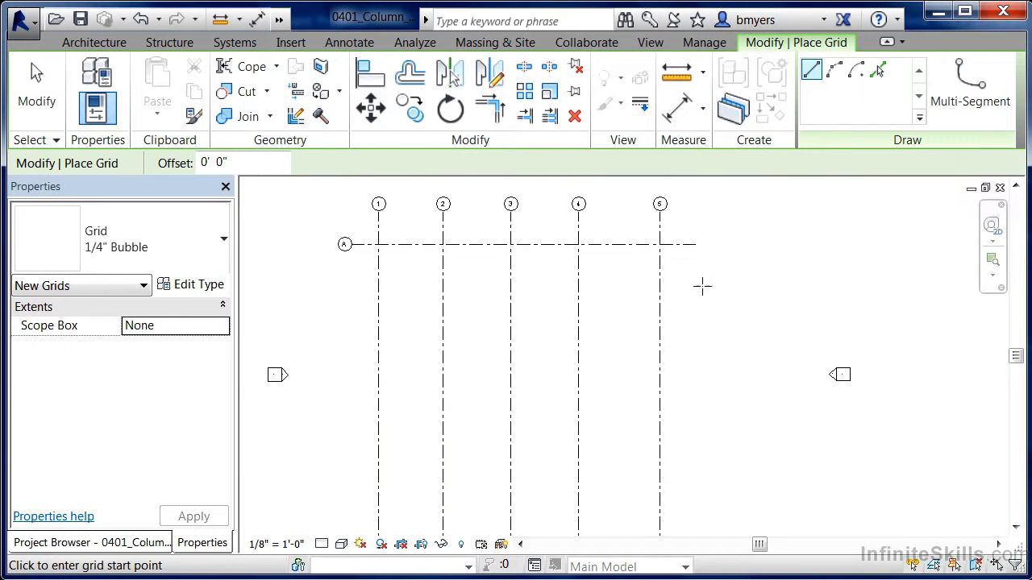
pyautogui.click(695, 311)
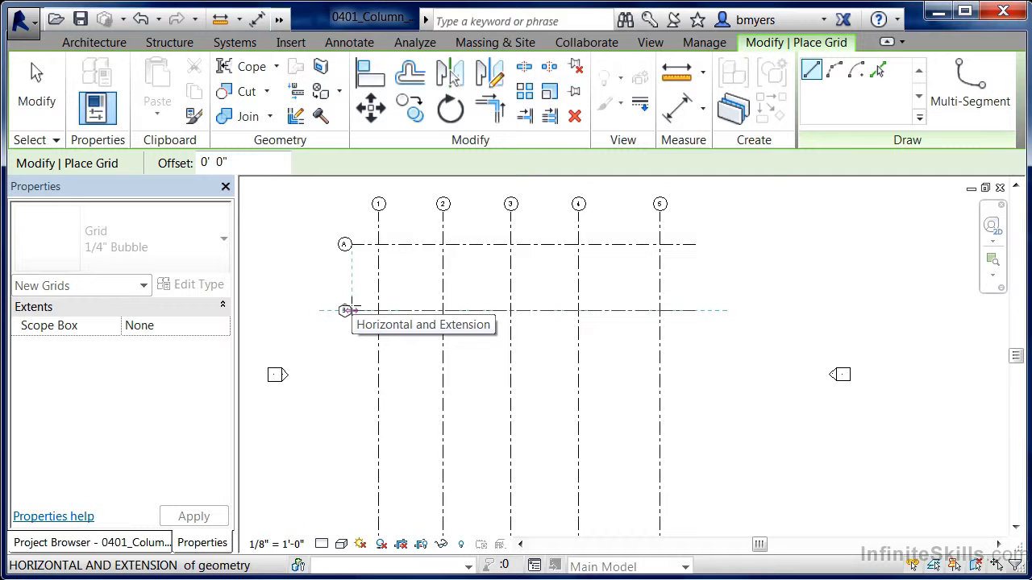
pyautogui.click(347, 311)
pyautogui.click(695, 383)
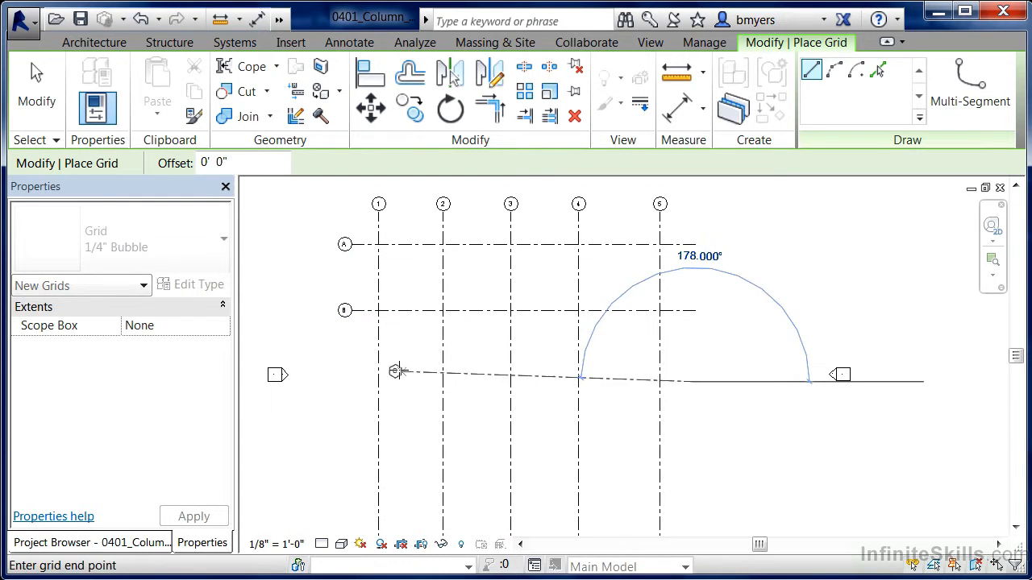
pyautogui.click(347, 381)
pyautogui.press('Escape')
pyautogui.press('Escape')
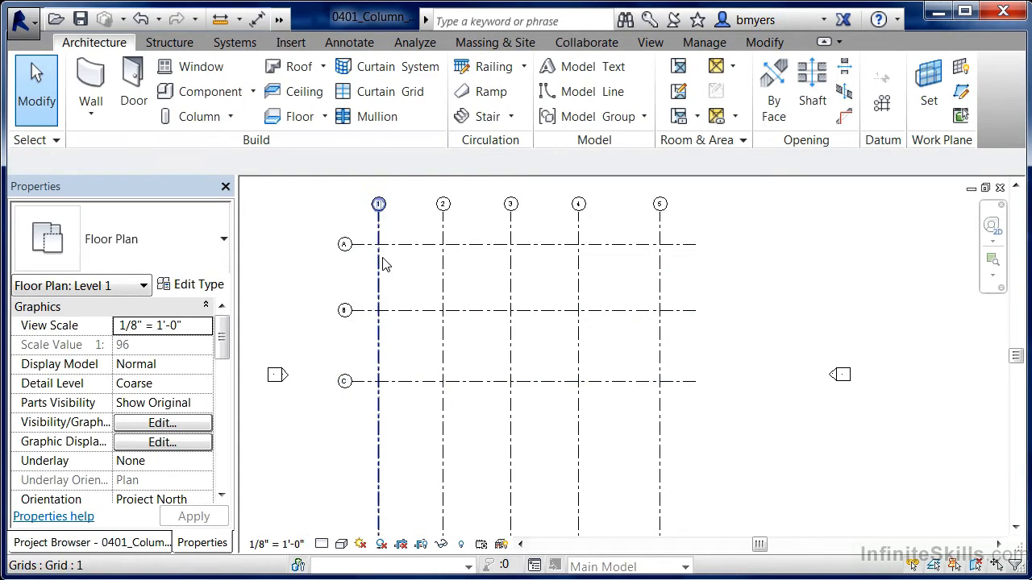
pyautogui.scroll(-3, 422, 258)
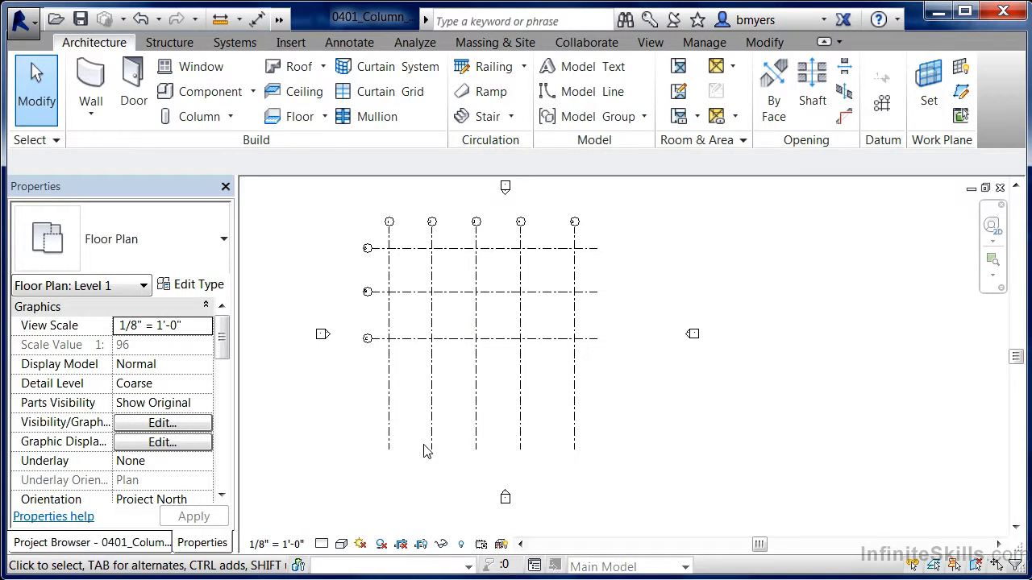
# Step: Add a continuous aligned dimension across grids 1 to 5 just below their bubbles and make the spacings equal
pyautogui.scroll(4, 424, 239)
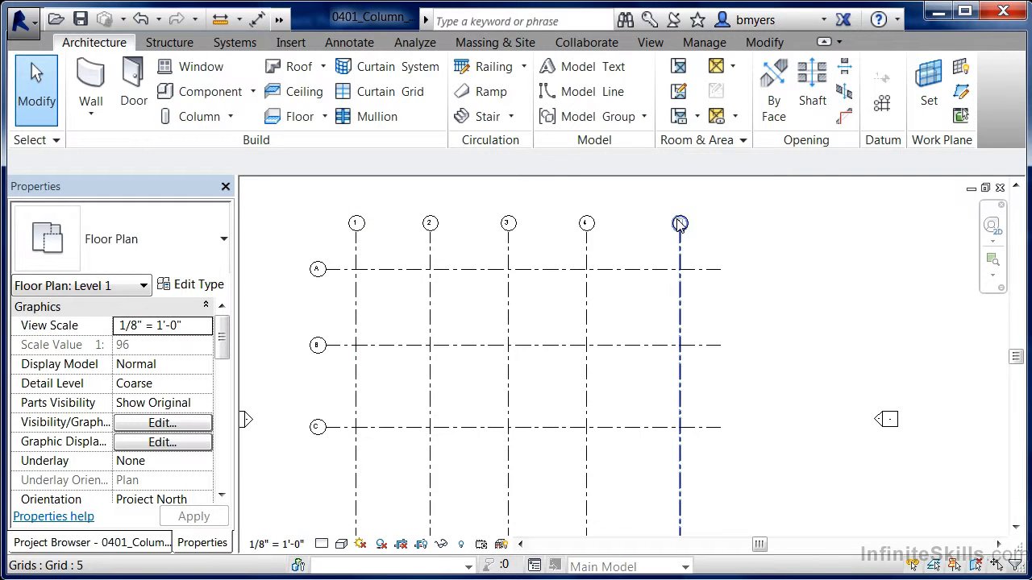
pyautogui.click(353, 44)
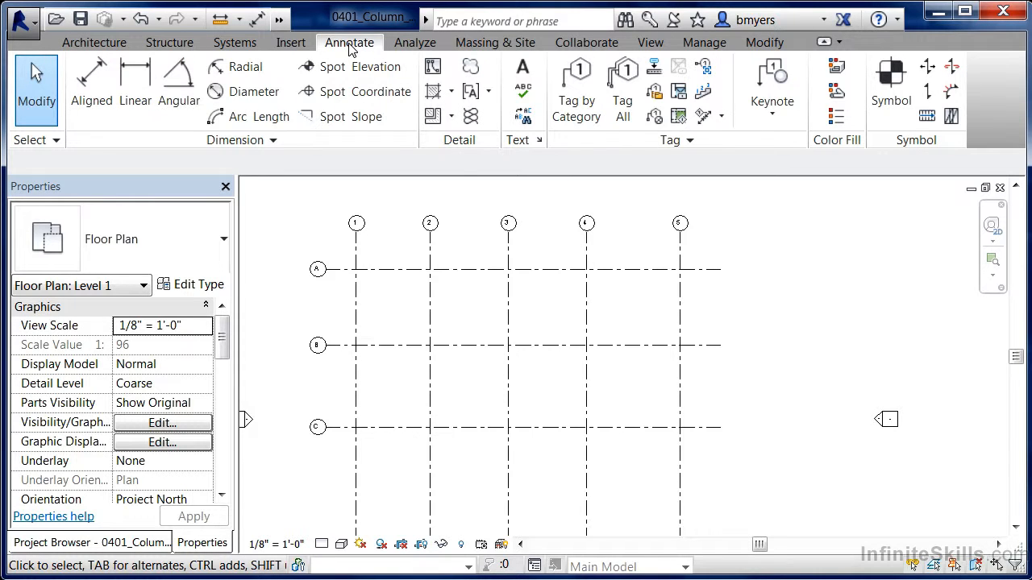
pyautogui.click(91, 91)
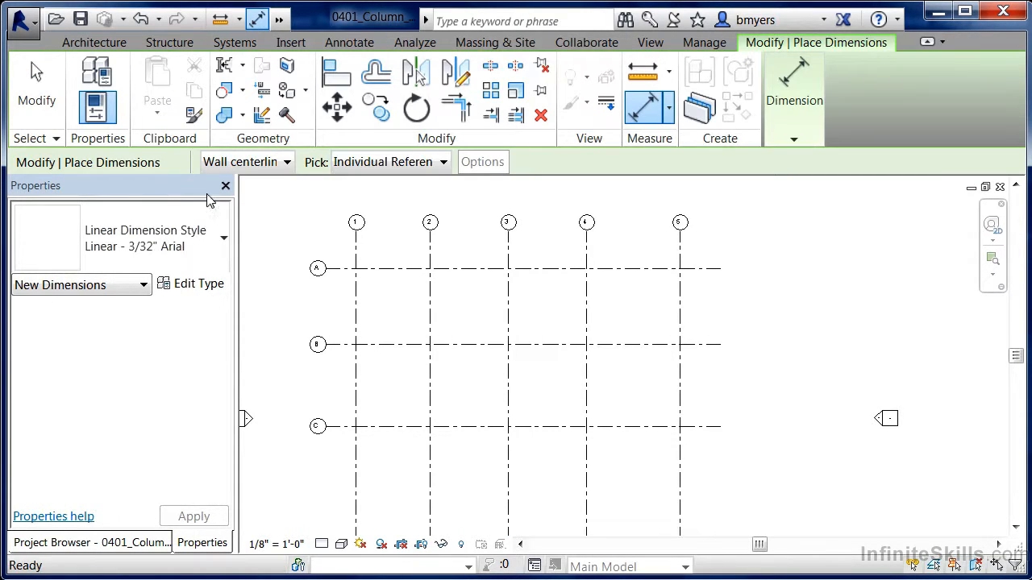
pyautogui.click(356, 247)
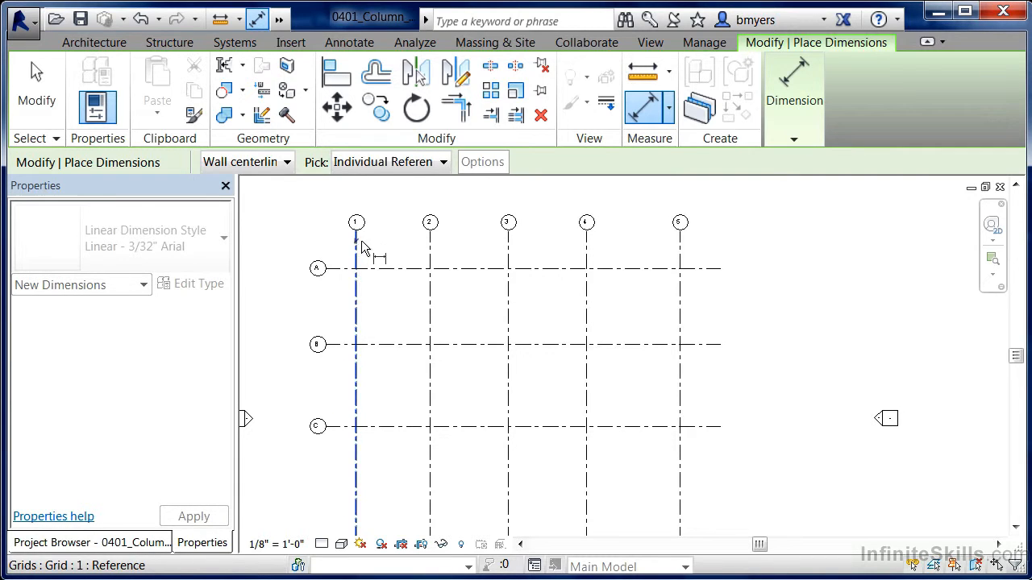
pyautogui.click(432, 252)
pyautogui.click(510, 247)
pyautogui.click(589, 252)
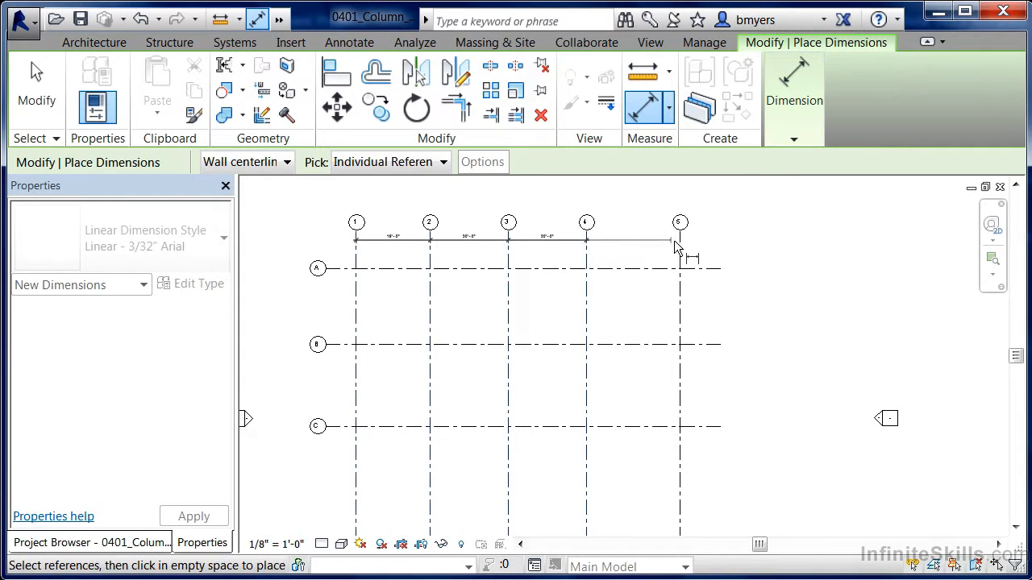
pyautogui.click(680, 245)
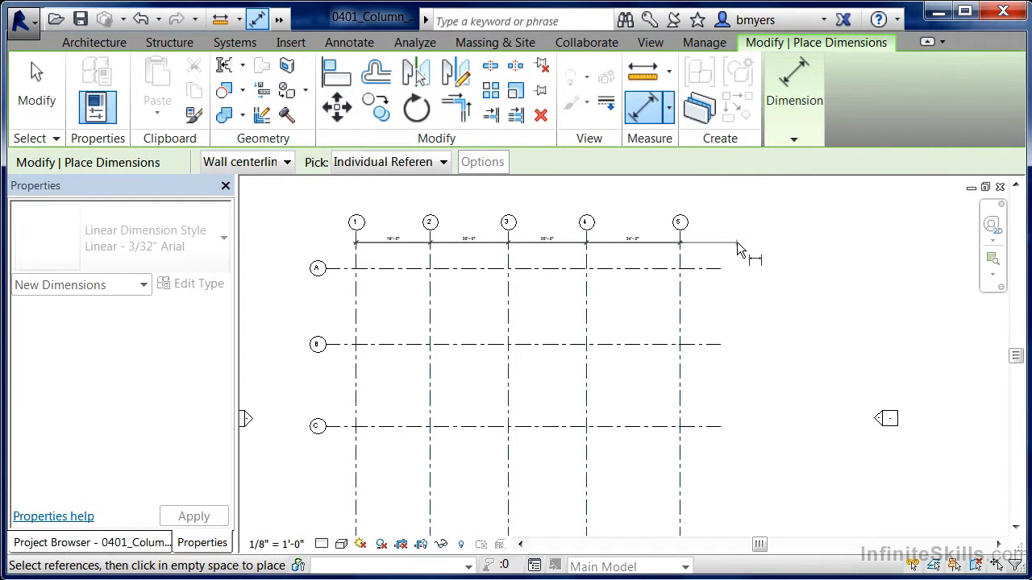
pyautogui.click(760, 250)
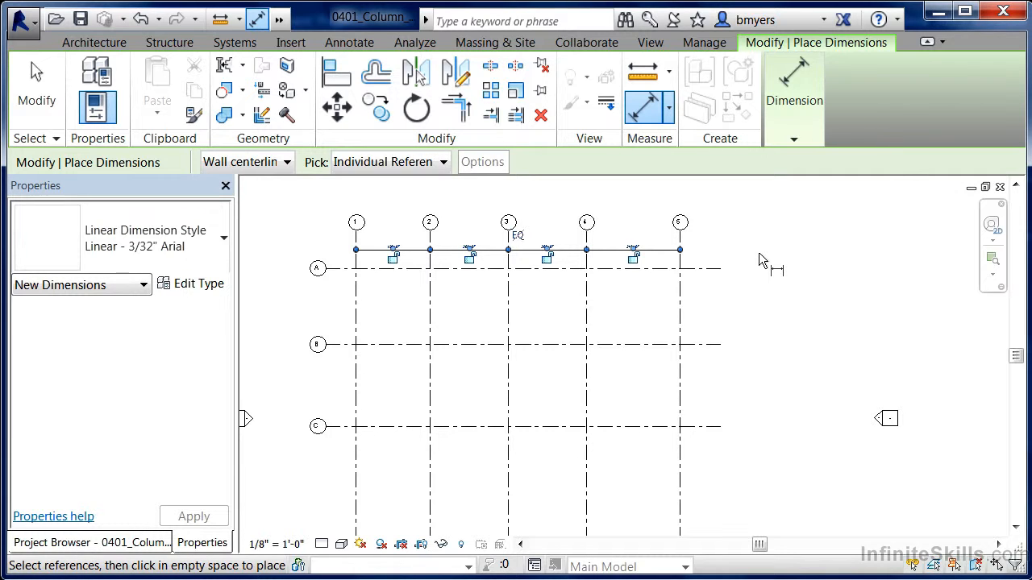
pyautogui.click(517, 236)
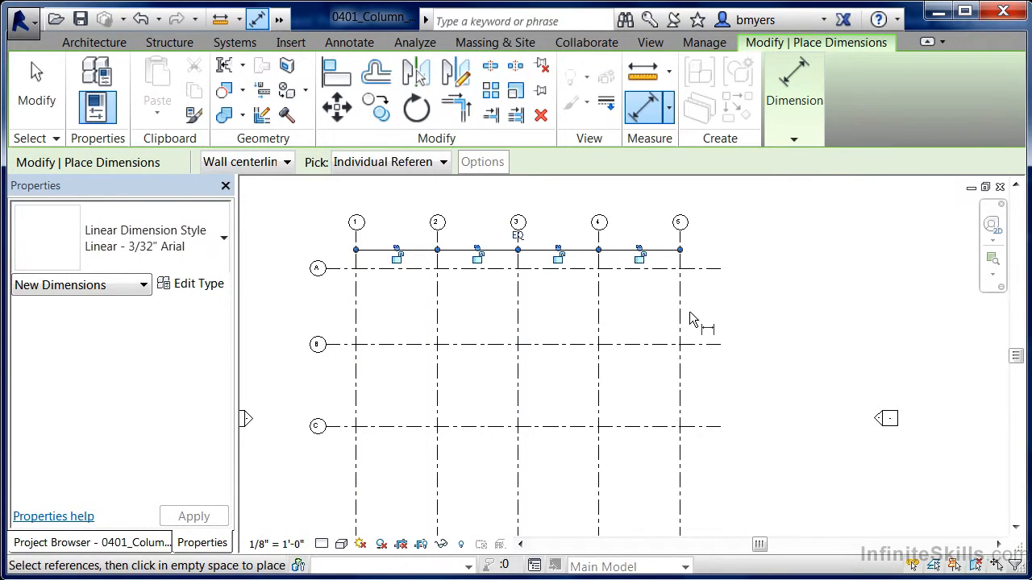
# Step: Add a continuous aligned dimension across grids A, B and C beside their bubbles and make the spacings equal
pyautogui.scroll(1, 689, 312)
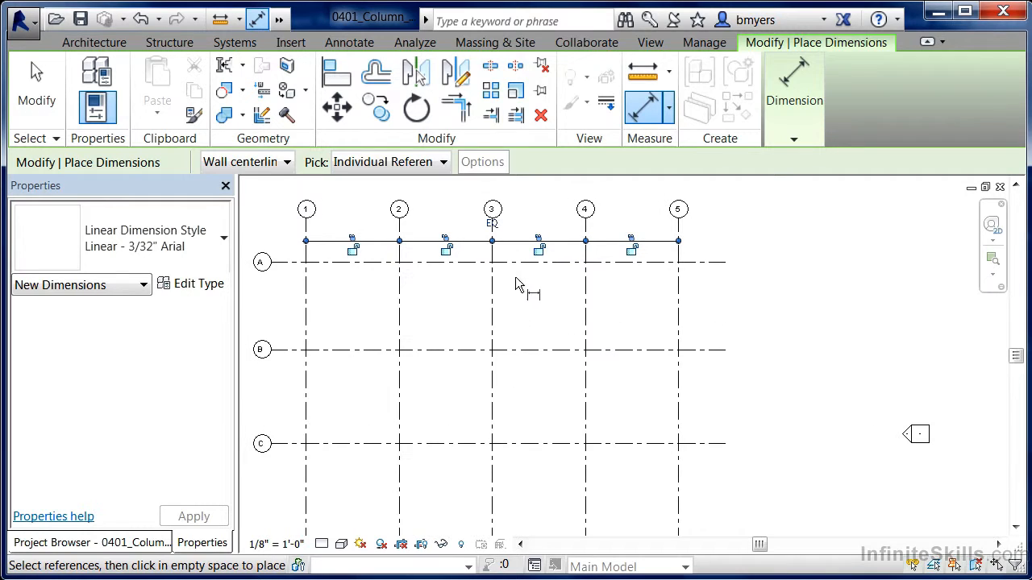
pyautogui.click(293, 263)
pyautogui.click(297, 350)
pyautogui.click(291, 446)
pyautogui.click(289, 513)
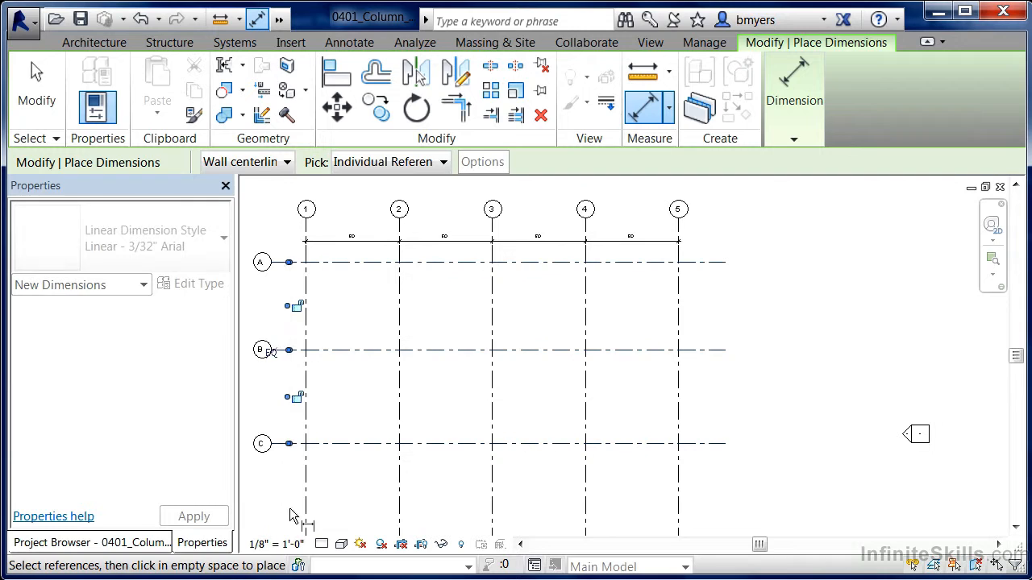
pyautogui.click(273, 352)
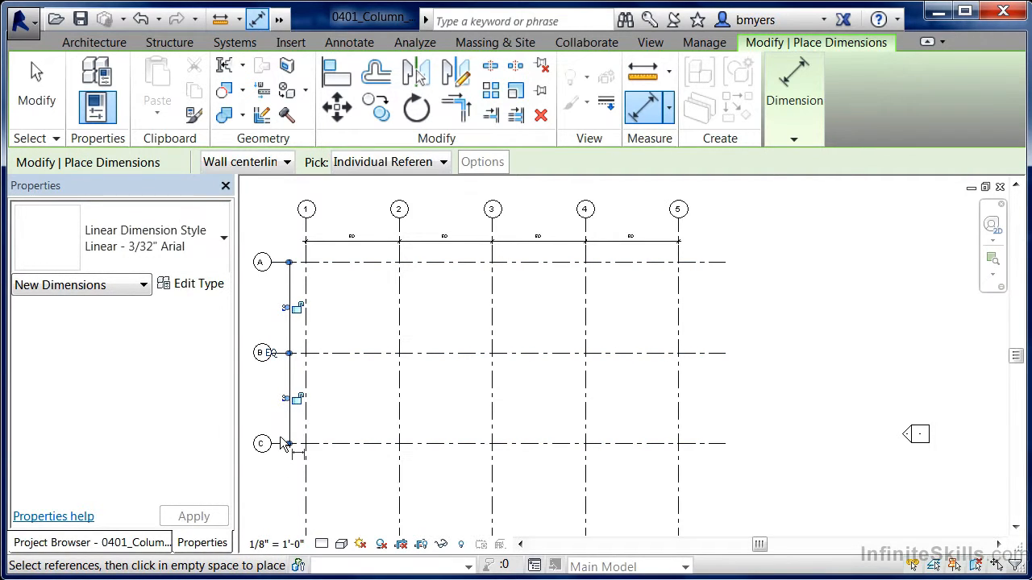
# Step: Add an overall aligned dimension from grid 1 to grid 5, between the bubbles and the equal-spacing dimension
pyautogui.click(307, 232)
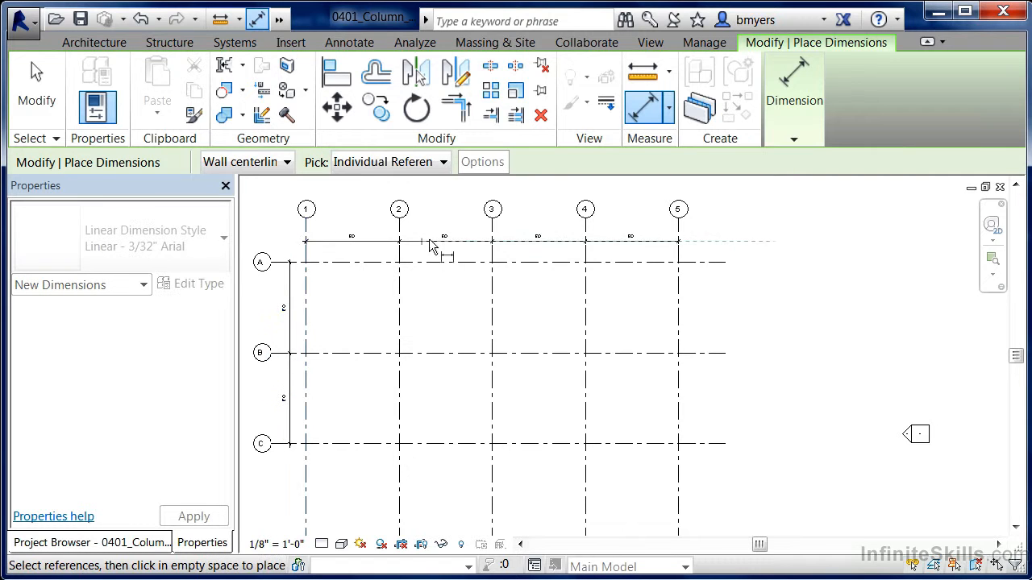
pyautogui.click(682, 239)
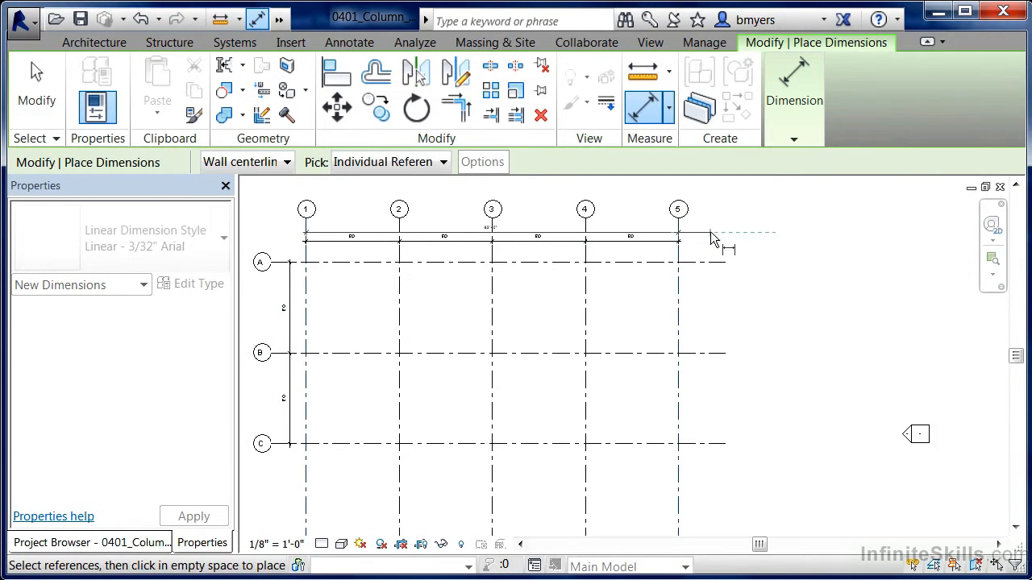
pyautogui.click(710, 237)
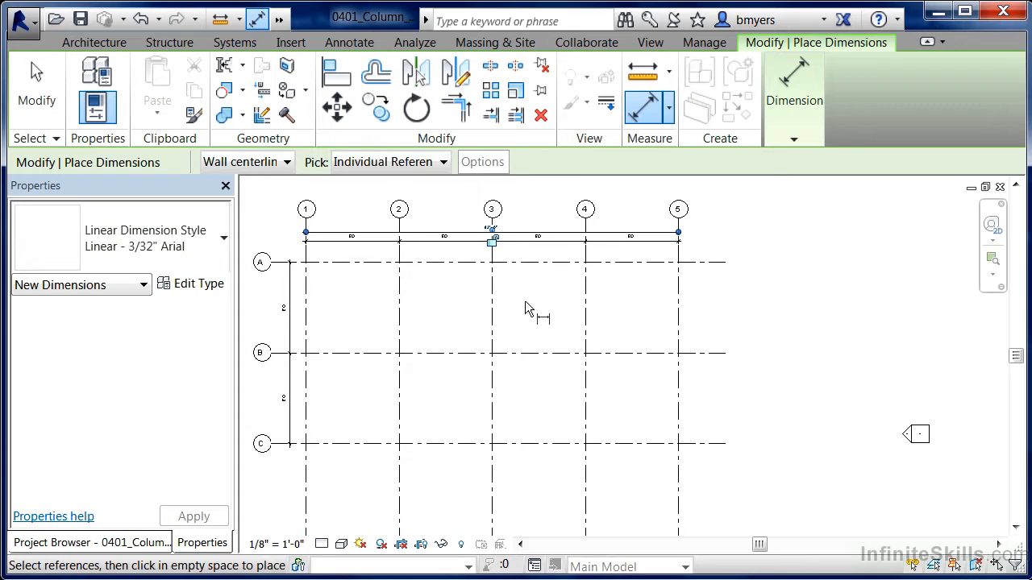
# Step: Add an overall aligned dimension from grid A to grid C, between the bubbles and the equal-spacing dimension
pyautogui.click(278, 269)
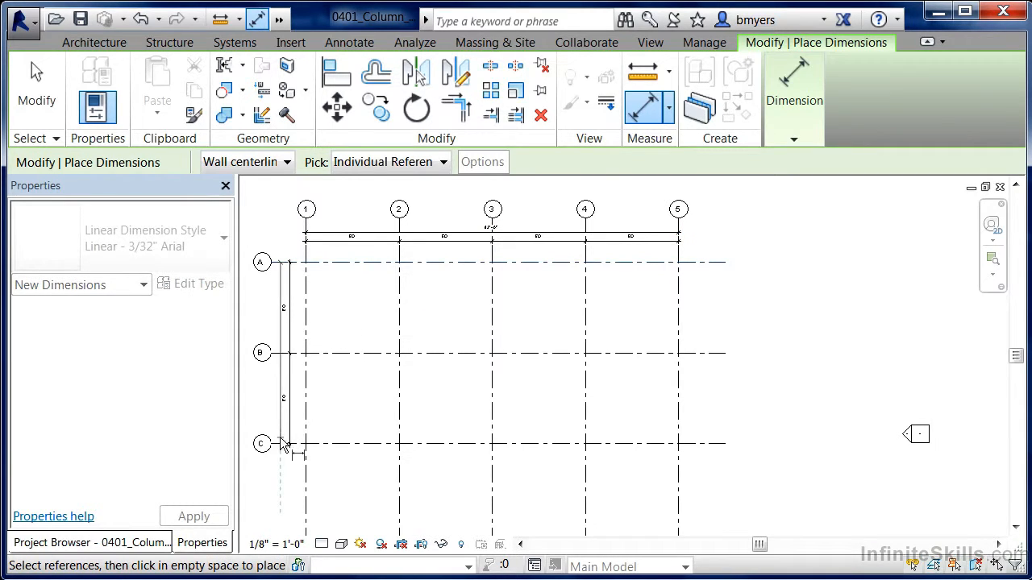
pyautogui.click(281, 445)
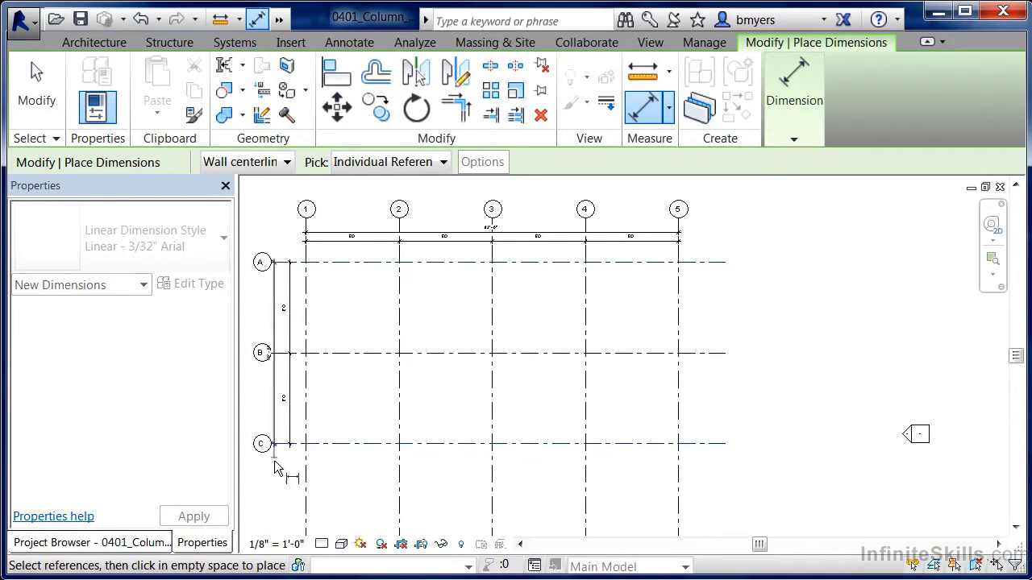
pyautogui.click(281, 502)
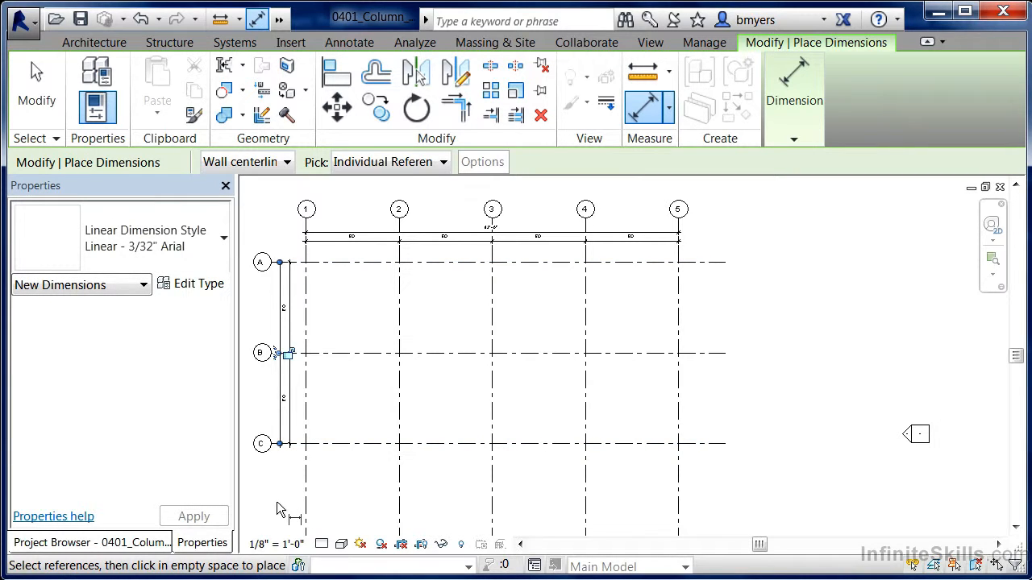
pyautogui.press('Escape')
pyautogui.press('Escape')
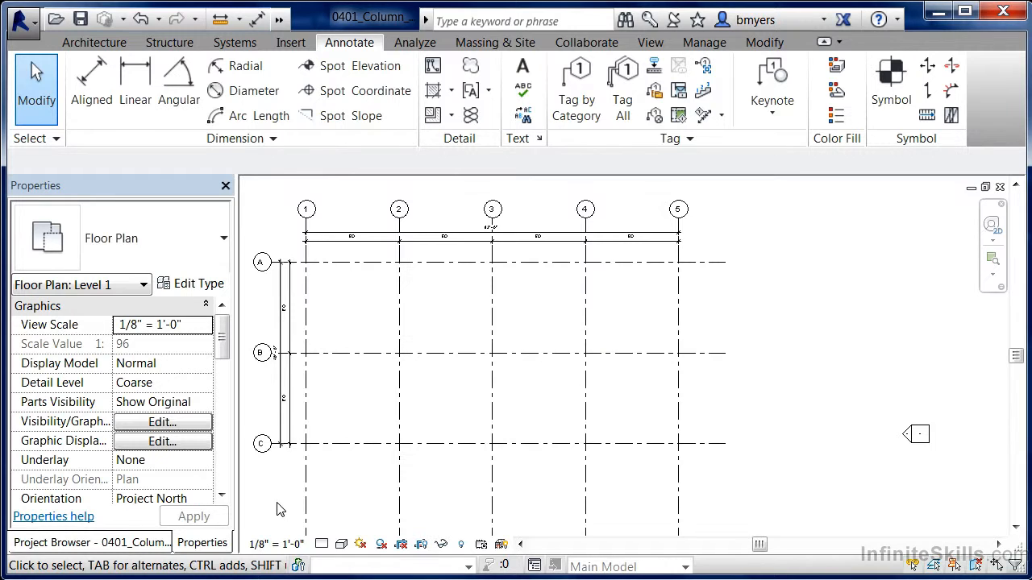
# Step: Move grid 5 by setting the overall dimension between grids 1 and 5 to 80 feet
pyautogui.scroll(3, 494, 211)
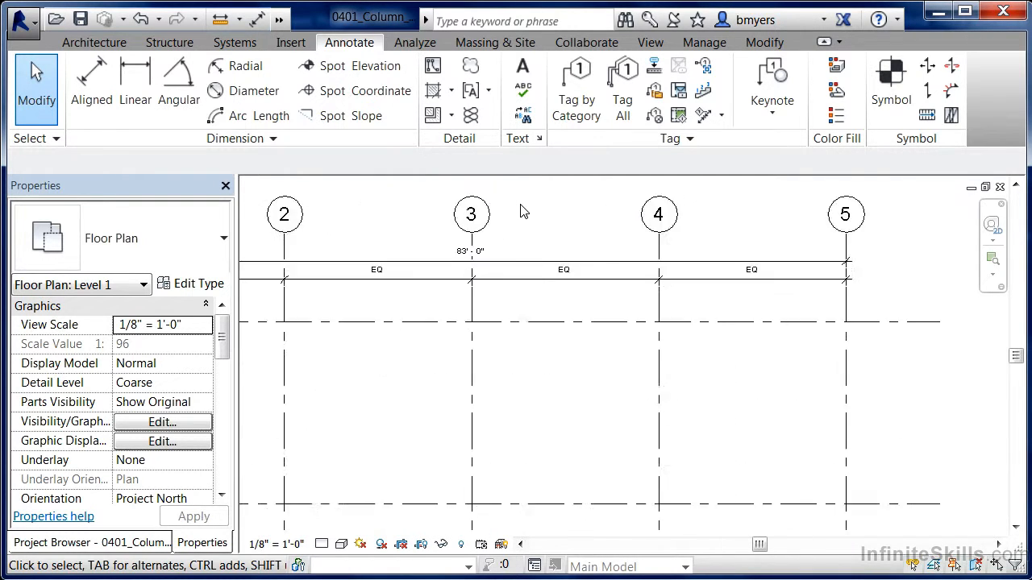
pyautogui.scroll(1, 521, 211)
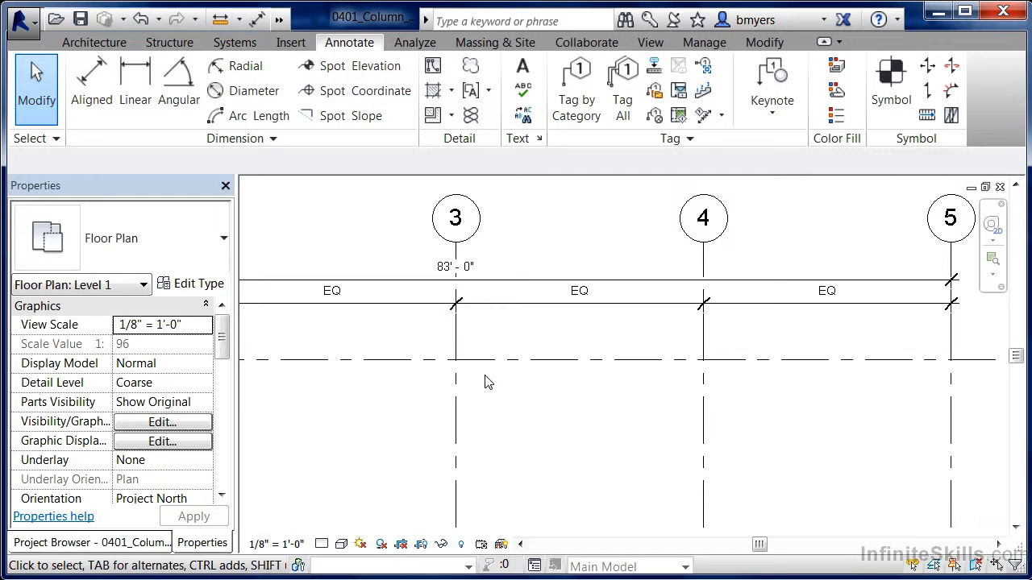
pyautogui.click(955, 401)
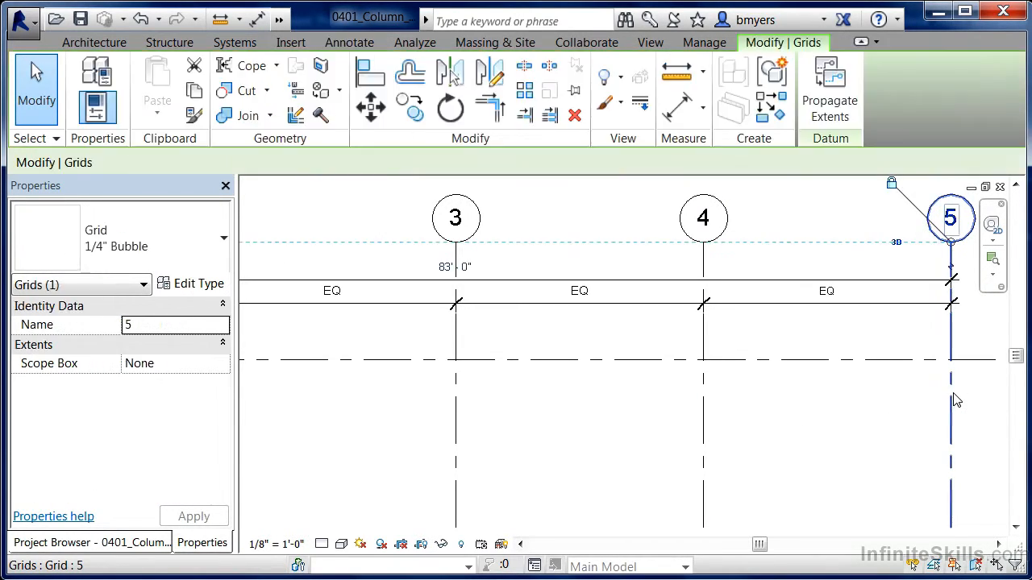
pyautogui.click(449, 273)
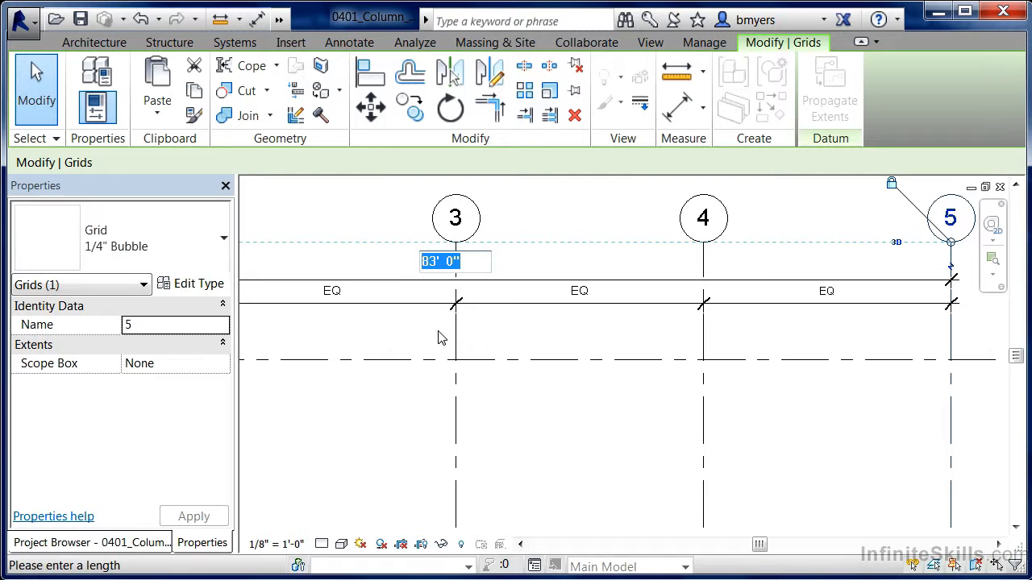
pyautogui.write('80')
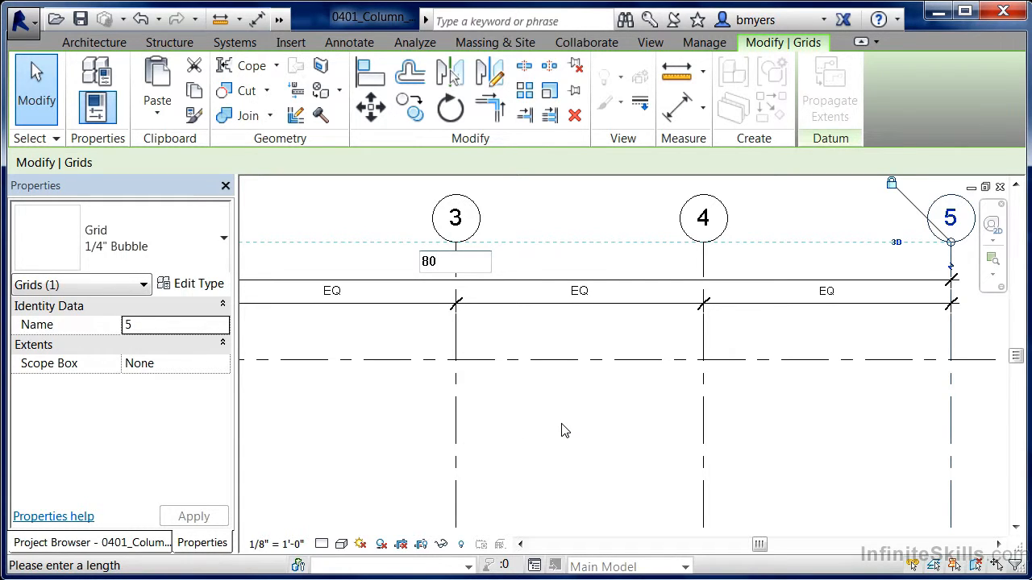
pyautogui.press('Return')
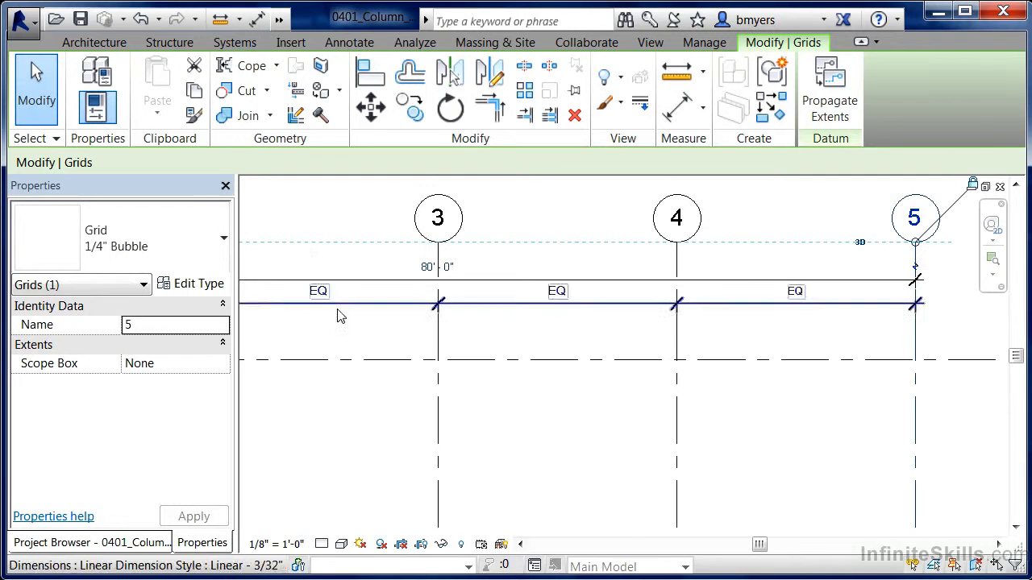
pyautogui.scroll(-5, 549, 250)
pyautogui.click(387, 346)
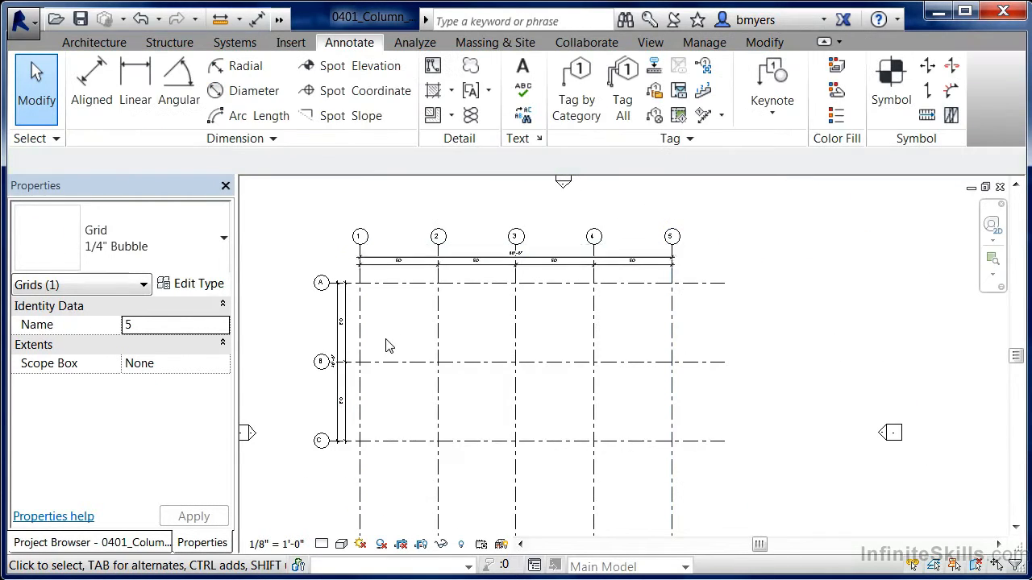
# Step: Move grid C by setting the overall dimension between grids A and C to 48 feet
pyautogui.scroll(3, 339, 407)
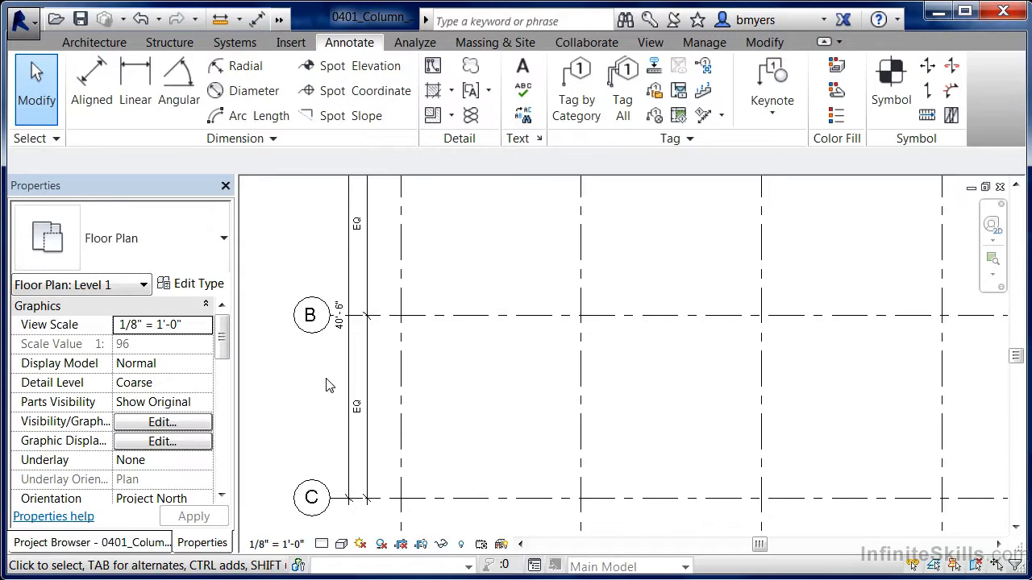
pyautogui.click(388, 506)
pyautogui.click(340, 329)
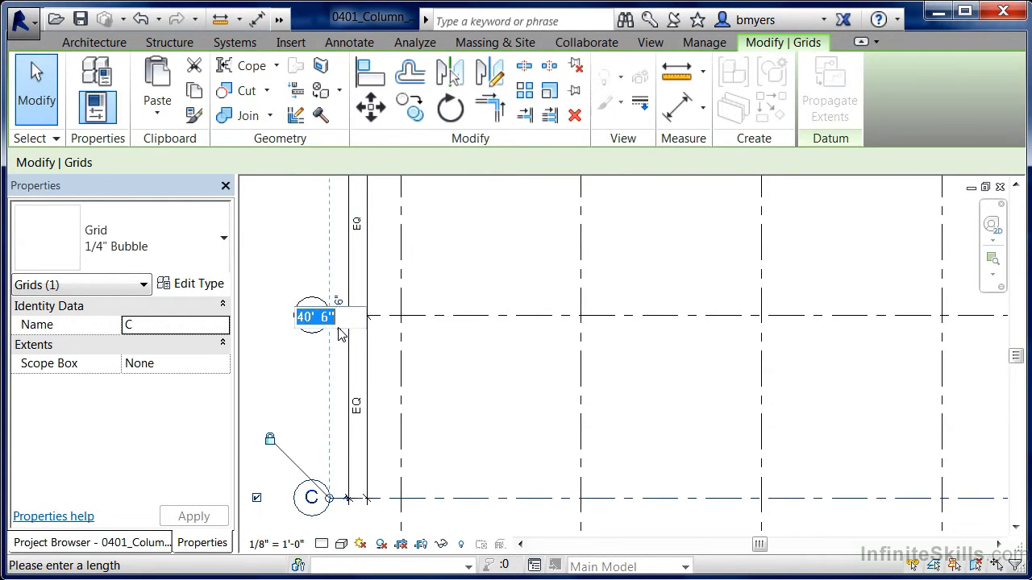
pyautogui.write('4')
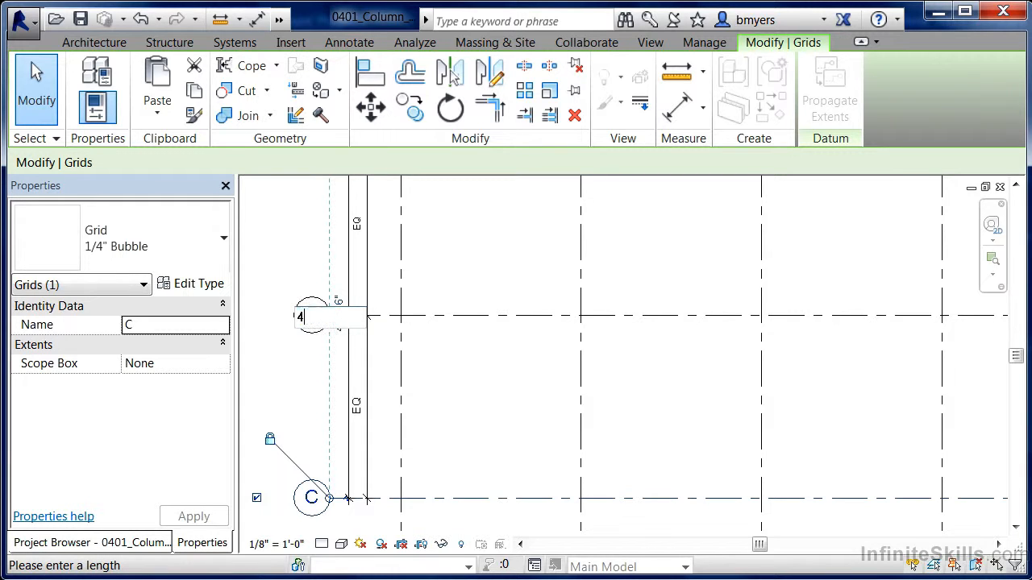
pyautogui.press('Return')
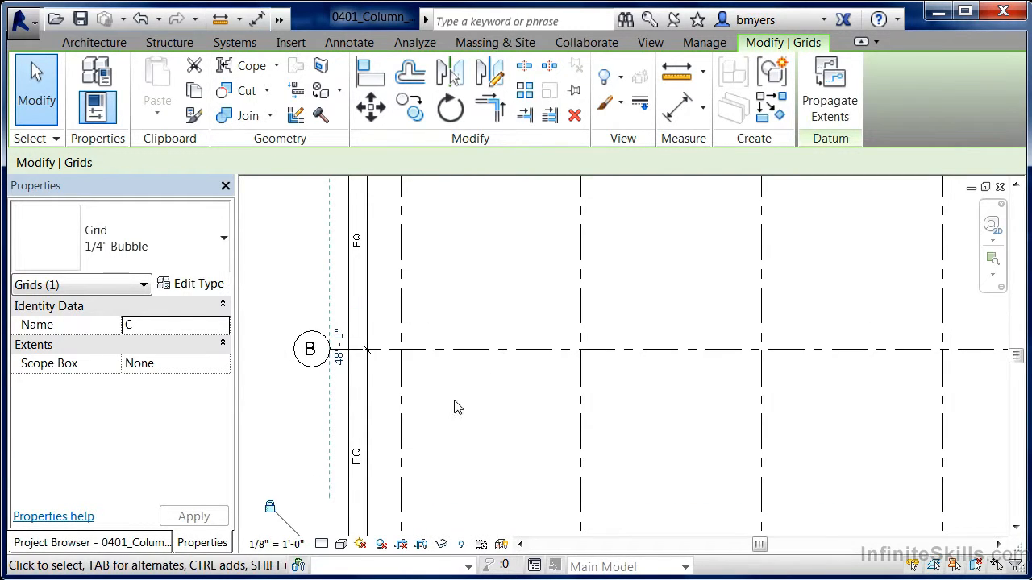
pyautogui.press('Escape')
# Step: Change the Equality Display of the equal-spacing dimension across grids 1 to 5 to Value
pyautogui.scroll(-2, 320, 450)
pyautogui.scroll(1, 430, 272)
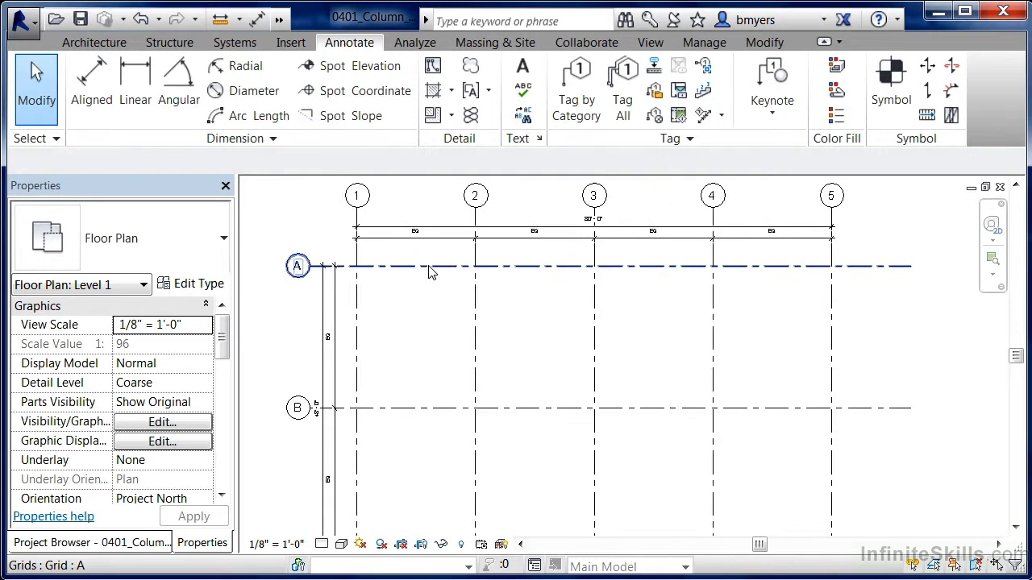
pyautogui.scroll(1, 408, 248)
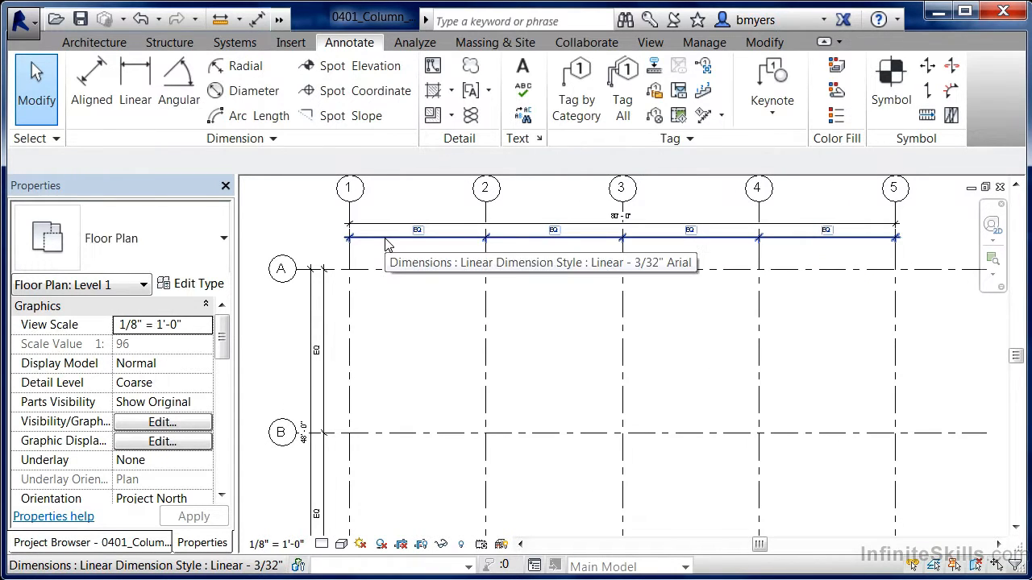
pyautogui.click(386, 241)
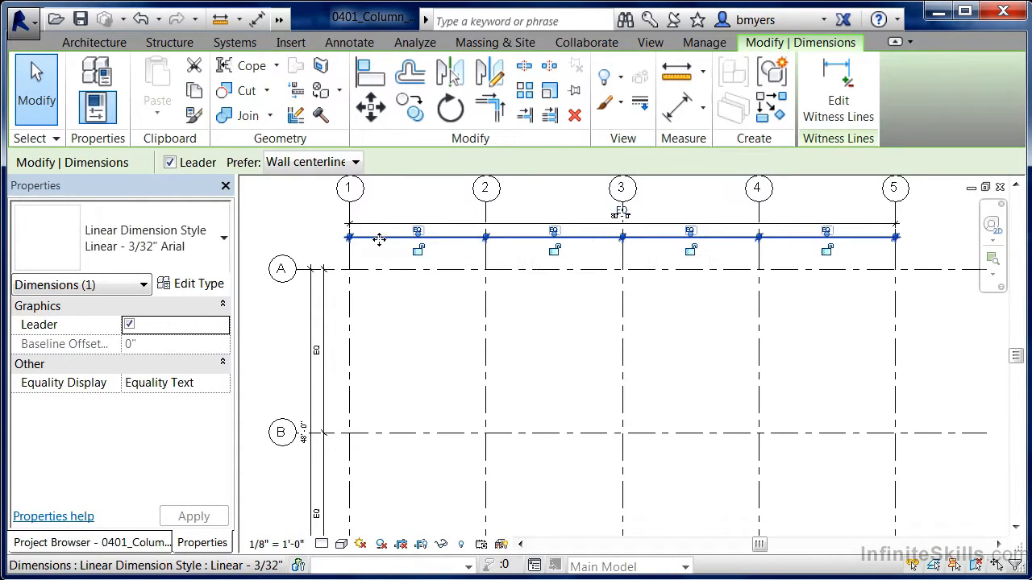
pyautogui.click(166, 384)
pyautogui.click(223, 384)
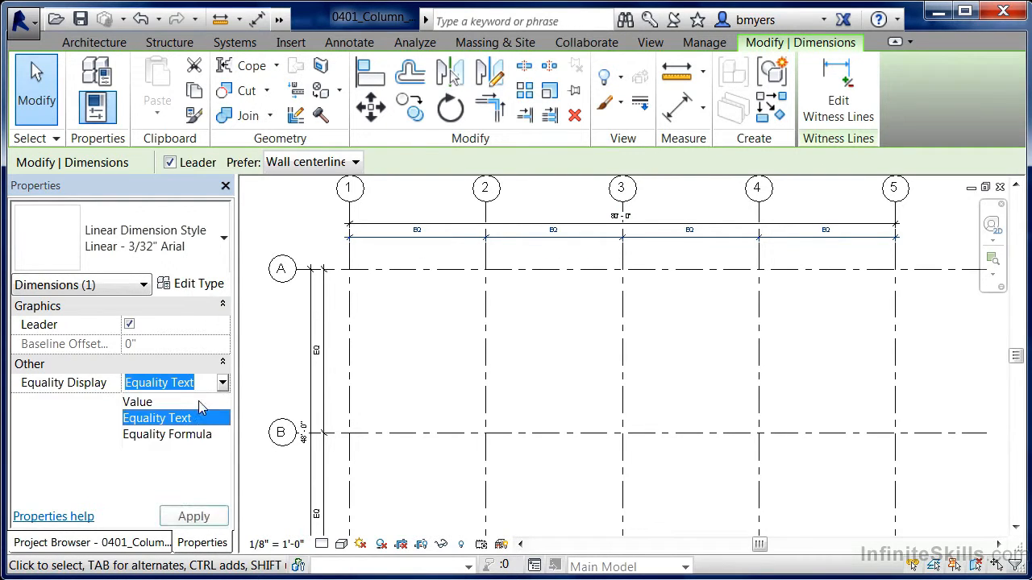
pyautogui.click(161, 402)
pyautogui.click(194, 516)
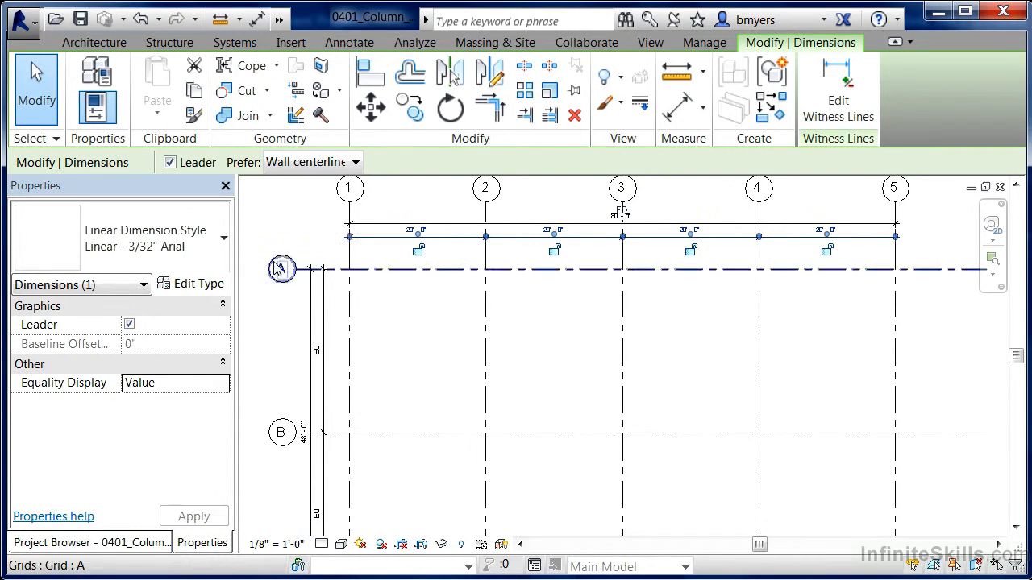
pyautogui.click(403, 350)
pyautogui.scroll(3, 680, 189)
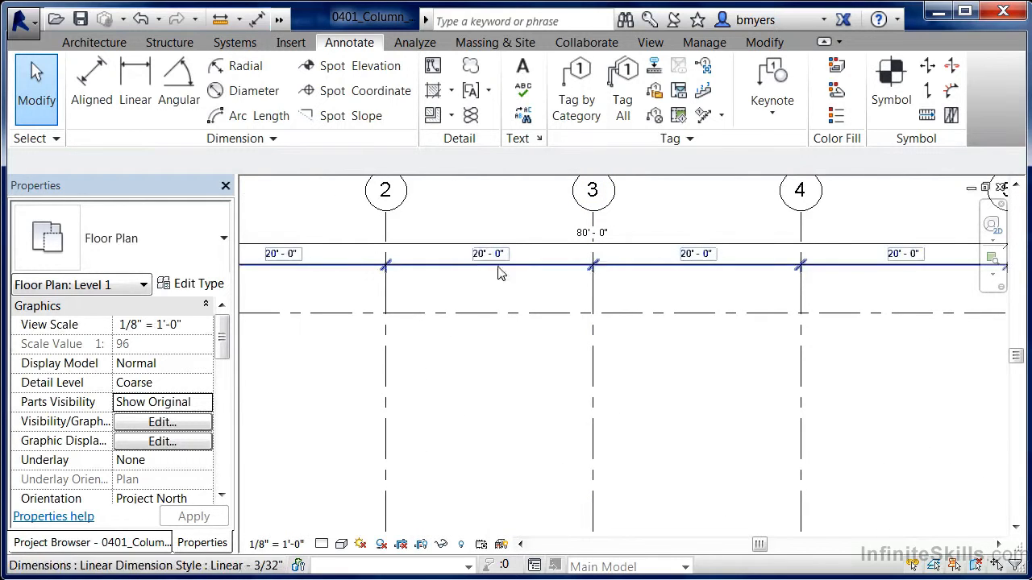
# Step: Change the Equality Display of the equal-spacing dimension across grids A to C to Value
pyautogui.scroll(-3, 537, 269)
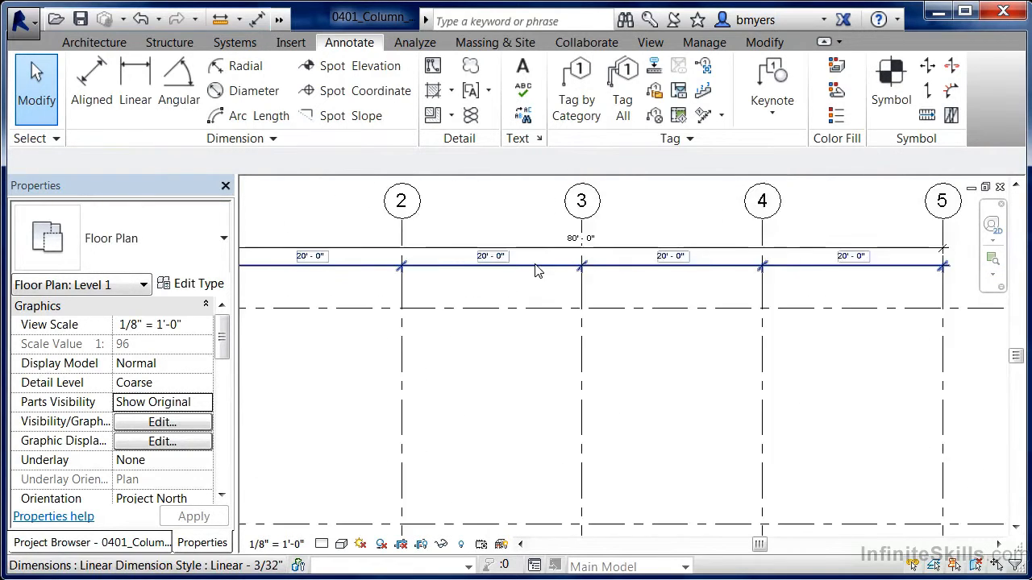
pyautogui.scroll(2, 339, 411)
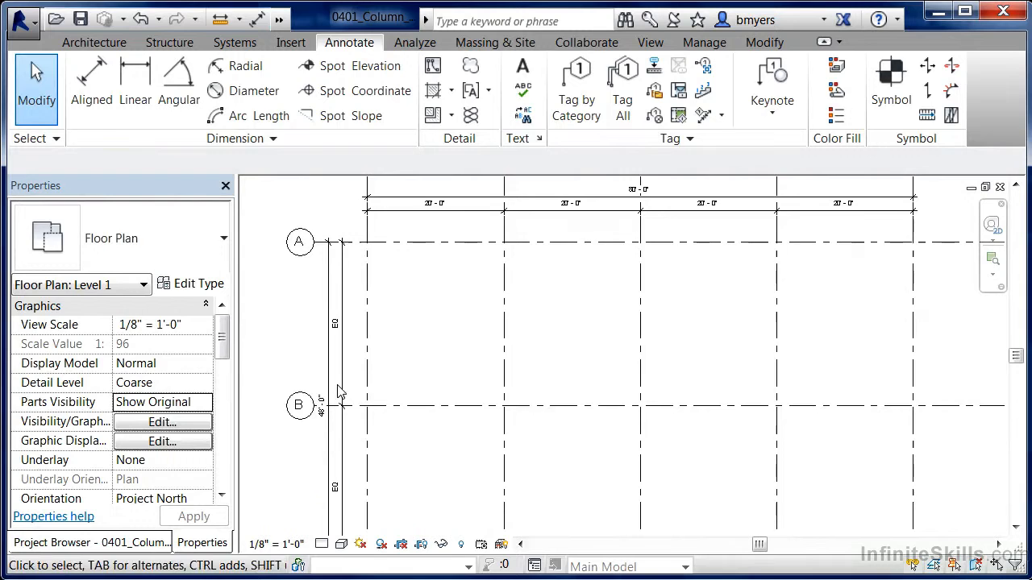
pyautogui.click(345, 390)
pyautogui.click(210, 385)
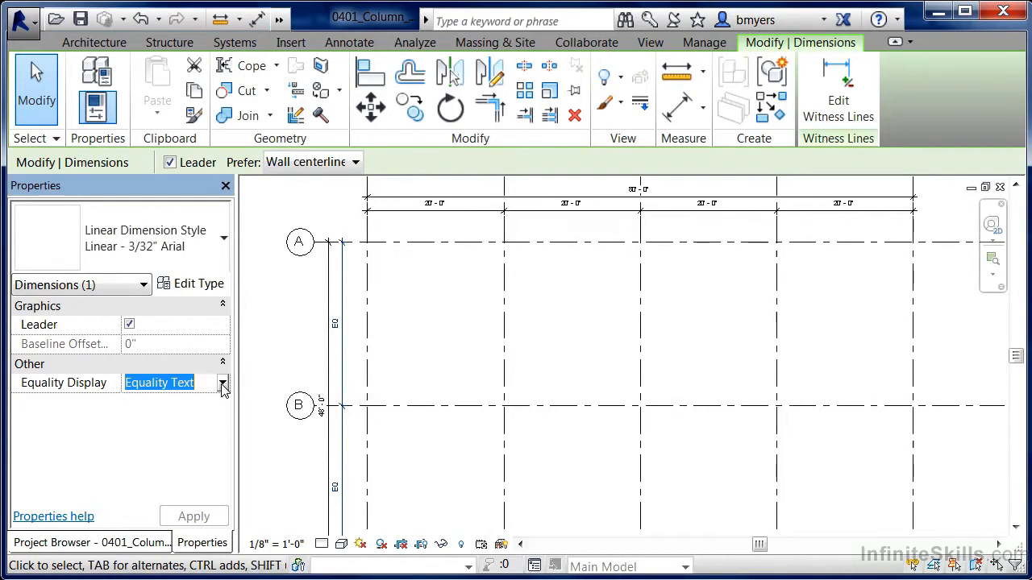
pyautogui.click(223, 384)
pyautogui.click(137, 402)
pyautogui.press('Escape')
pyautogui.scroll(-2, 491, 447)
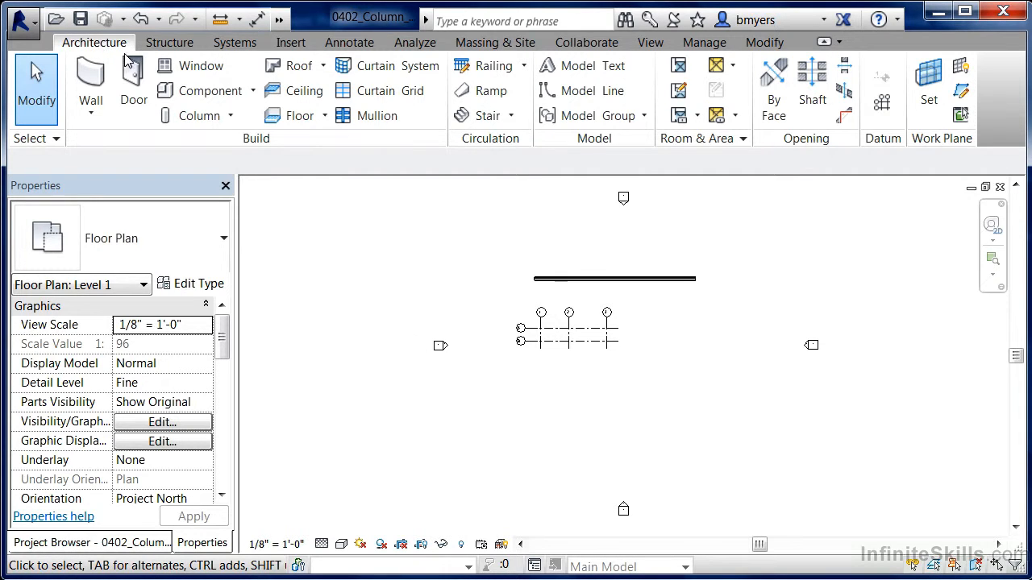
# Step: Start a structural column and review the type parameters of the W-Wide Flange-Column W10X49
pyautogui.click(229, 121)
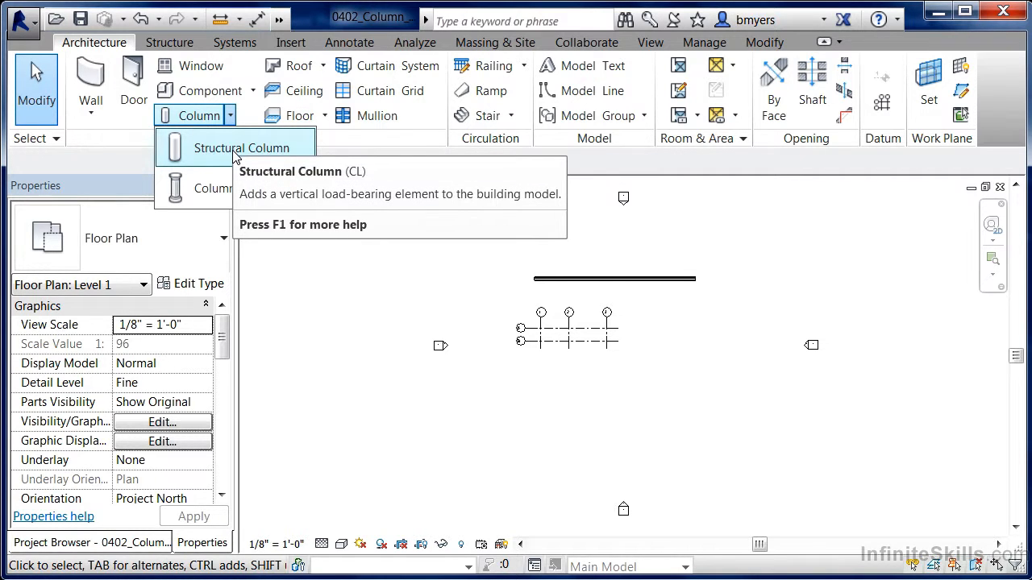
pyautogui.click(233, 149)
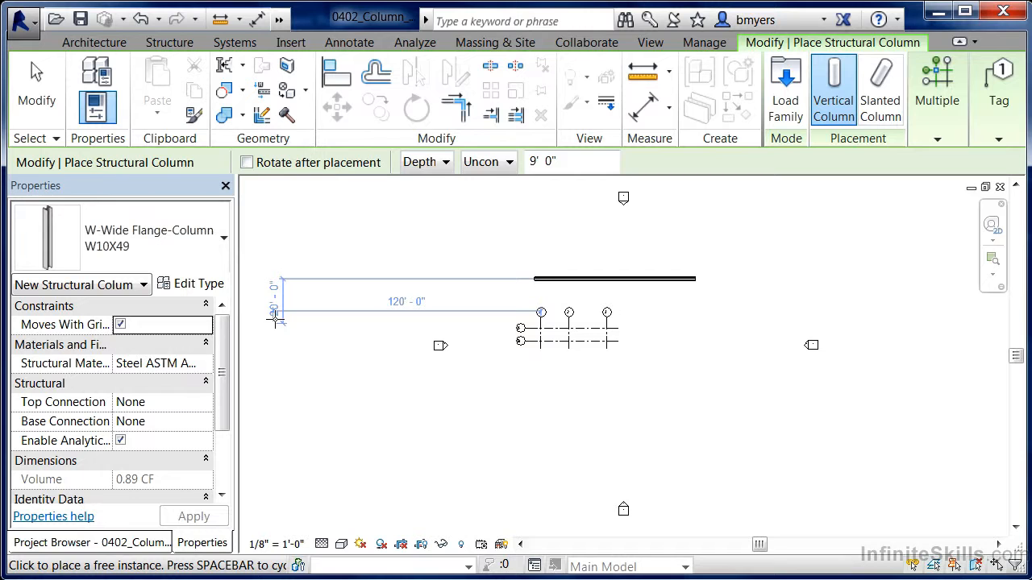
pyautogui.click(194, 286)
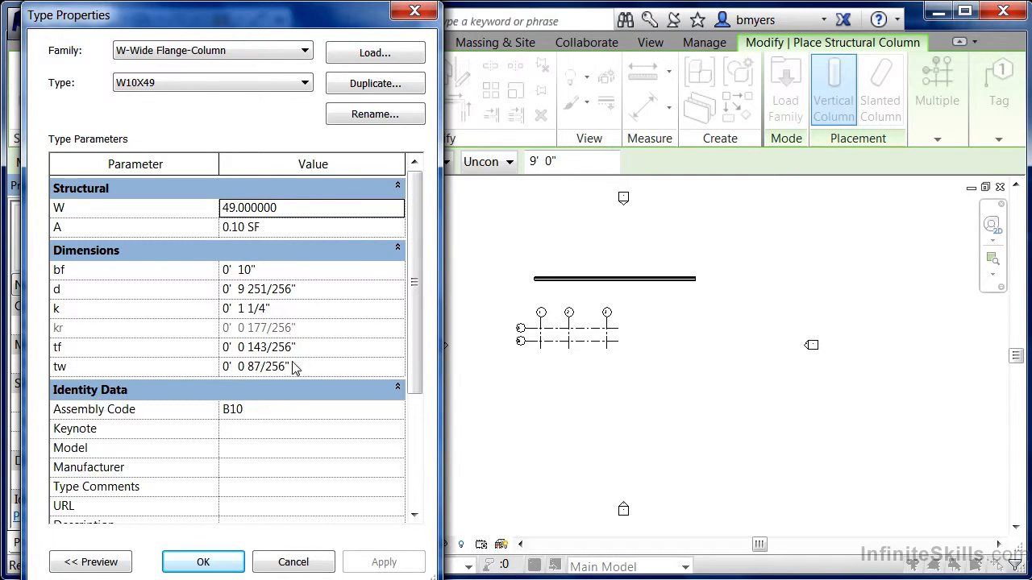
pyautogui.click(203, 563)
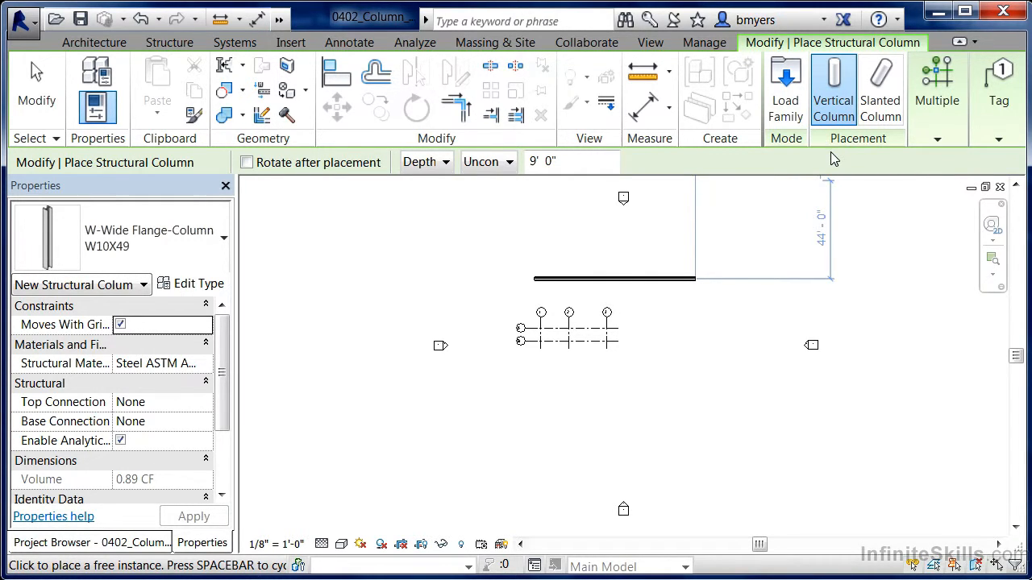
# Step: Check the slanted column placement options, then return to vertical placement and set the columns to Height instead of Depth
pyautogui.click(885, 118)
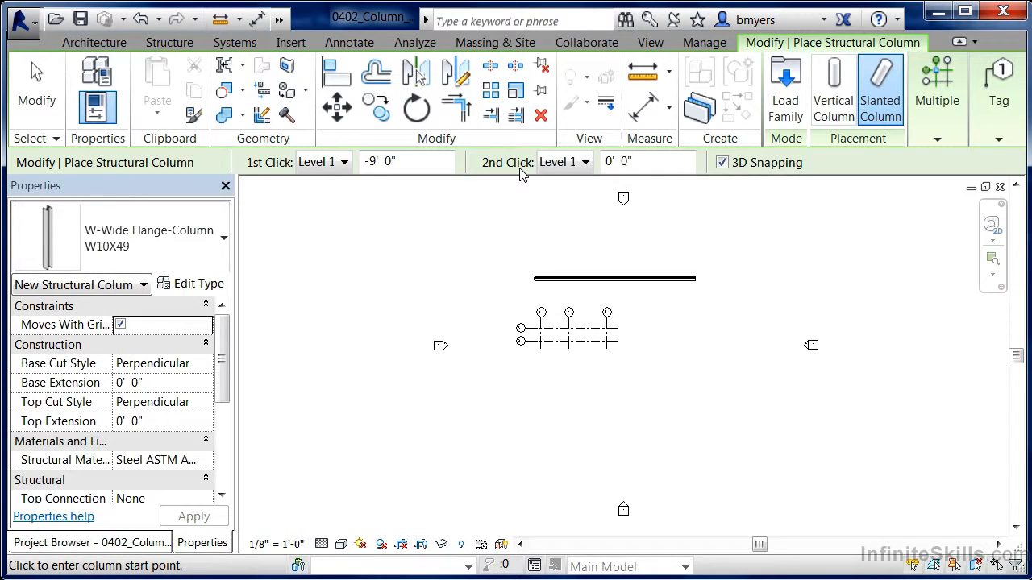
pyautogui.click(835, 98)
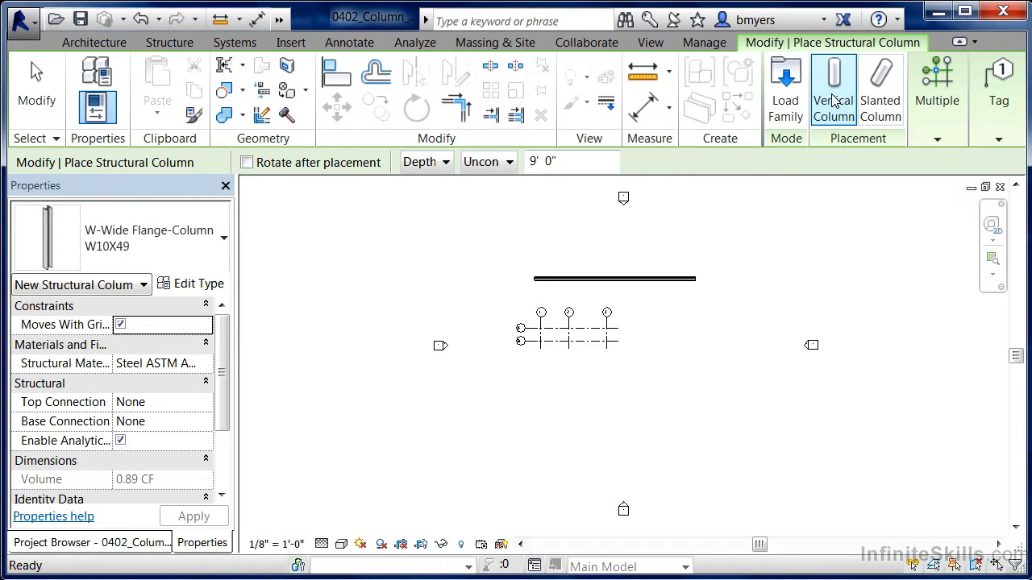
pyautogui.click(446, 162)
pyautogui.click(430, 200)
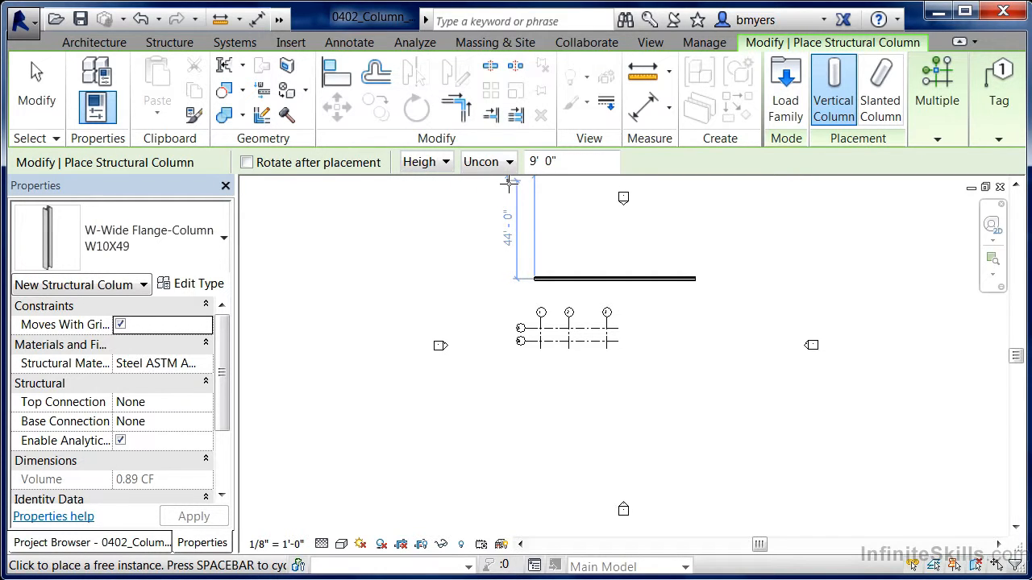
# Step: Place W10X49 structural columns at all intersections of grids 1 to 3 with grids A and B using At Grids
pyautogui.click(940, 142)
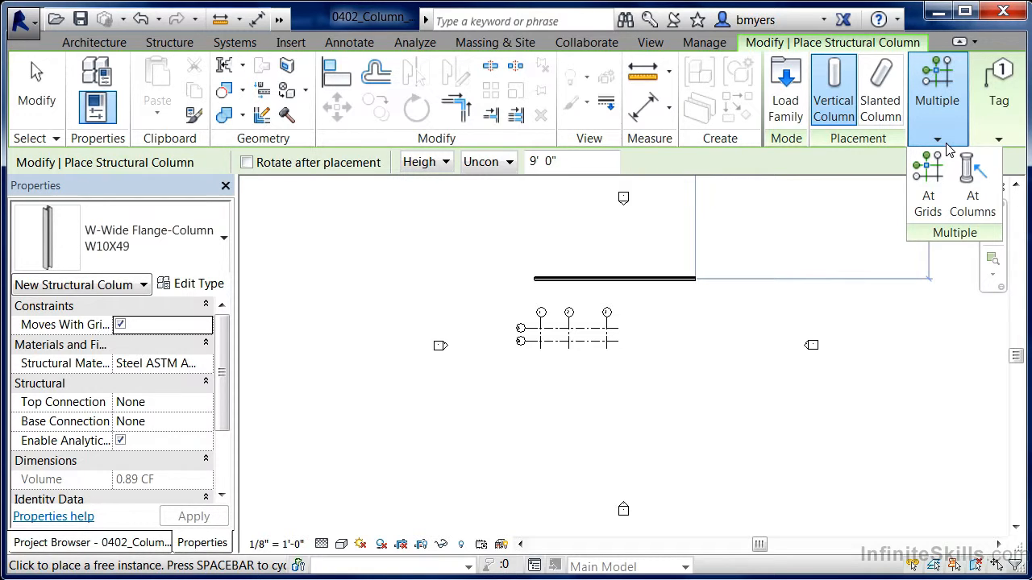
pyautogui.click(934, 192)
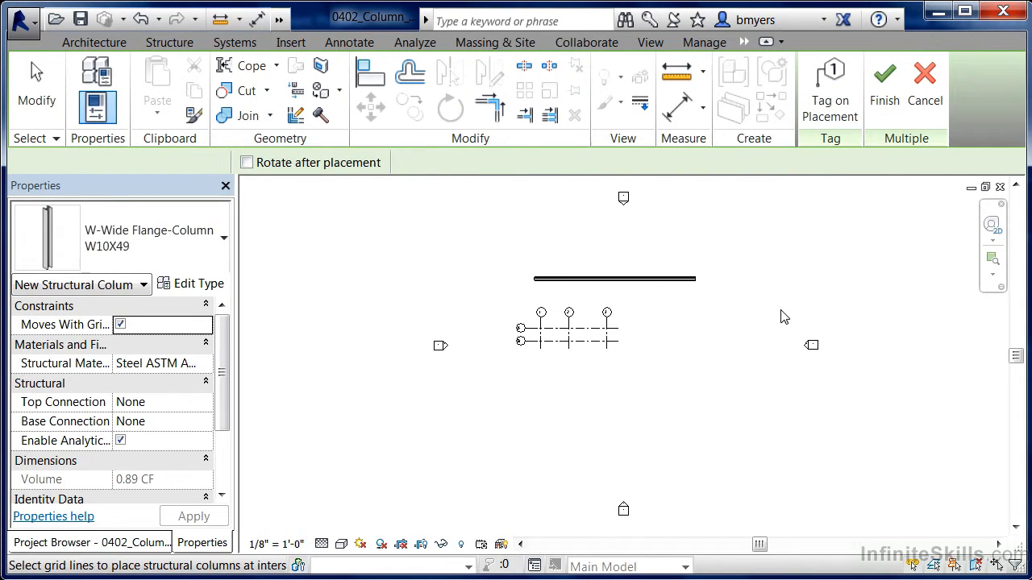
pyautogui.scroll(2, 524, 355)
pyautogui.scroll(2, 593, 303)
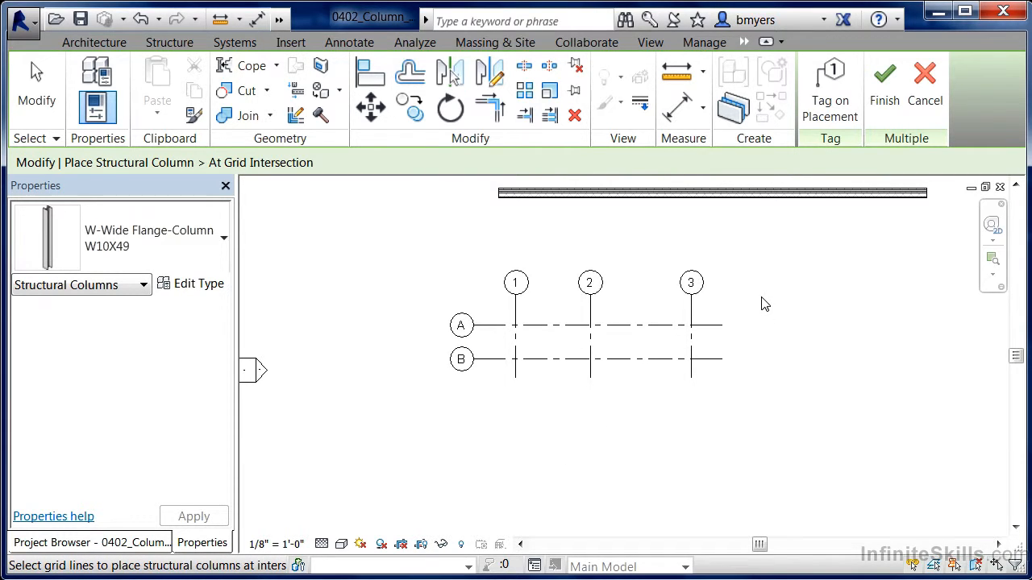
pyautogui.moveTo(761, 296); pyautogui.dragTo(498, 409)
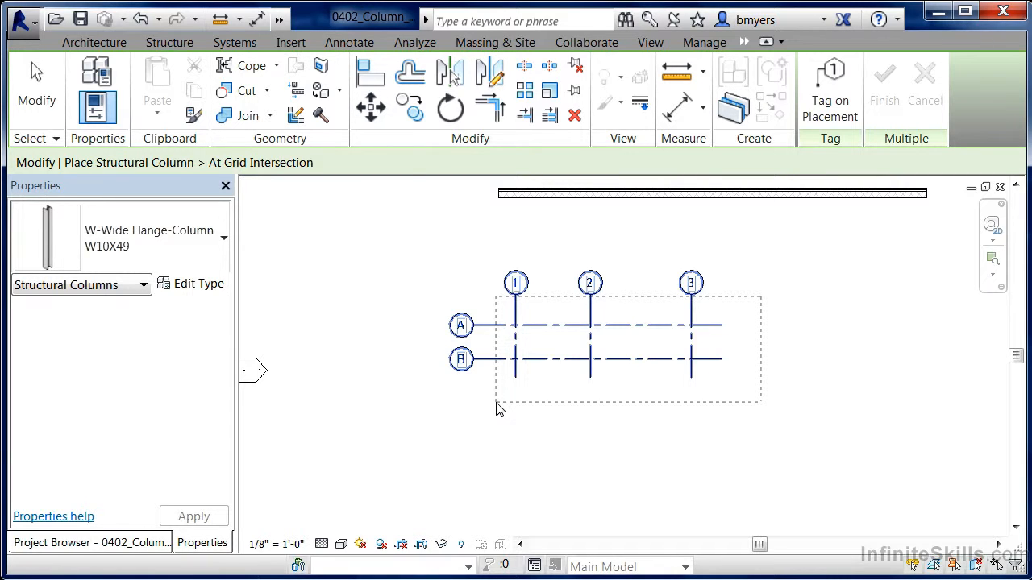
pyautogui.moveTo(497, 408); pyautogui.dragTo(496, 408)
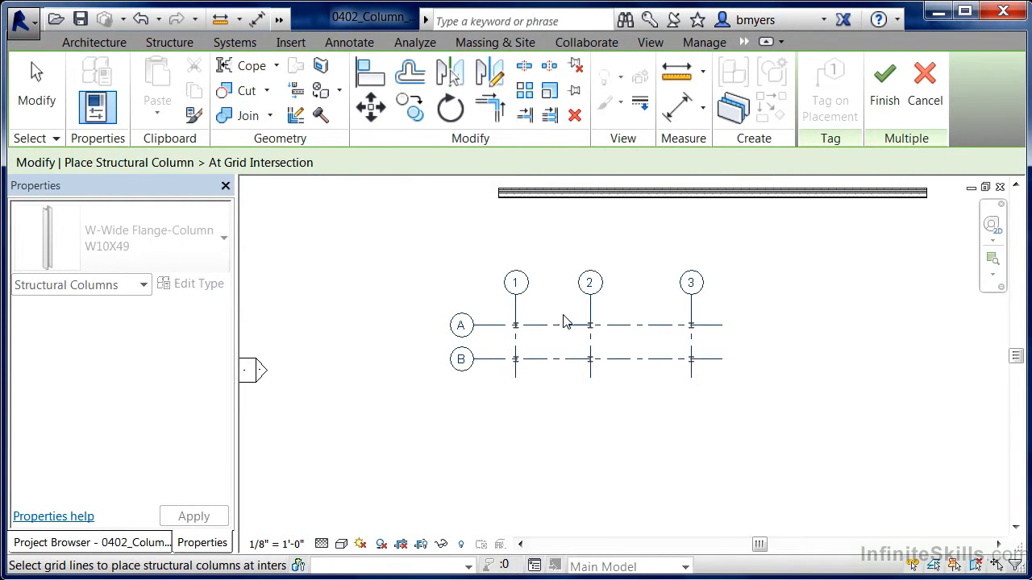
pyautogui.click(887, 95)
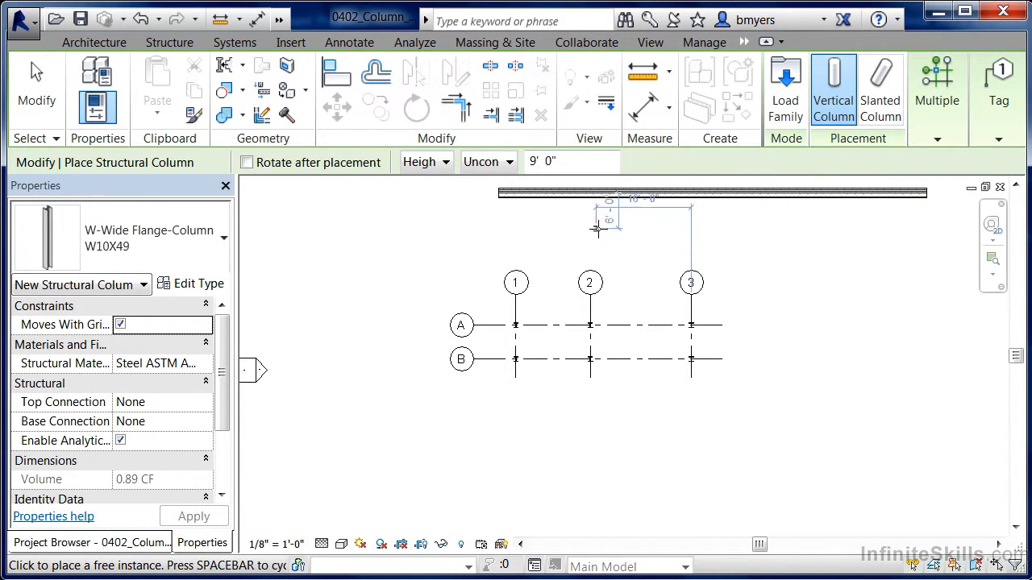
# Step: Place a single W10X49 structural column in the brick exterior wall near its left end, in line with grid 1
pyautogui.scroll(5, 520, 211)
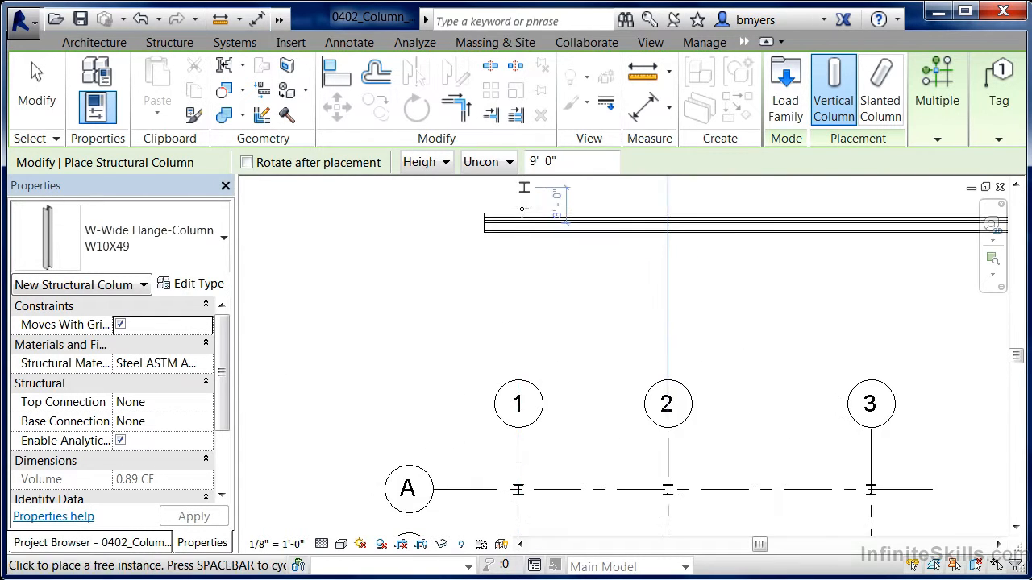
pyautogui.scroll(2, 520, 216)
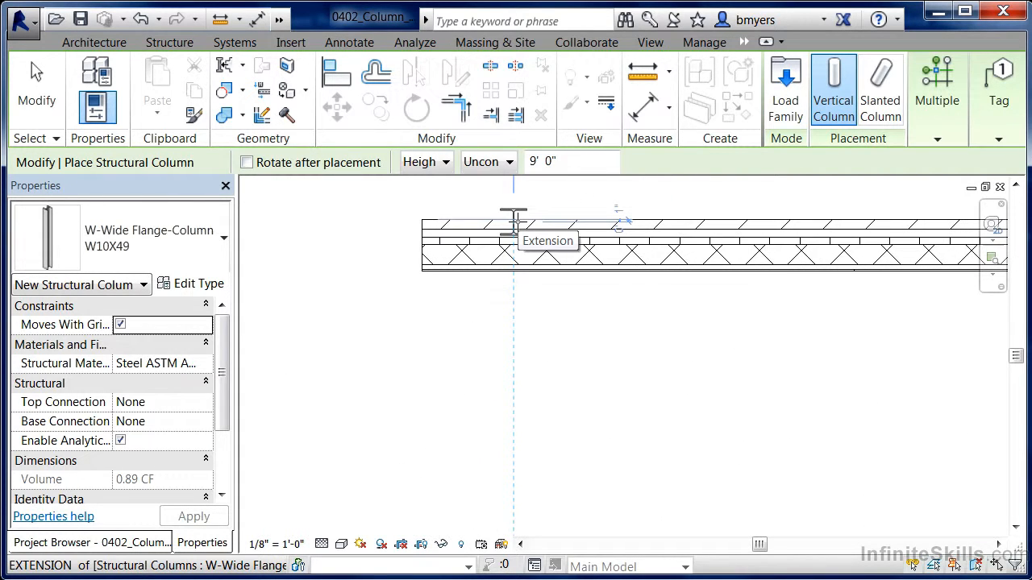
pyautogui.click(513, 222)
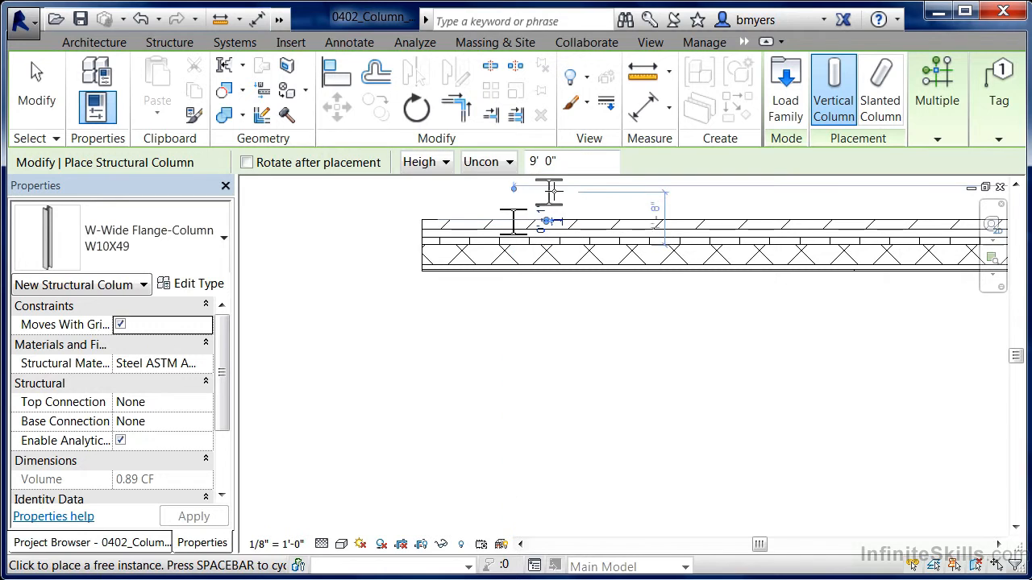
pyautogui.press('Escape')
pyautogui.press('Escape')
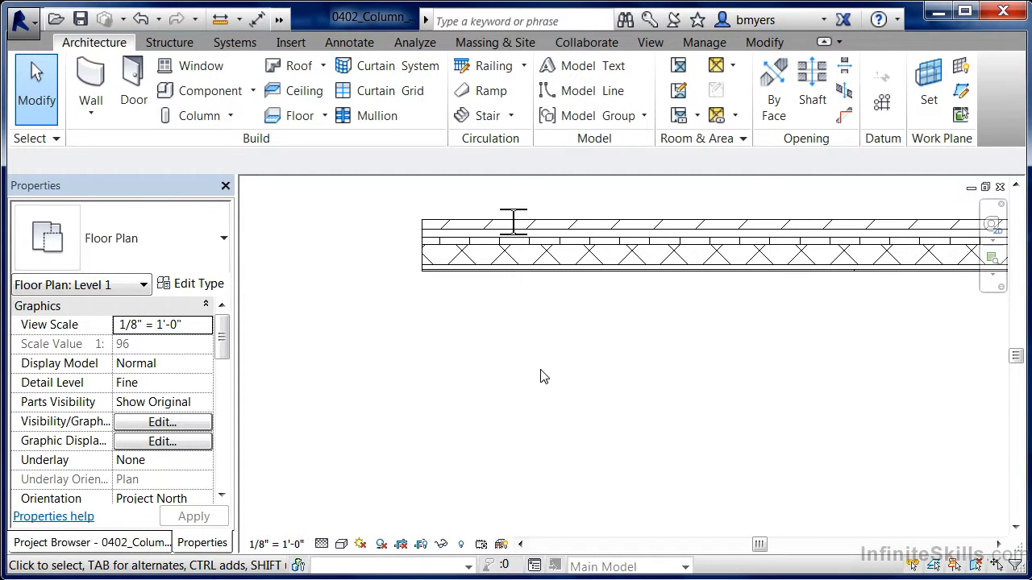
# Step: Place three 24" x 24" rectangular architectural columns along the exterior wall, two on its lower face and one on its upper face
pyautogui.scroll(-2, 525, 274)
pyautogui.scroll(-4, 526, 274)
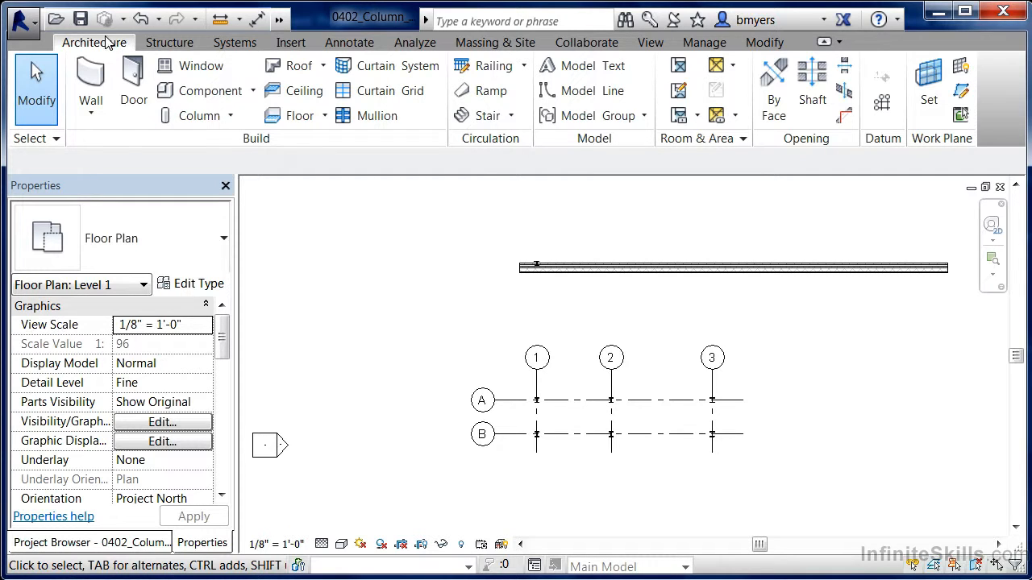
pyautogui.click(233, 117)
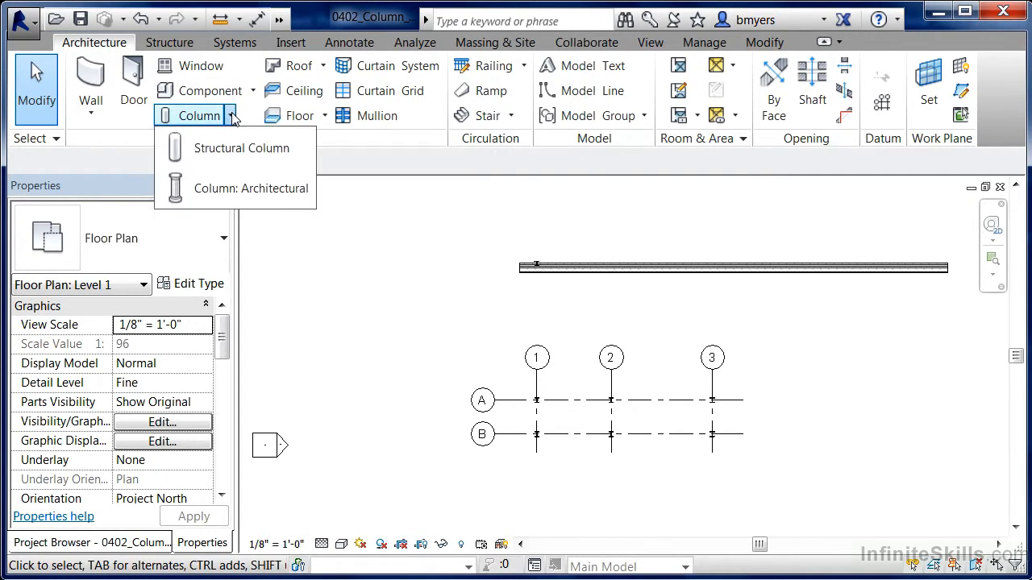
pyautogui.click(252, 191)
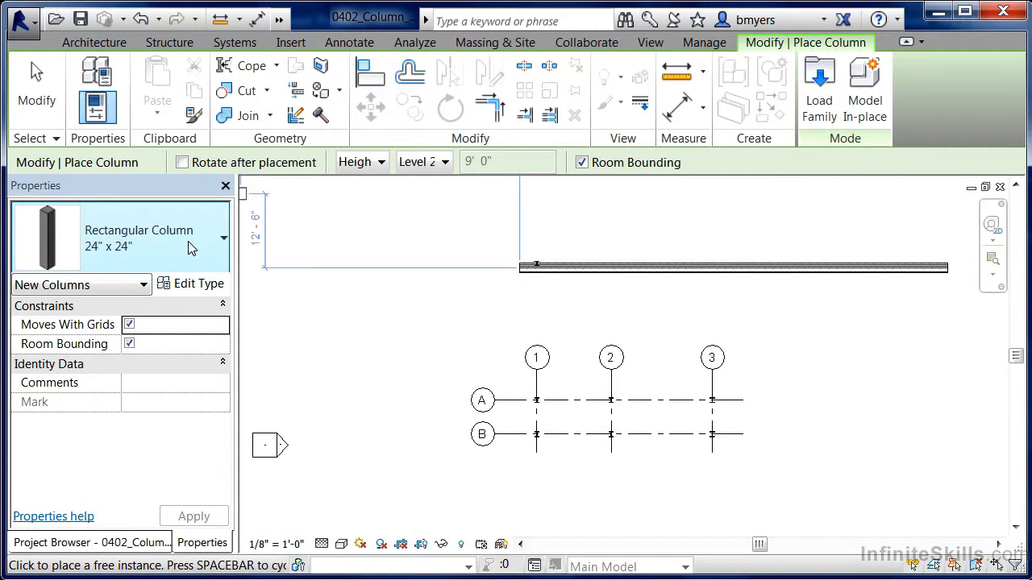
pyautogui.scroll(1, 562, 264)
pyautogui.scroll(4, 562, 264)
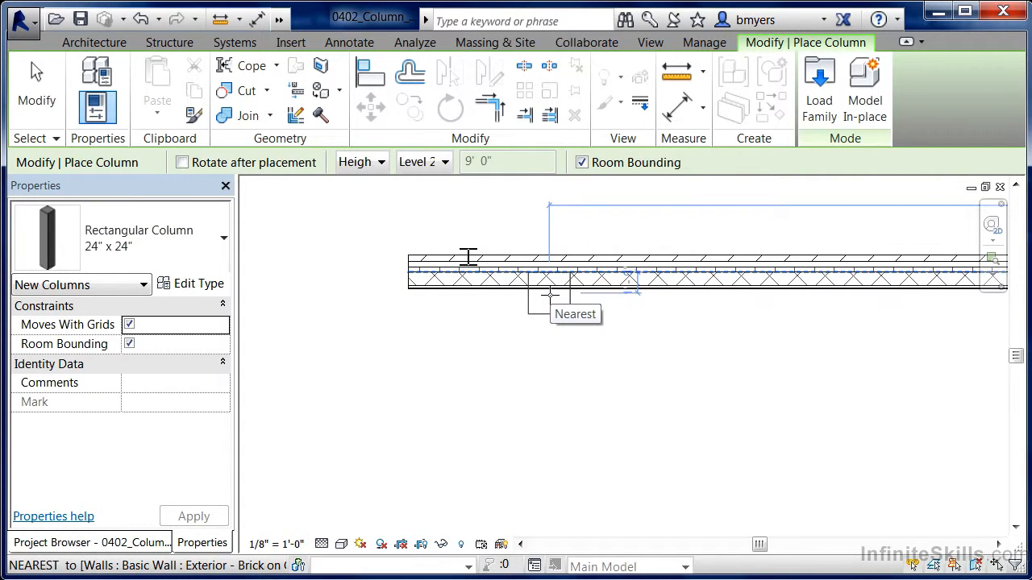
pyautogui.click(549, 295)
pyautogui.click(630, 249)
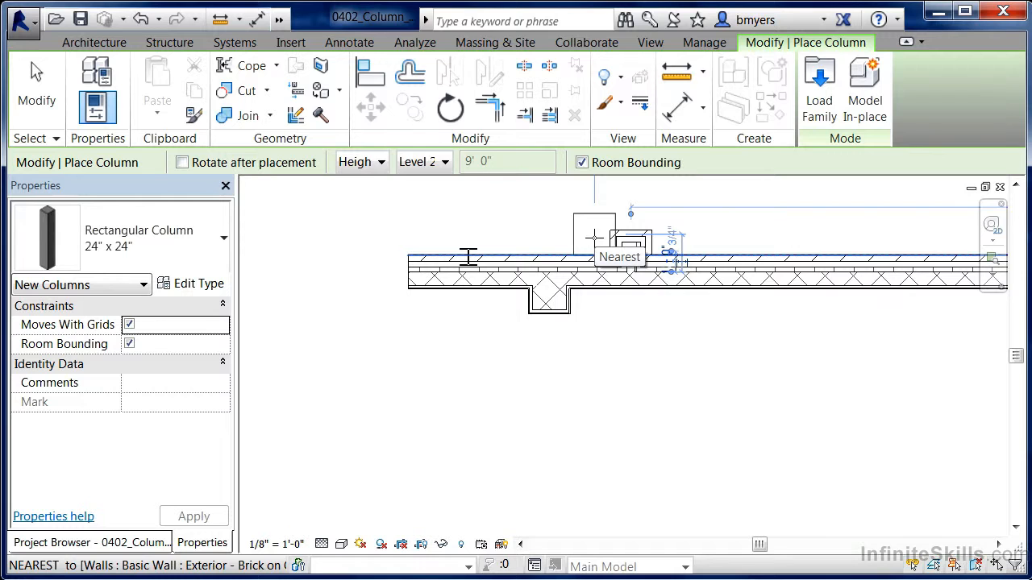
pyautogui.click(629, 252)
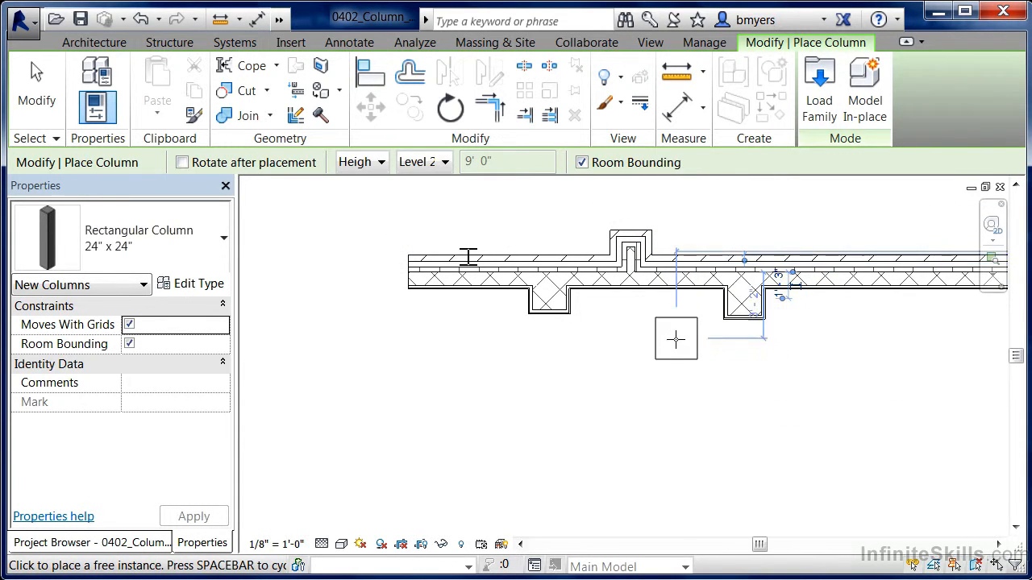
pyautogui.press('Escape')
pyautogui.press('Escape')
# Step: Place a W10X49 structural column inside the architectural column on the wall's lower face near grid 2 using At Columns
pyautogui.click(230, 115)
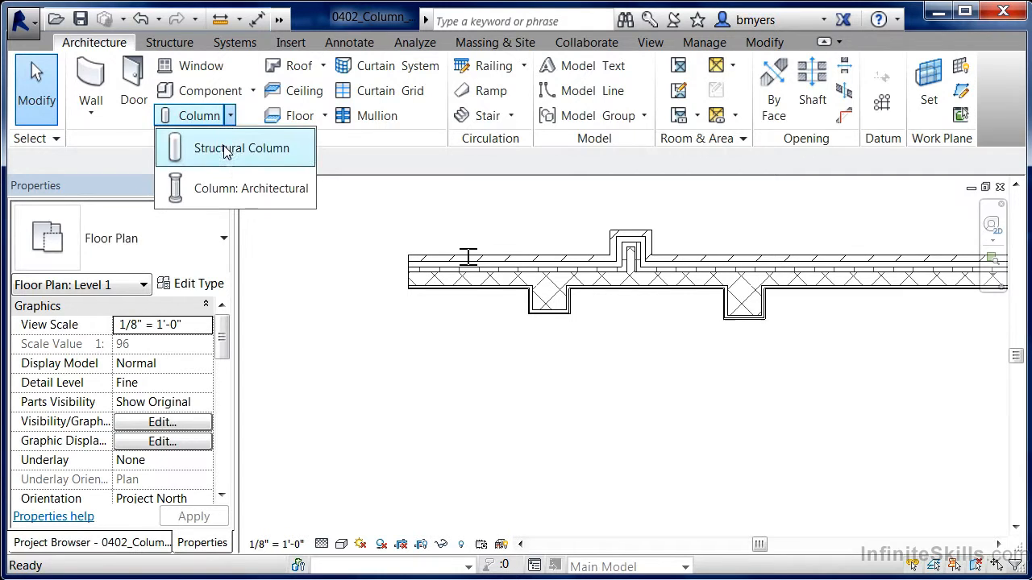
pyautogui.click(227, 152)
pyautogui.scroll(-5, 472, 259)
pyautogui.scroll(5, 500, 483)
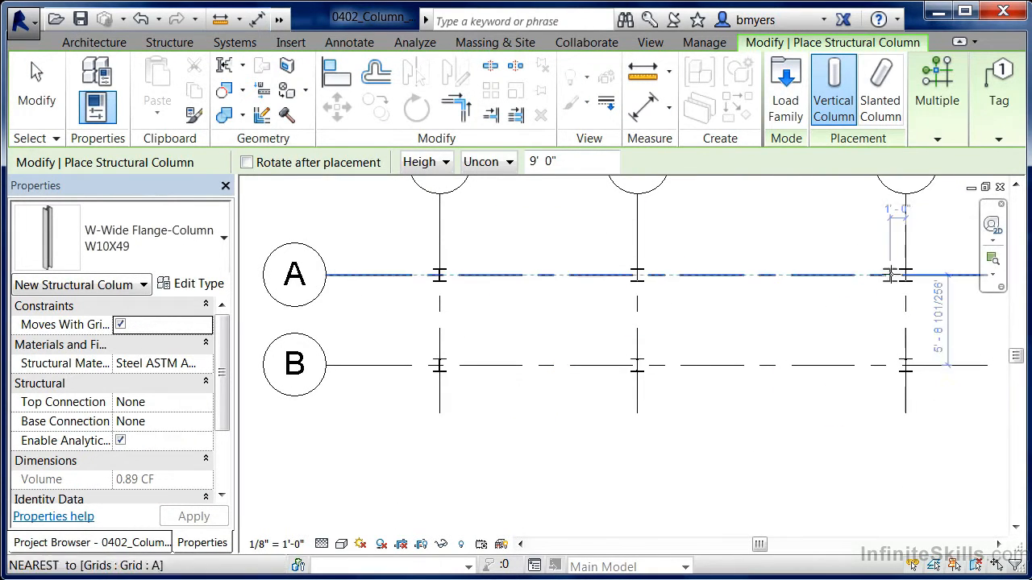
pyautogui.scroll(-5, 661, 452)
pyautogui.scroll(5, 645, 283)
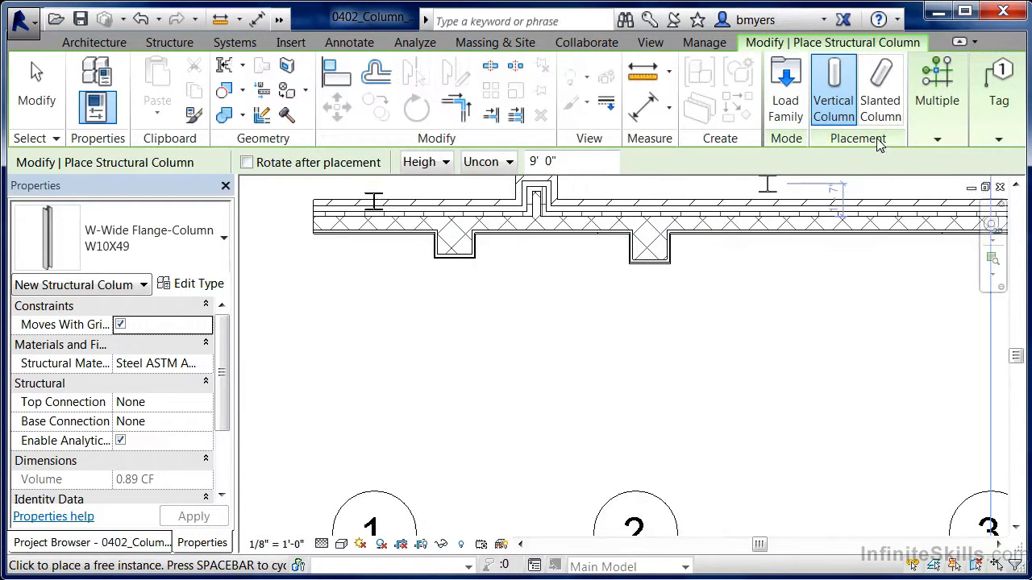
pyautogui.moveTo(935, 139)
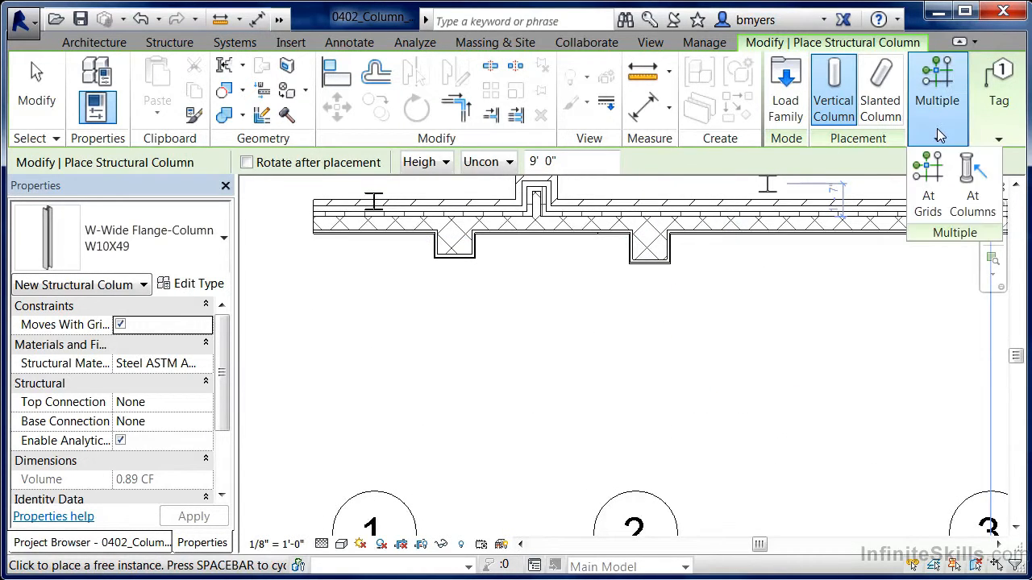
pyautogui.click(974, 202)
pyautogui.click(650, 241)
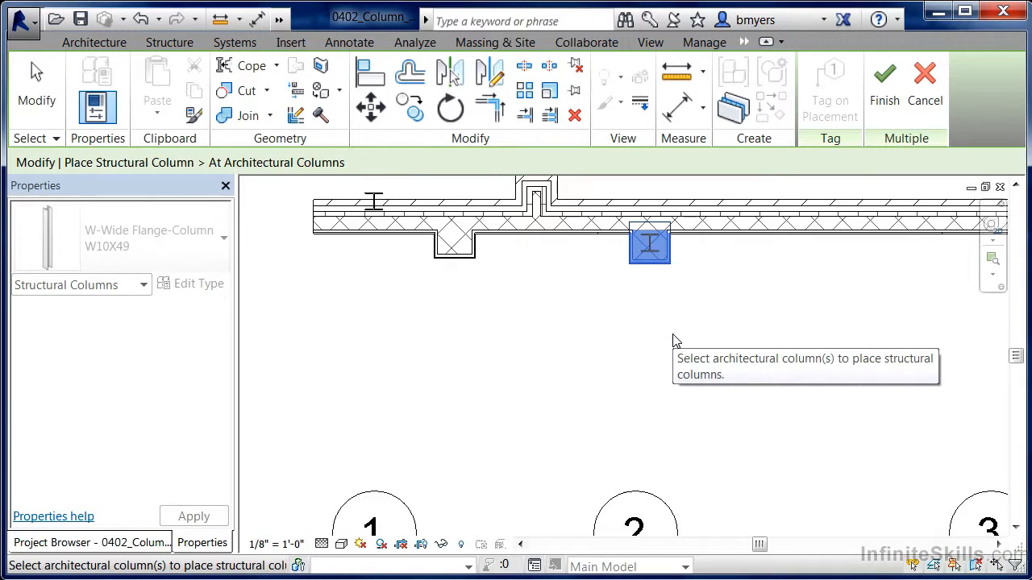
pyautogui.click(885, 95)
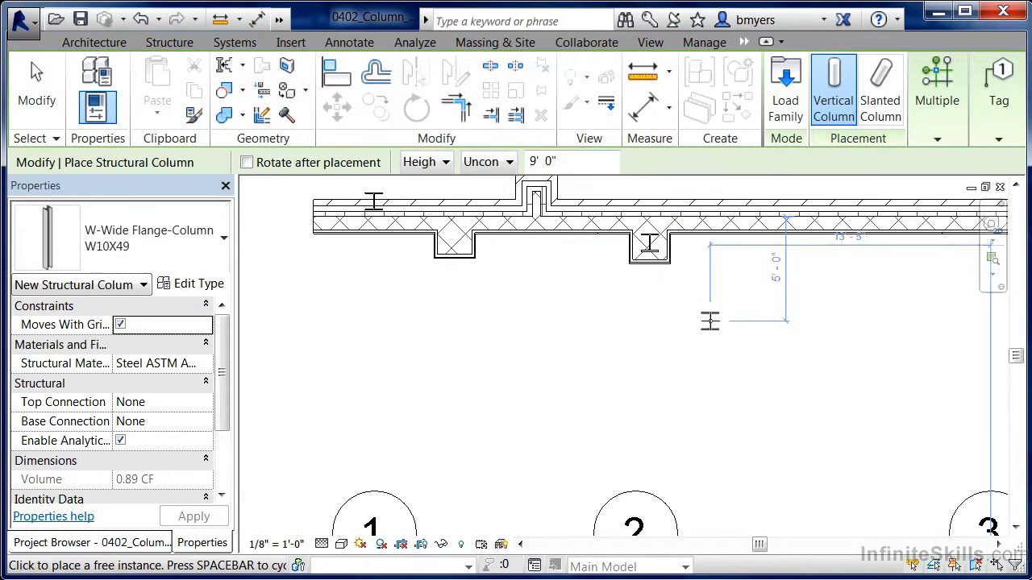
pyautogui.press('Escape')
pyautogui.press('Escape')
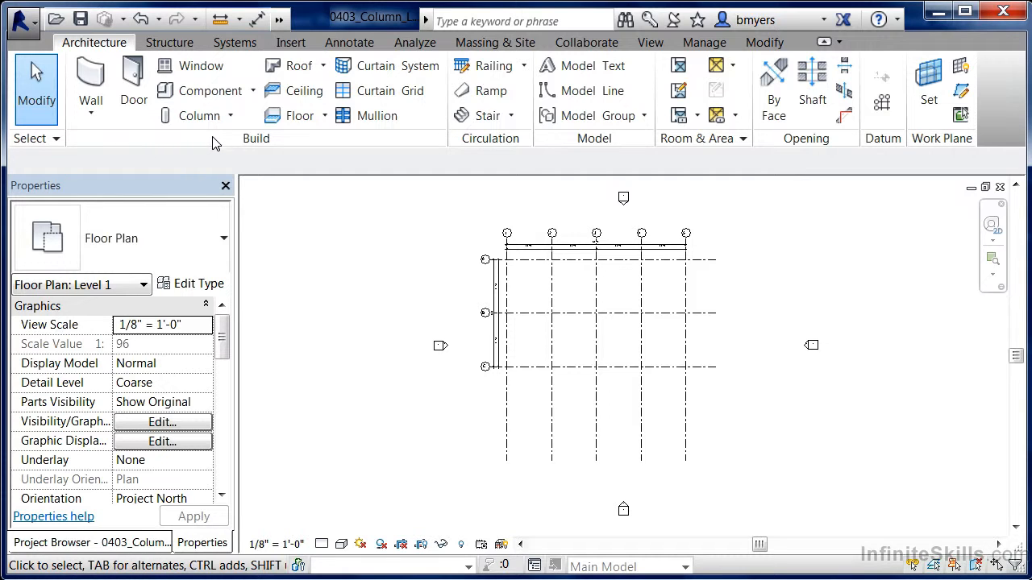
# Step: Start an architectural column and review the Rectangular Column types available in the project
pyautogui.click(231, 117)
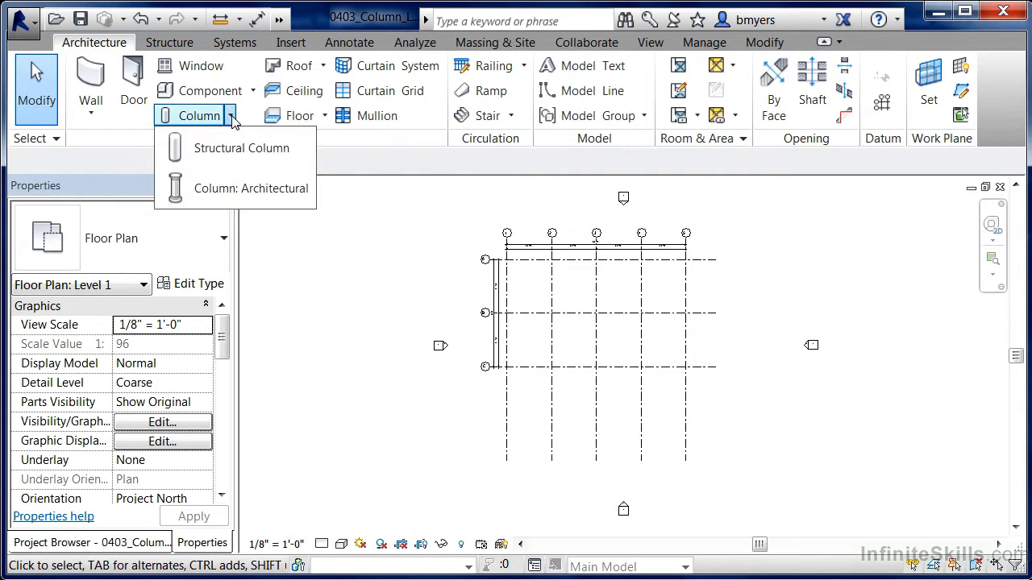
pyautogui.click(259, 192)
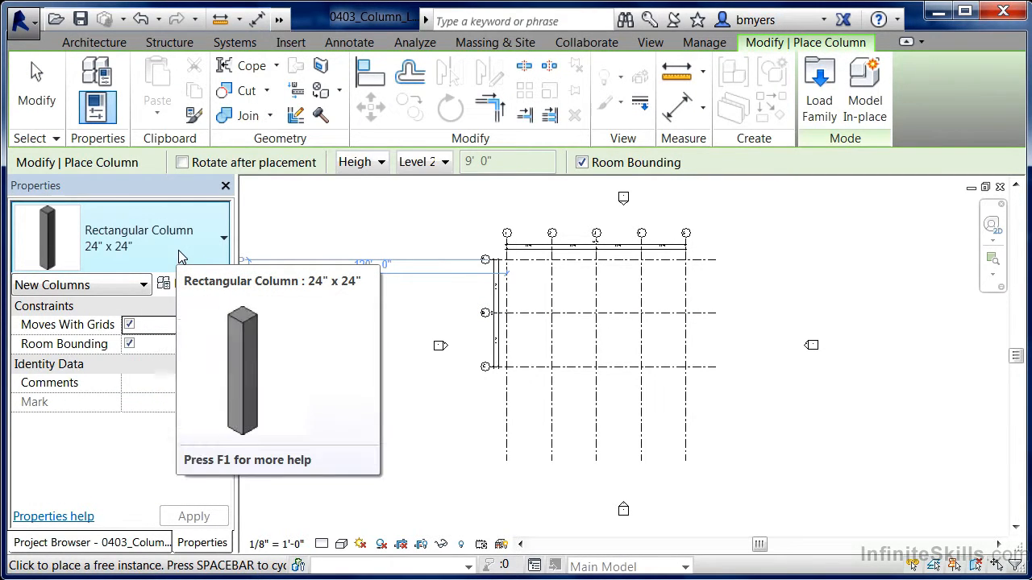
pyautogui.click(179, 252)
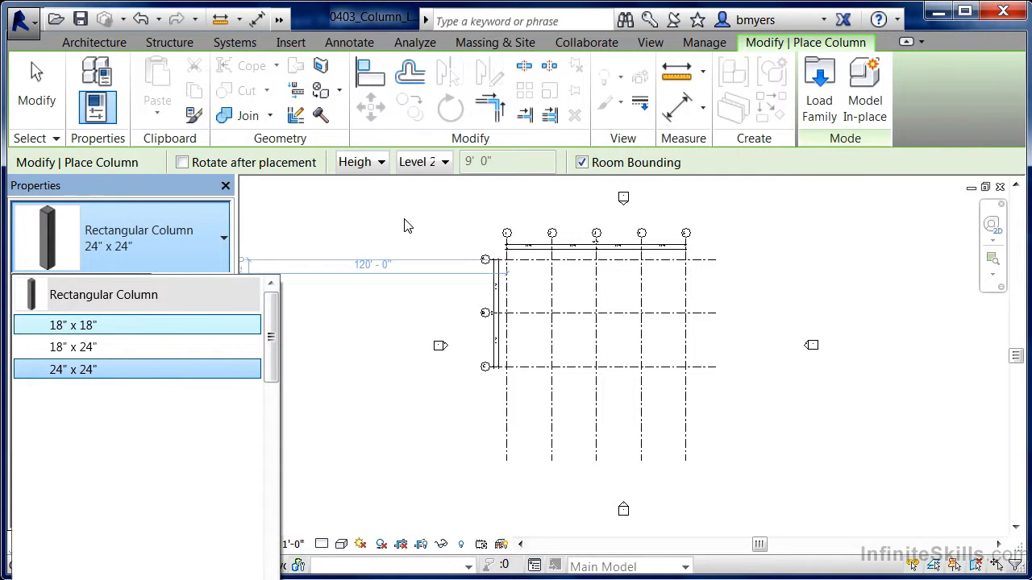
# Step: Load the Round Column.rfa family from the Columns folder of the US Imperial library
pyautogui.click(819, 113)
pyautogui.click(821, 112)
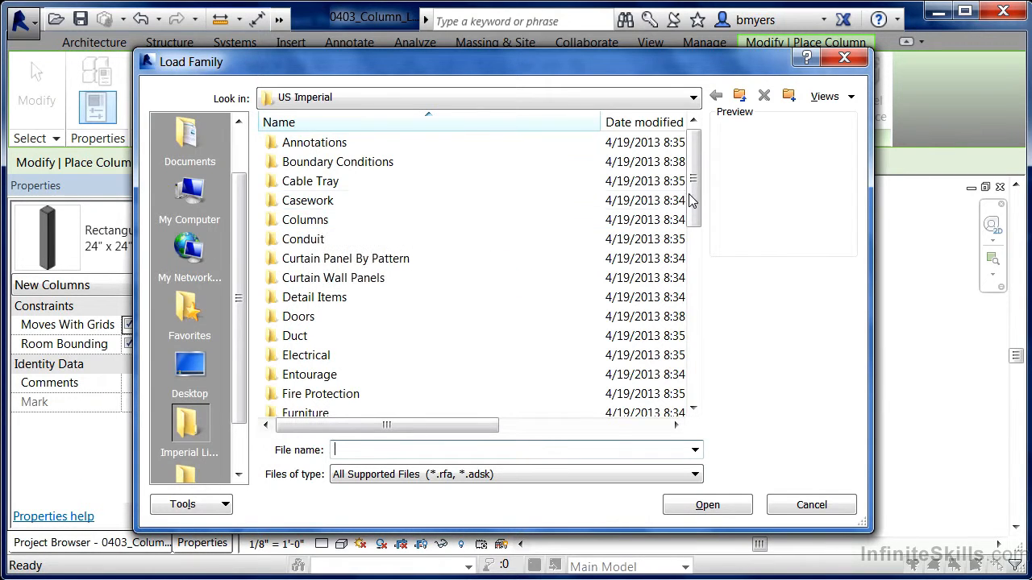
pyautogui.scroll(-8, 691, 200)
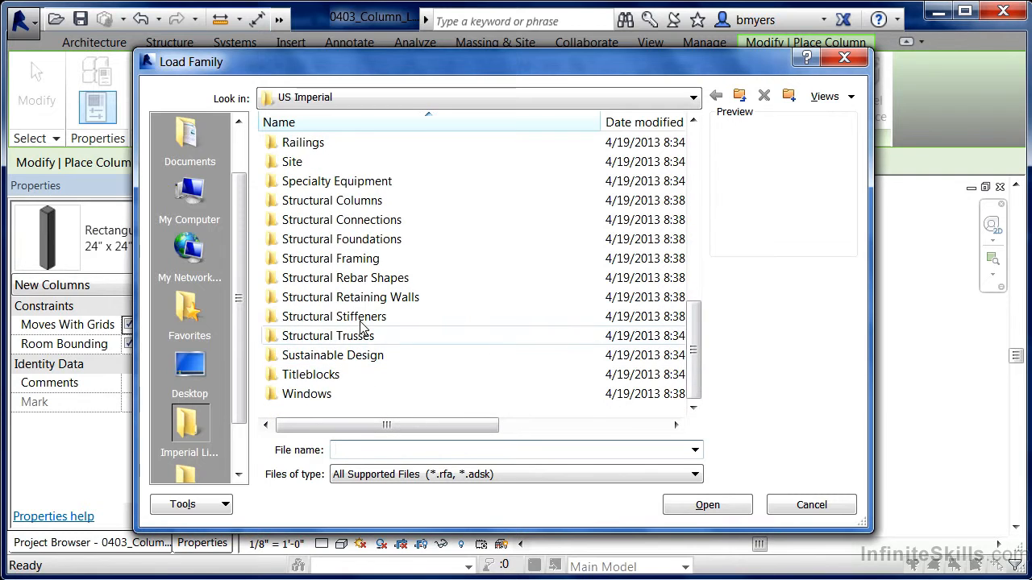
pyautogui.moveTo(361, 211)
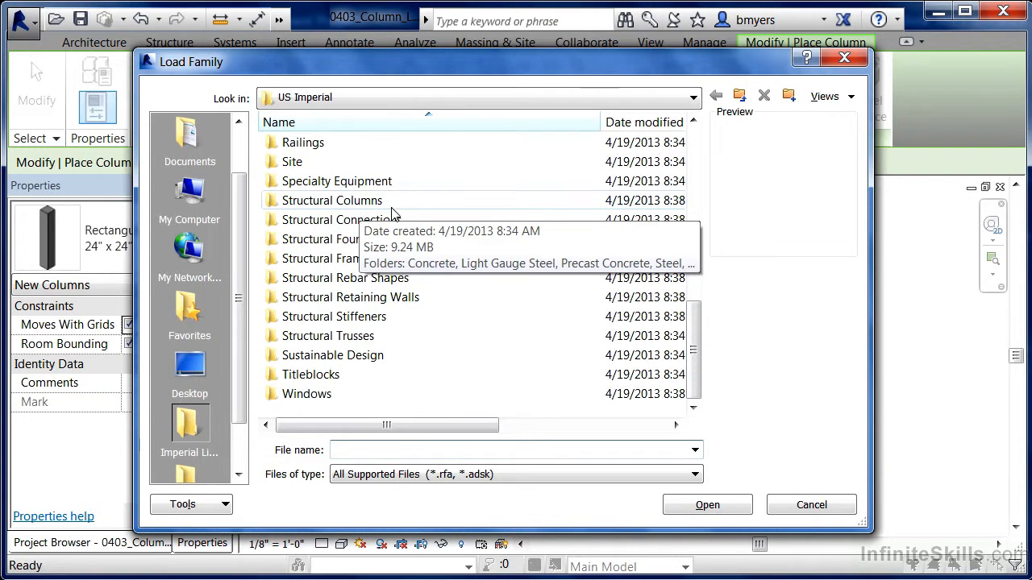
pyautogui.moveTo(693, 336); pyautogui.dragTo(702, 161)
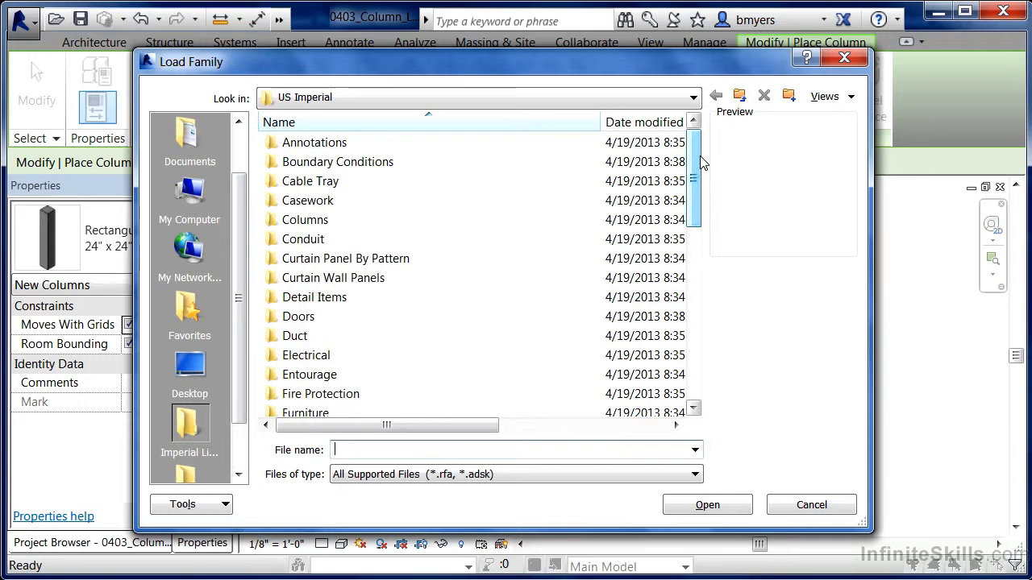
pyautogui.doubleClick(306, 219)
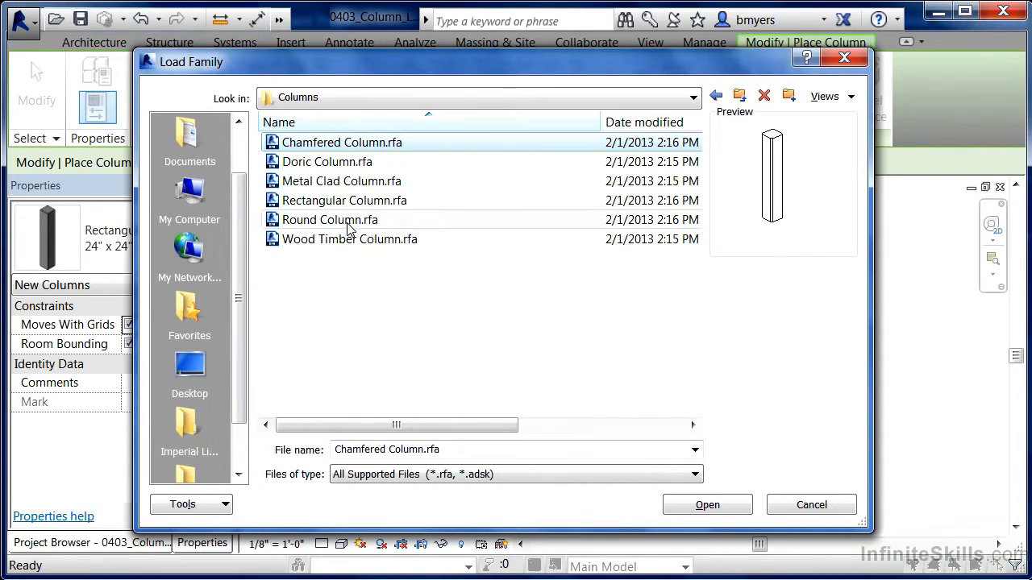
pyautogui.press('Down')
pyautogui.press('Down')
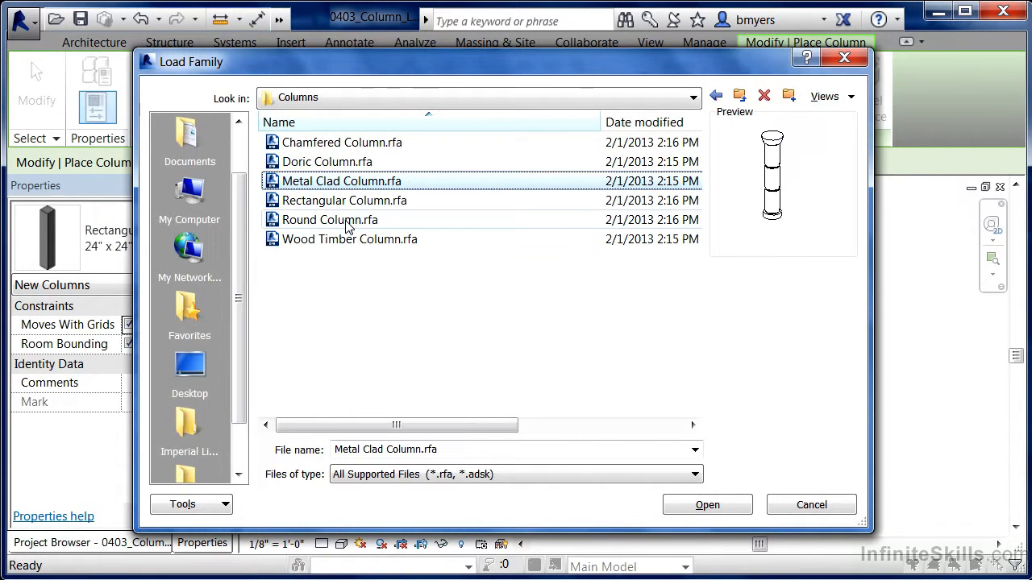
pyautogui.click(348, 222)
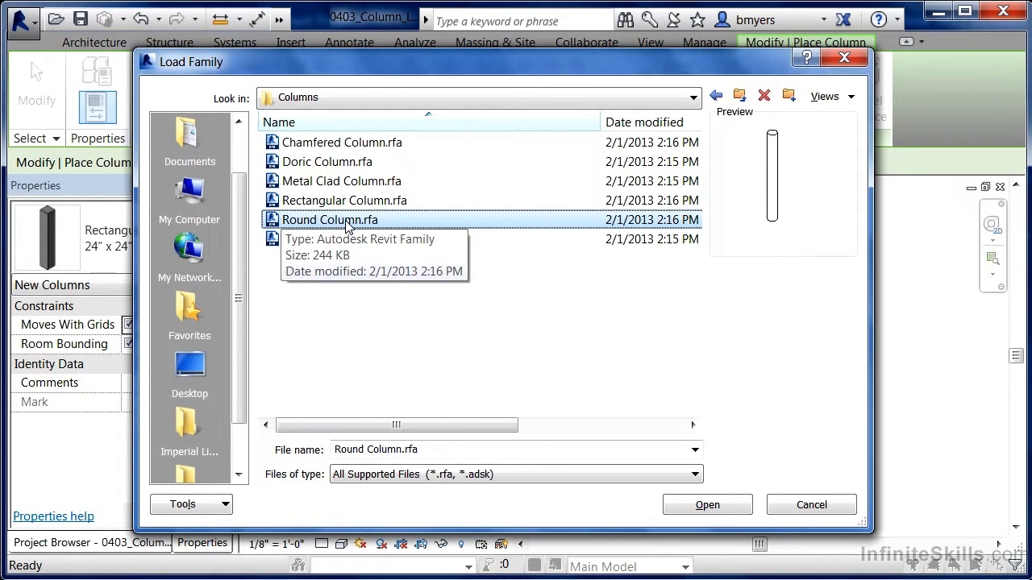
pyautogui.click(695, 505)
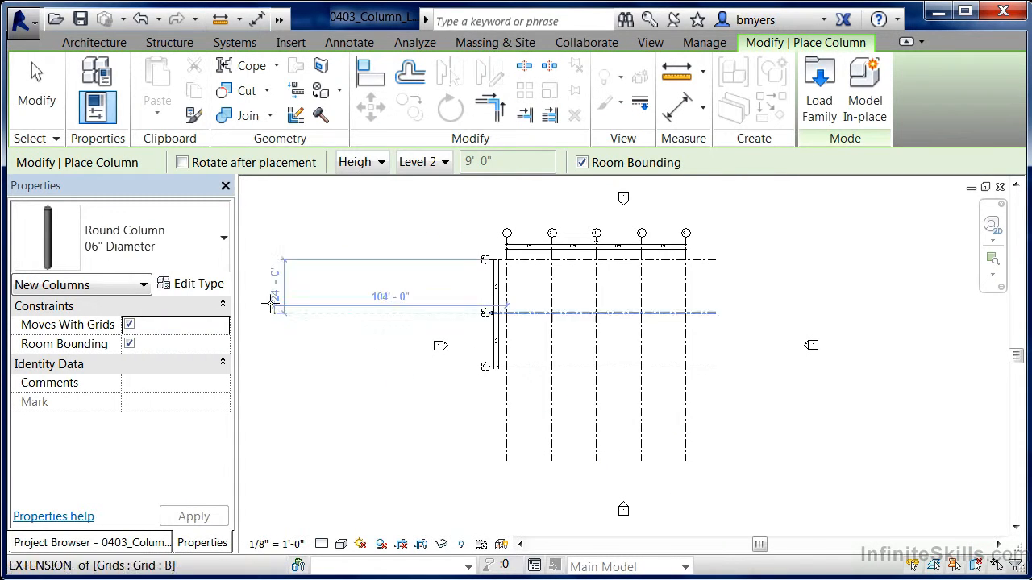
# Step: Review the diameter types of the Round Column family and end column placement without placing an instance
pyautogui.click(173, 254)
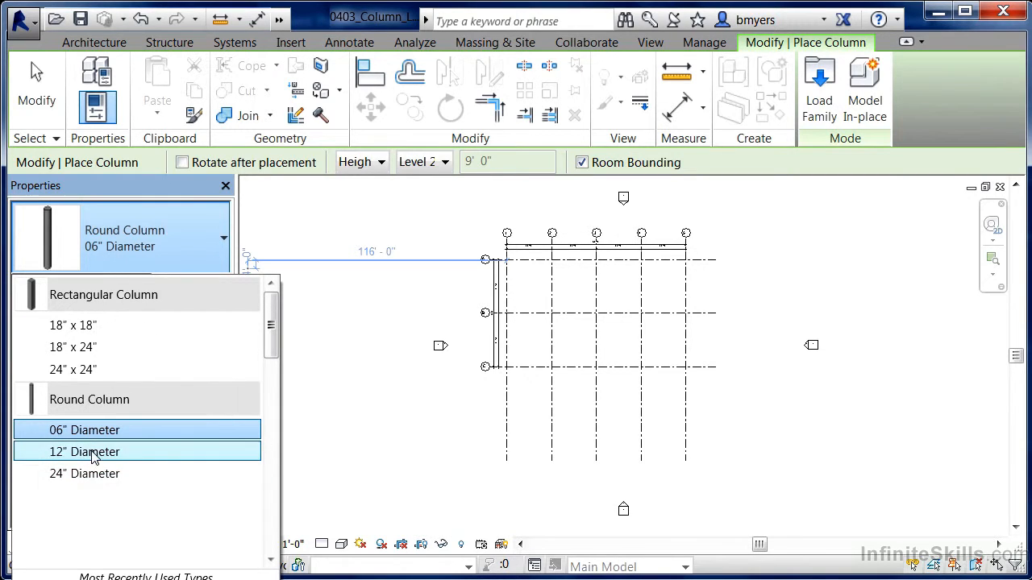
pyautogui.click(748, 158)
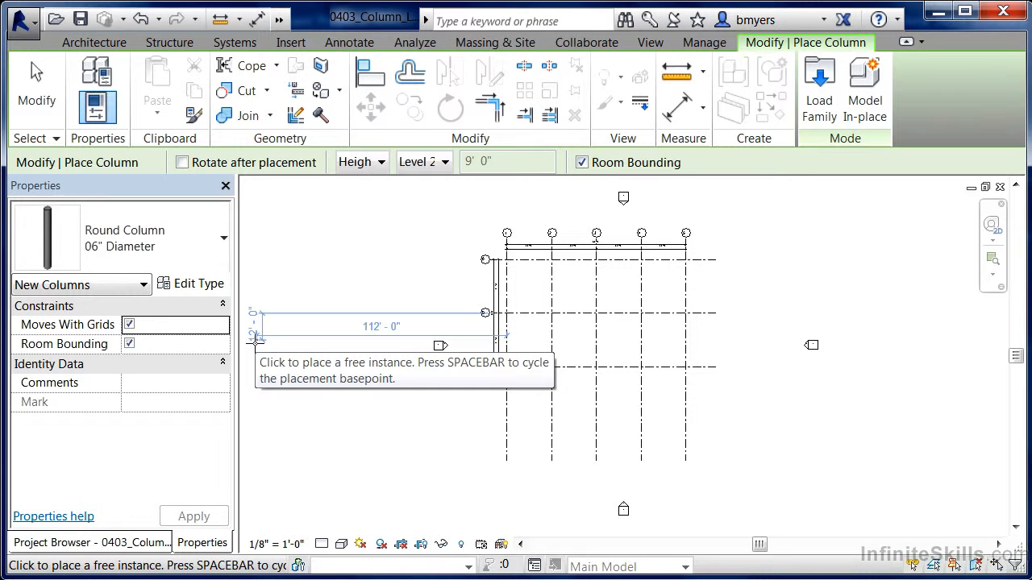
pyautogui.press('Escape')
pyautogui.press('Escape')
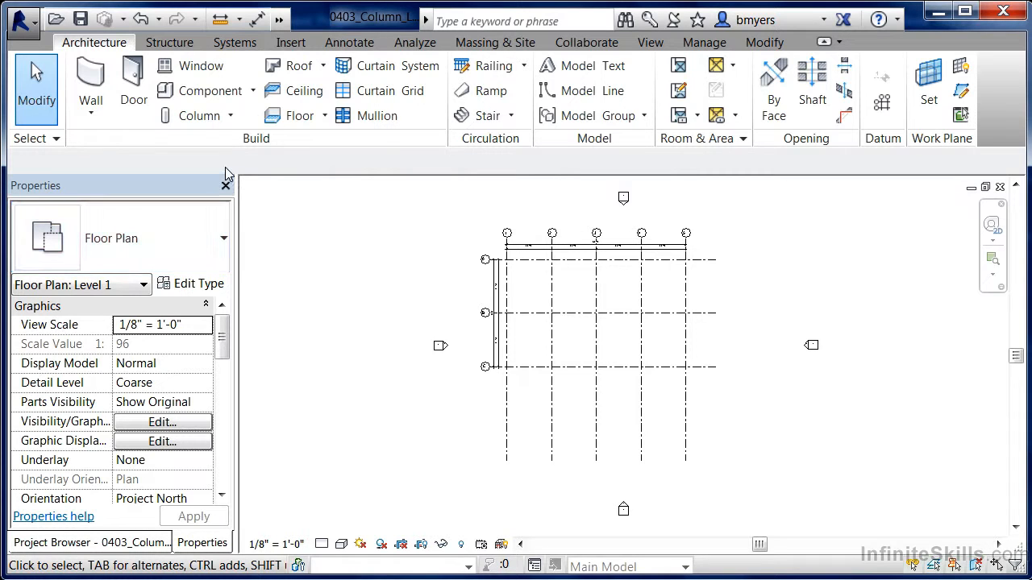
# Step: Choose W-Wide Flange-Column.rfa from the Steel folder of the Structural Columns library as the family to load
pyautogui.click(231, 120)
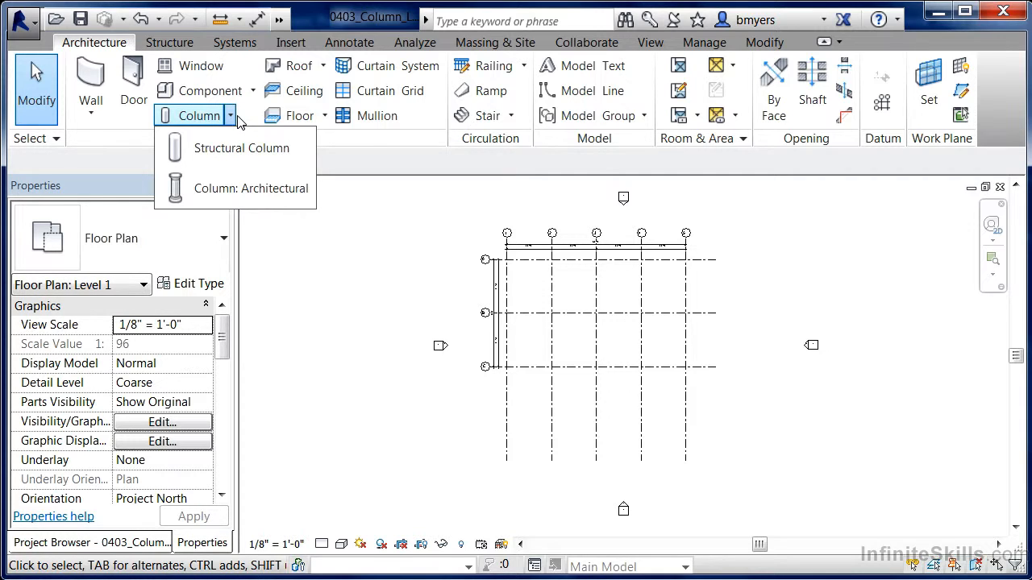
pyautogui.click(292, 43)
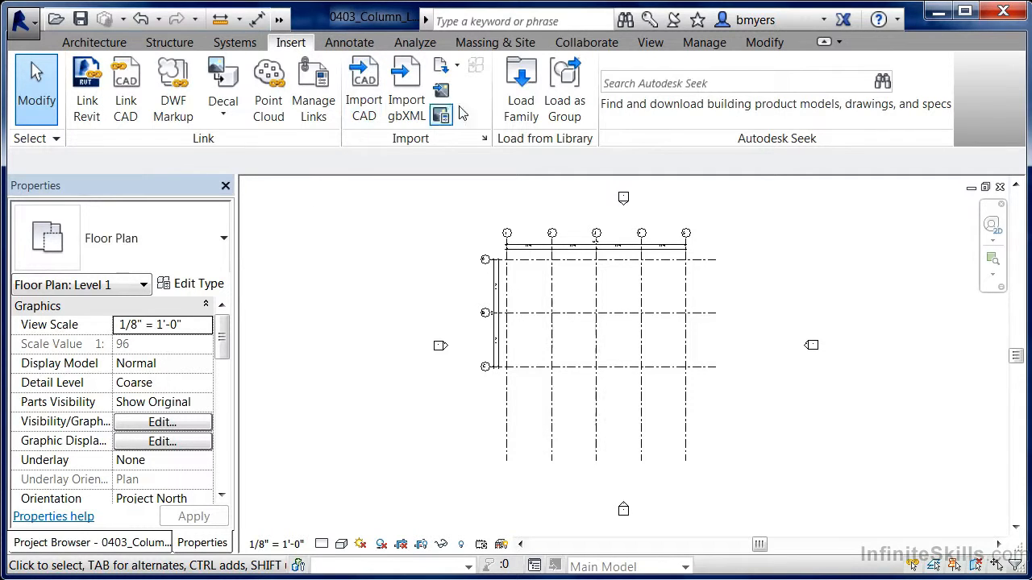
pyautogui.click(521, 88)
pyautogui.moveTo(695, 182); pyautogui.dragTo(691, 347)
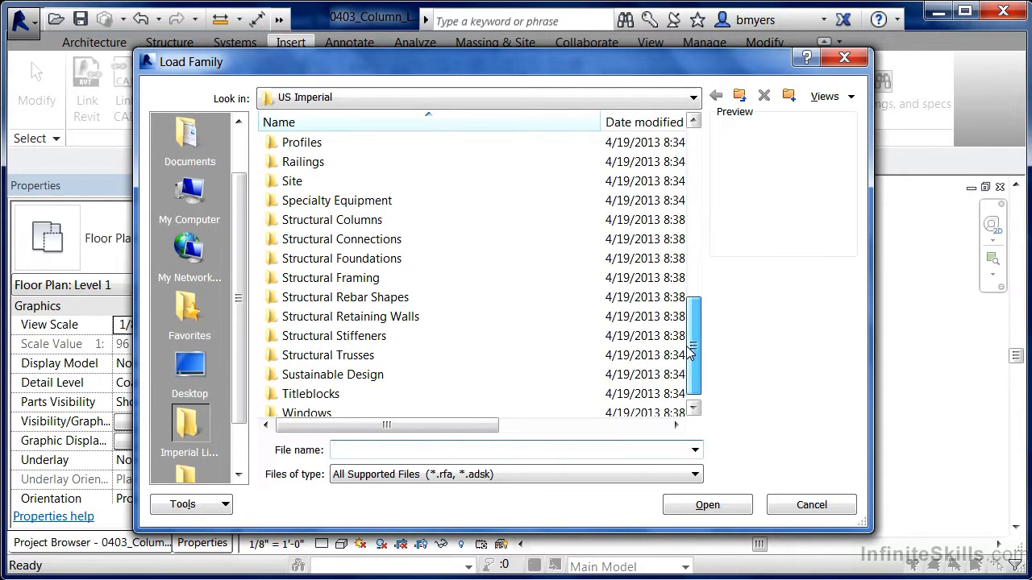
pyautogui.click(364, 225)
pyautogui.doubleClick(363, 226)
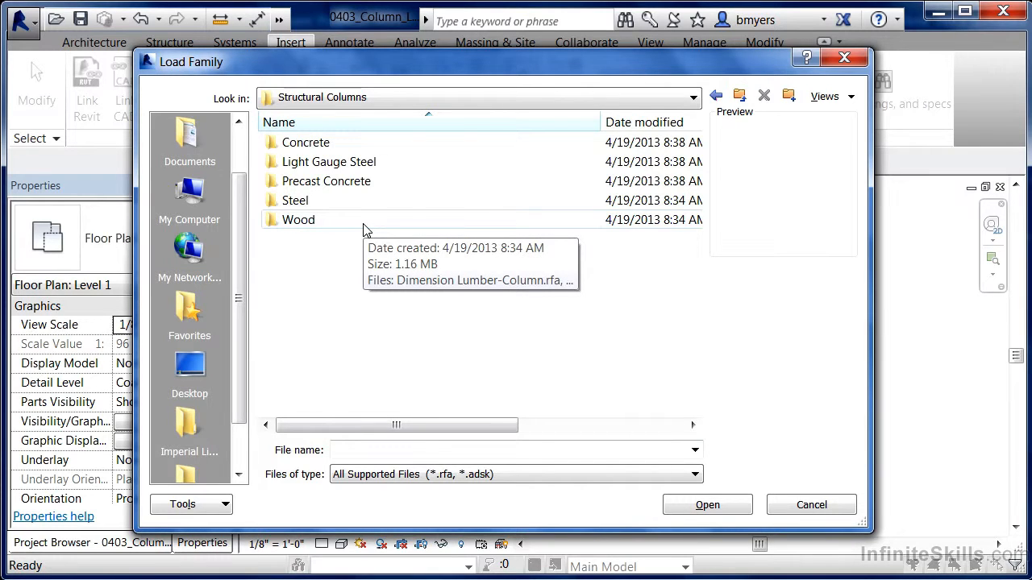
pyautogui.doubleClick(314, 202)
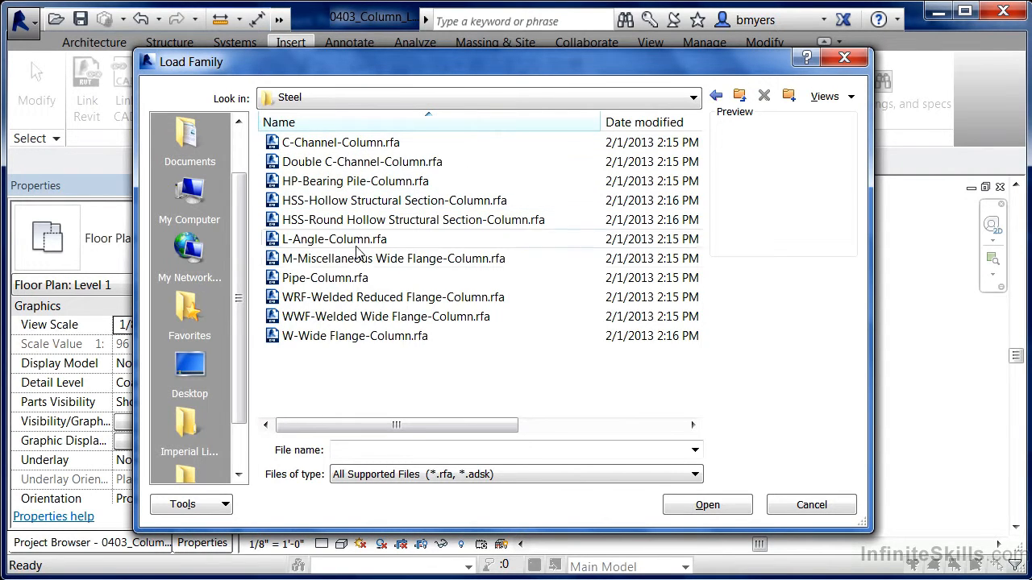
pyautogui.click(351, 336)
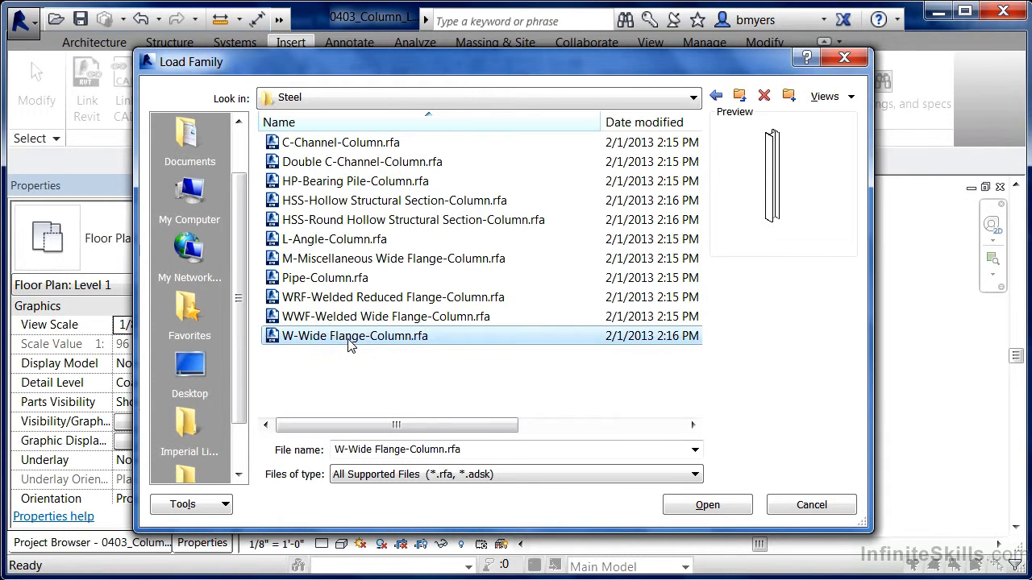
pyautogui.click(707, 506)
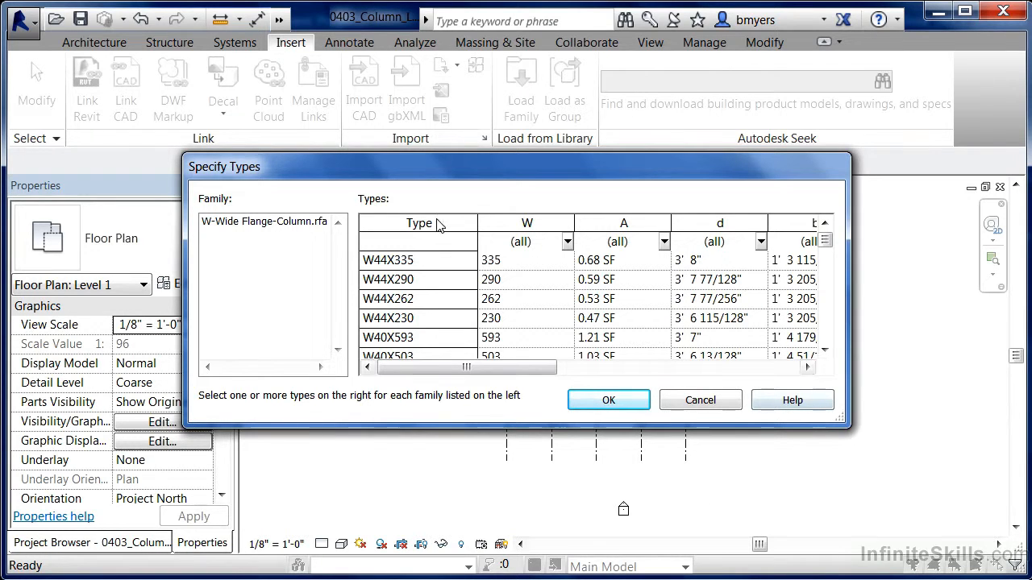
# Step: Load the W4X13 type of the wide flange column family, overwriting the existing version in the project
pyautogui.click(824, 351)
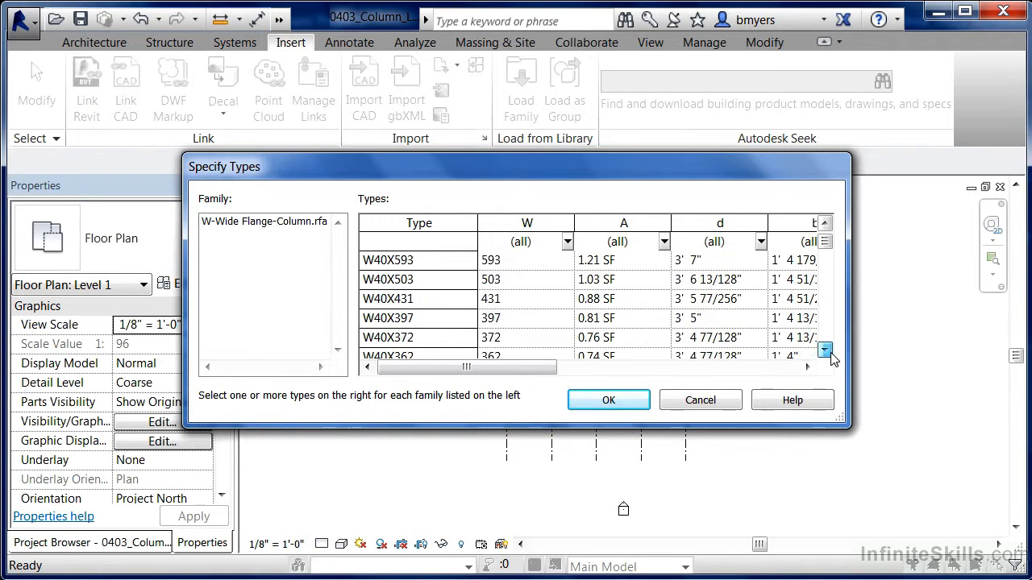
pyautogui.click(831, 352)
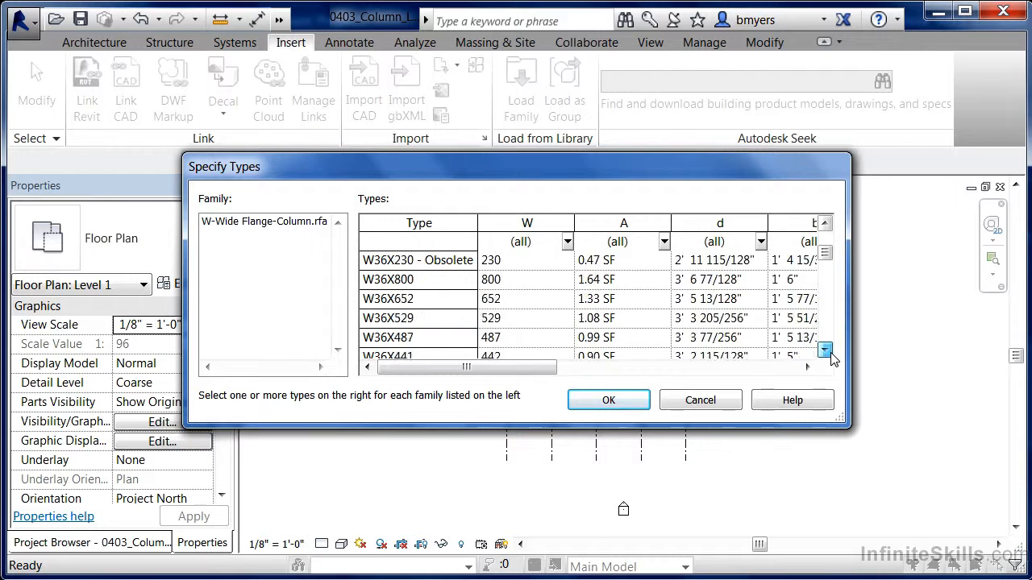
pyautogui.click(831, 355)
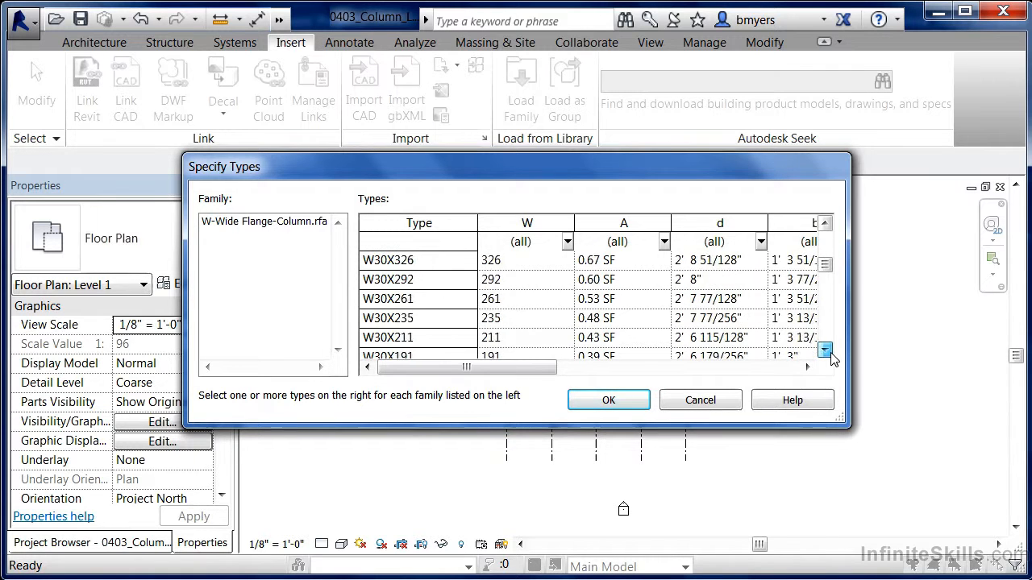
pyautogui.click(827, 278)
pyautogui.moveTo(825, 277); pyautogui.dragTo(825, 339)
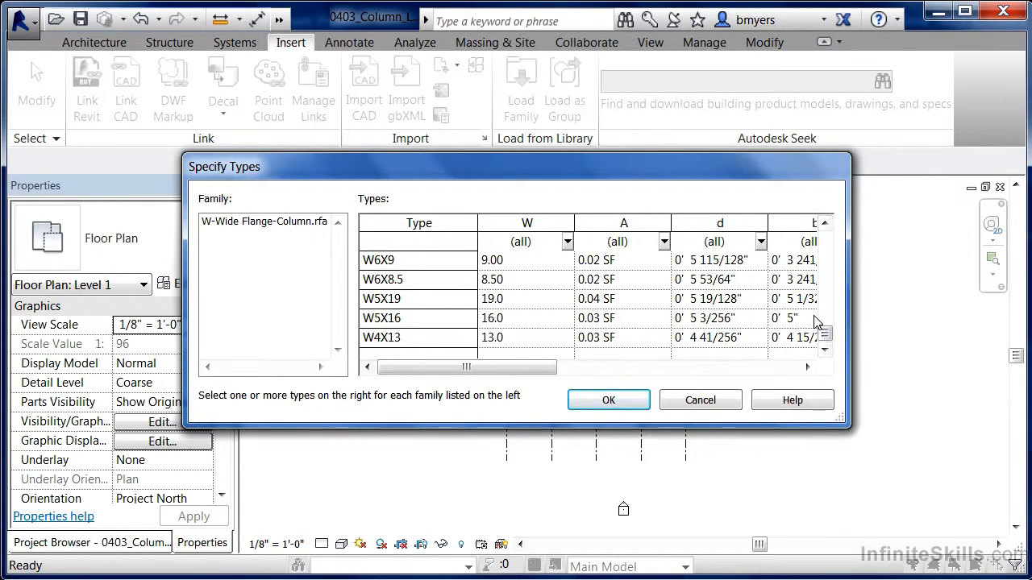
pyautogui.click(397, 338)
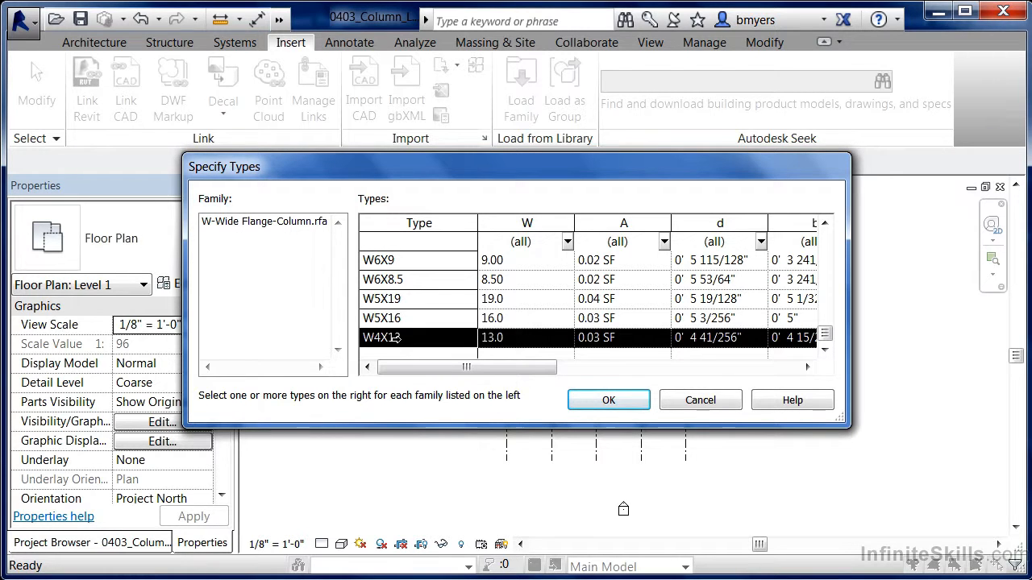
pyautogui.click(597, 403)
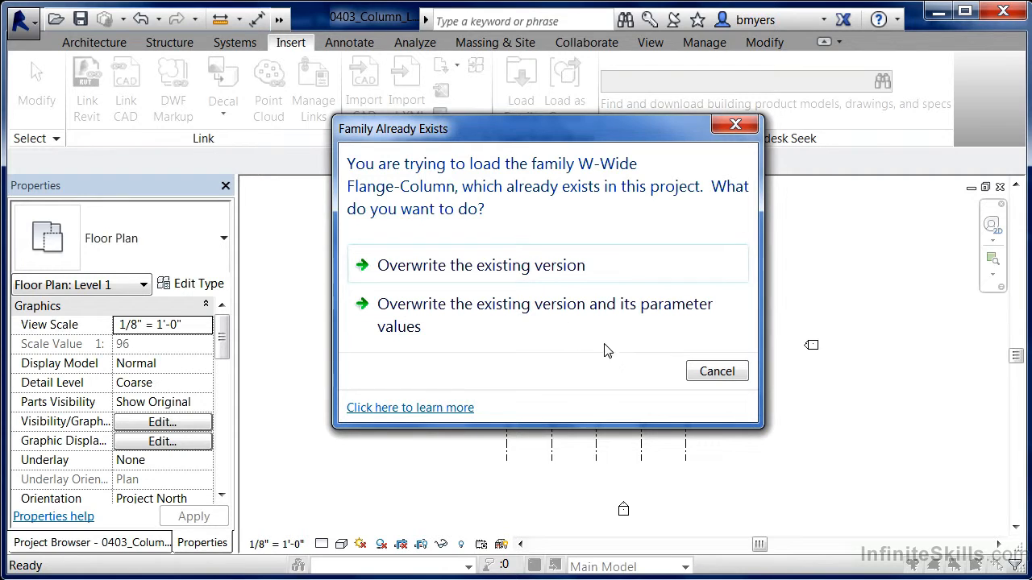
pyautogui.click(538, 277)
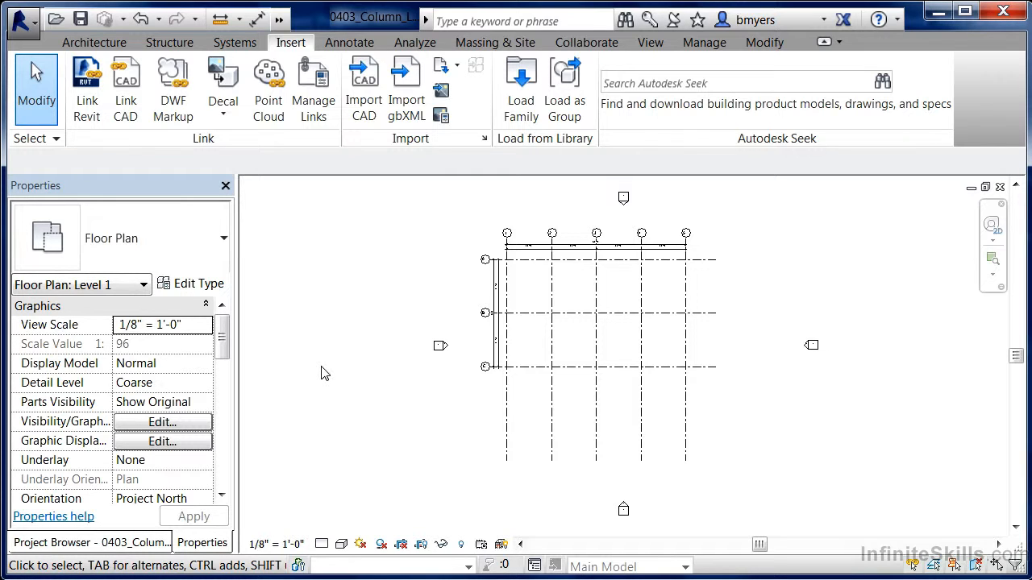
# Step: Start a structural column and check the W-Wide Flange-Column types available for placement, leaving the selected type as W10X49
pyautogui.click(121, 43)
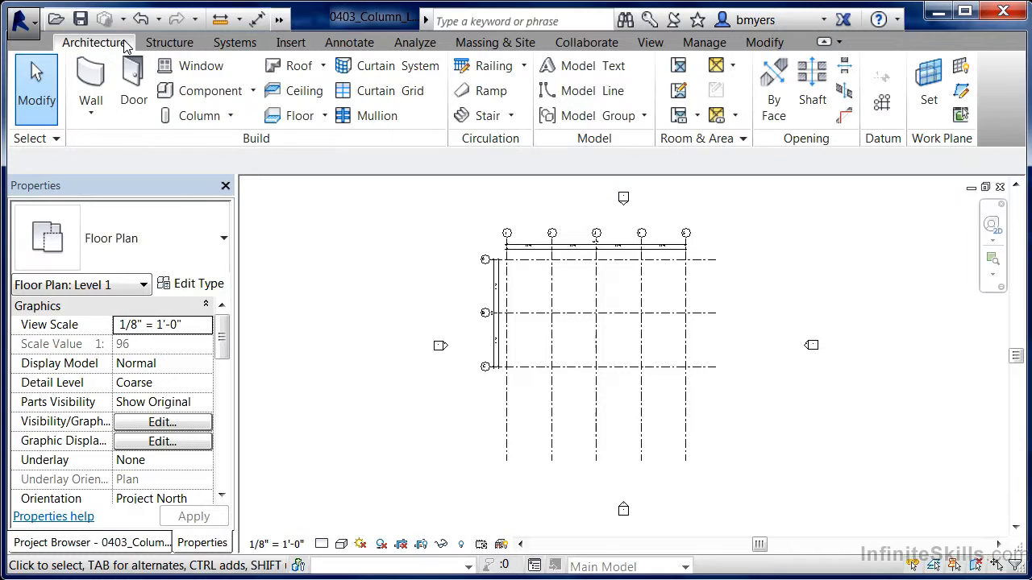
pyautogui.click(231, 117)
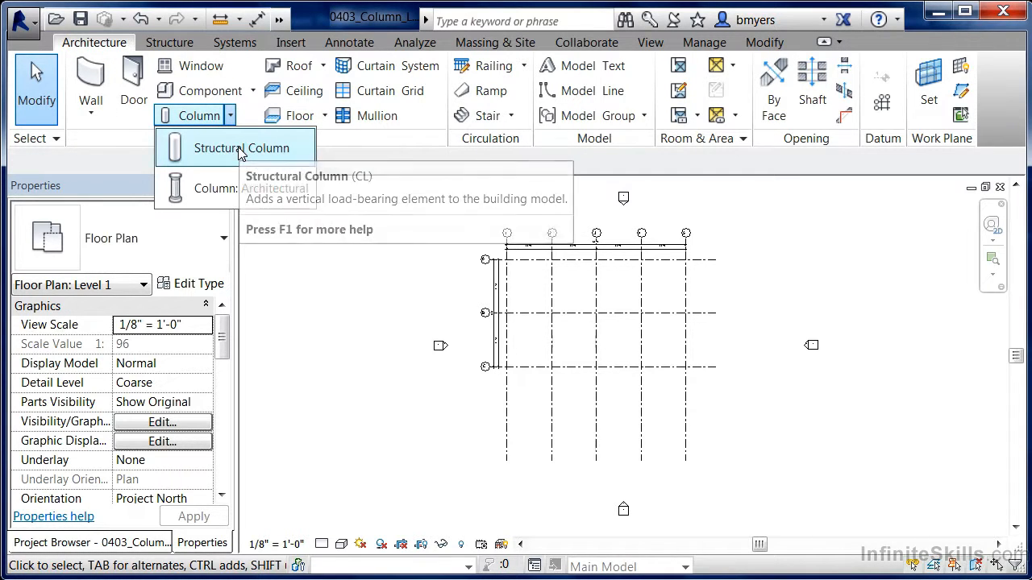
pyautogui.press('Escape')
pyautogui.click(213, 246)
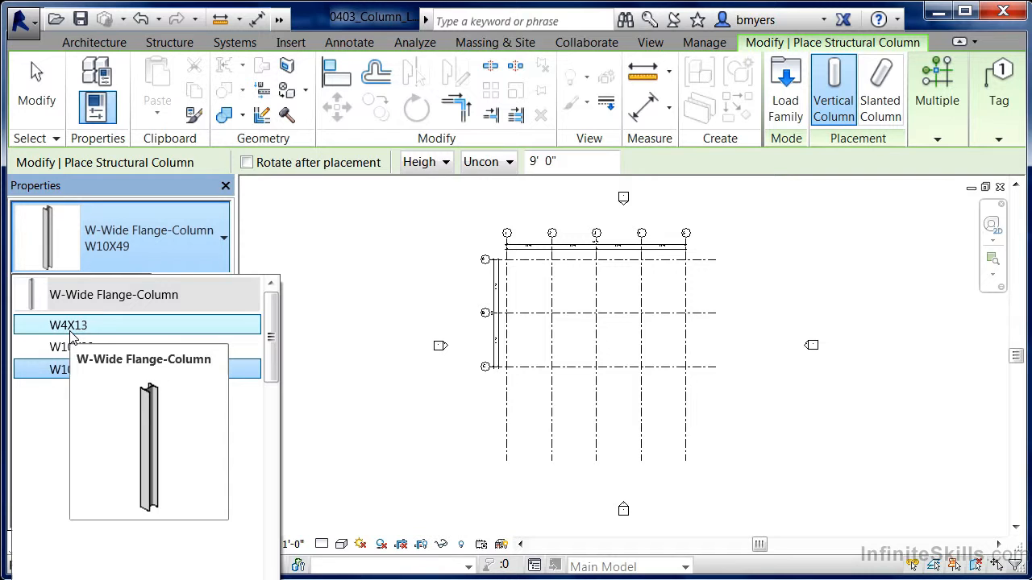
pyautogui.press('Escape')
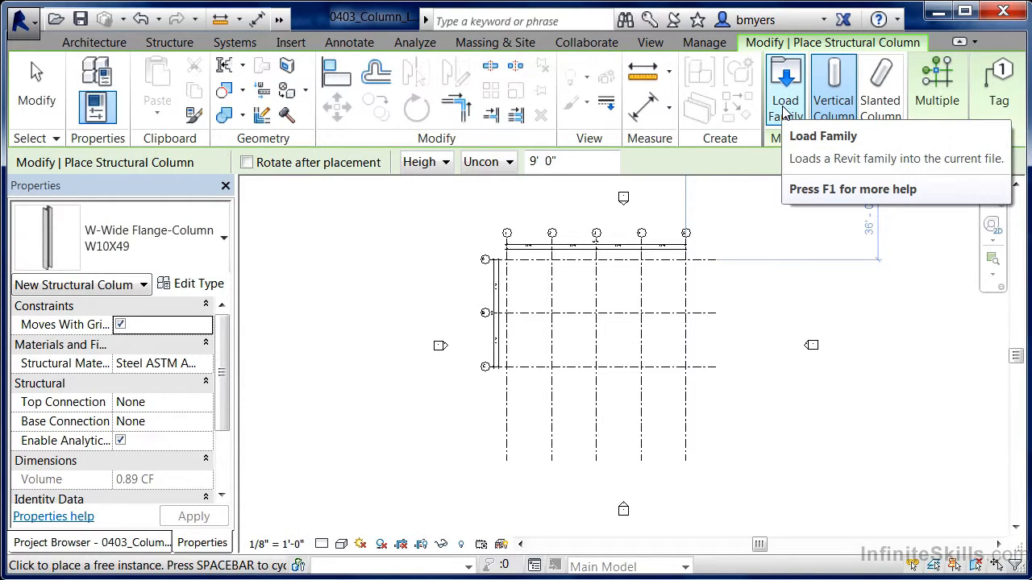
pyautogui.click(291, 43)
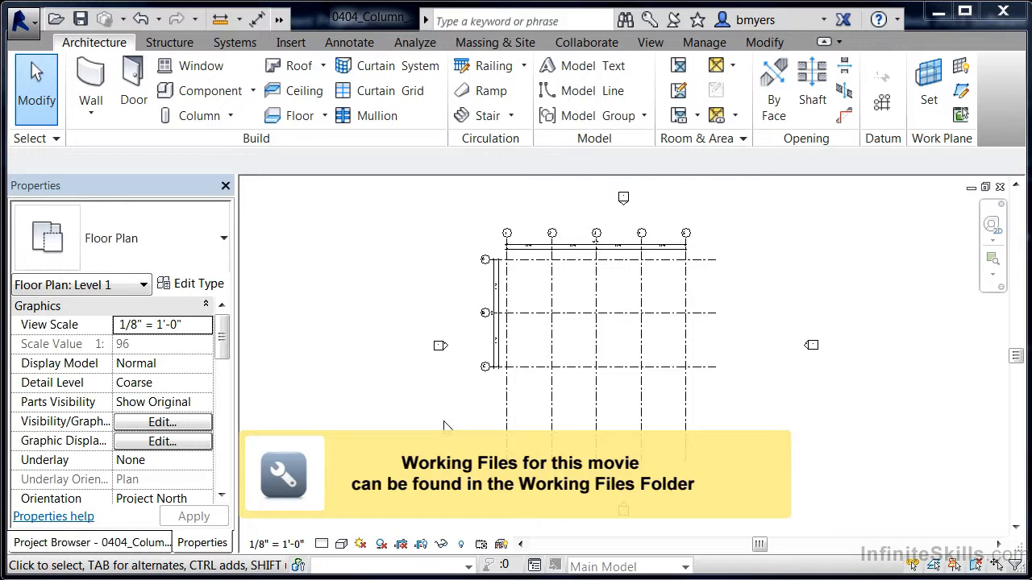
# Step: Start an architectural column and choose the 12" Diameter type of the Round Column family
pyautogui.click(129, 542)
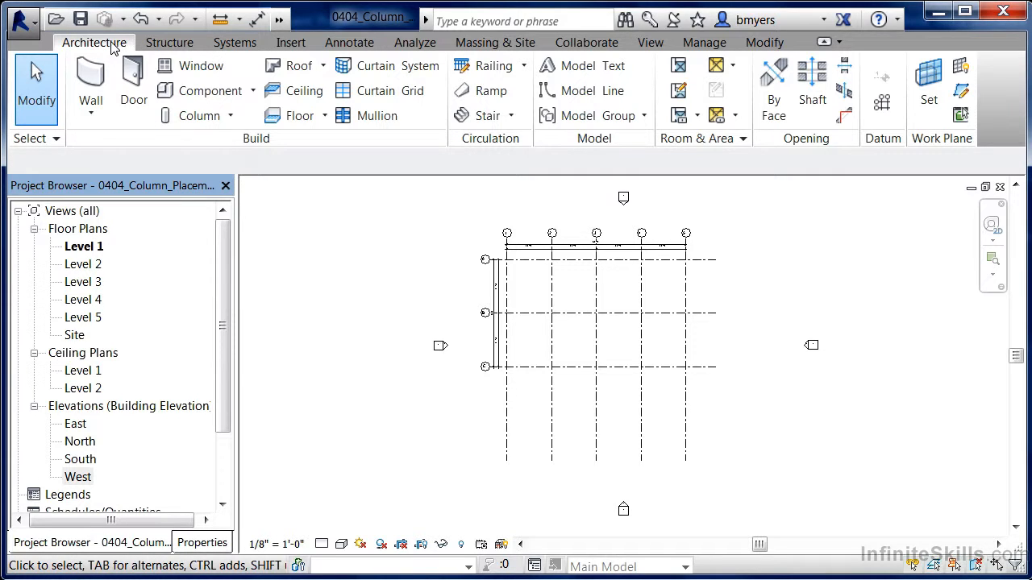
pyautogui.click(229, 118)
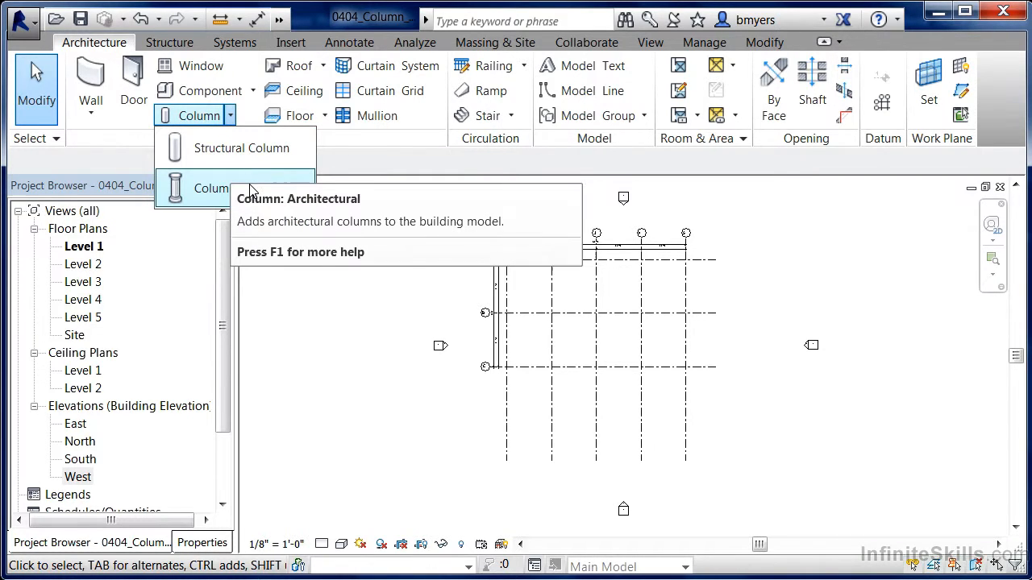
pyautogui.click(212, 189)
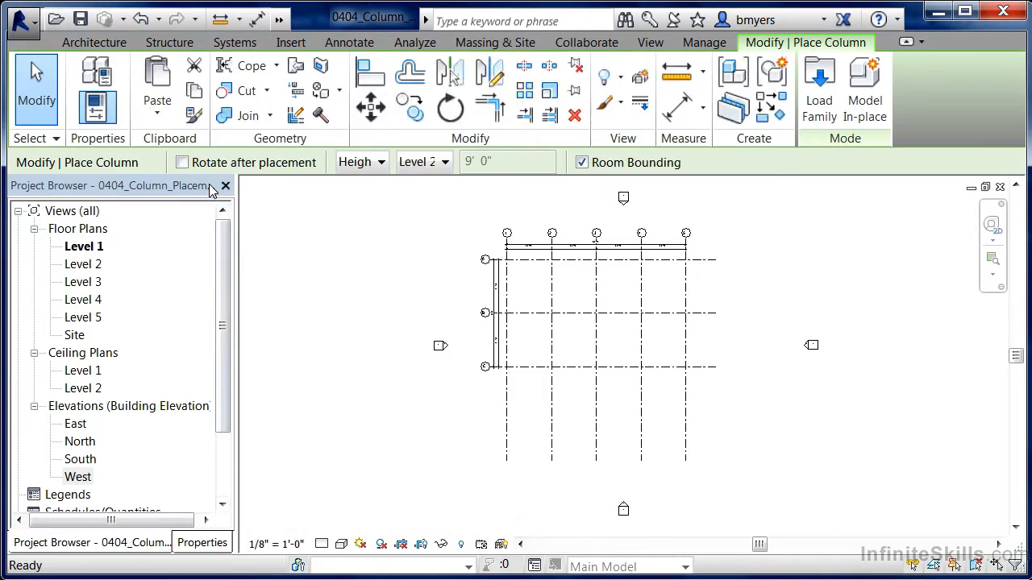
pyautogui.click(203, 543)
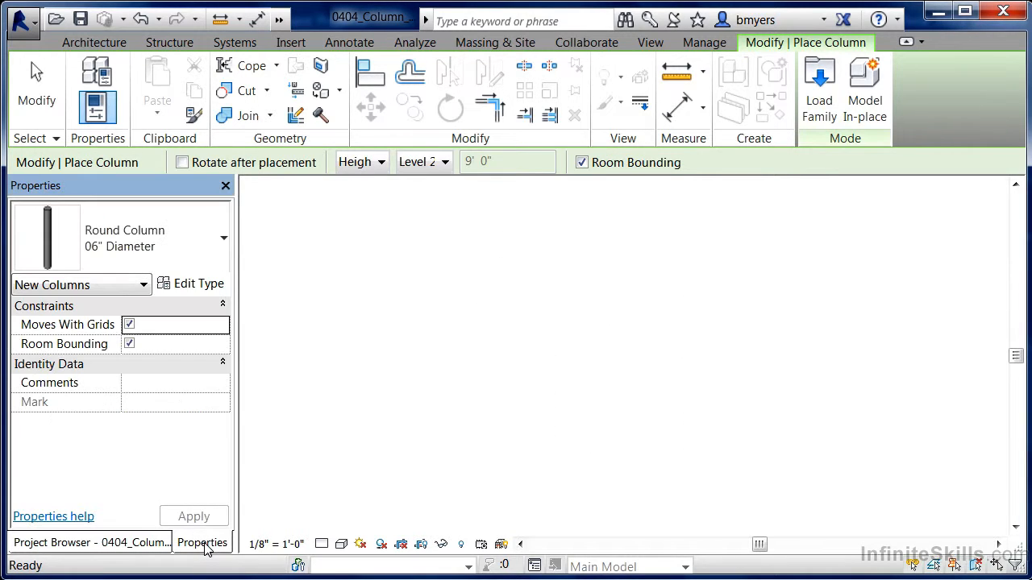
pyautogui.click(186, 248)
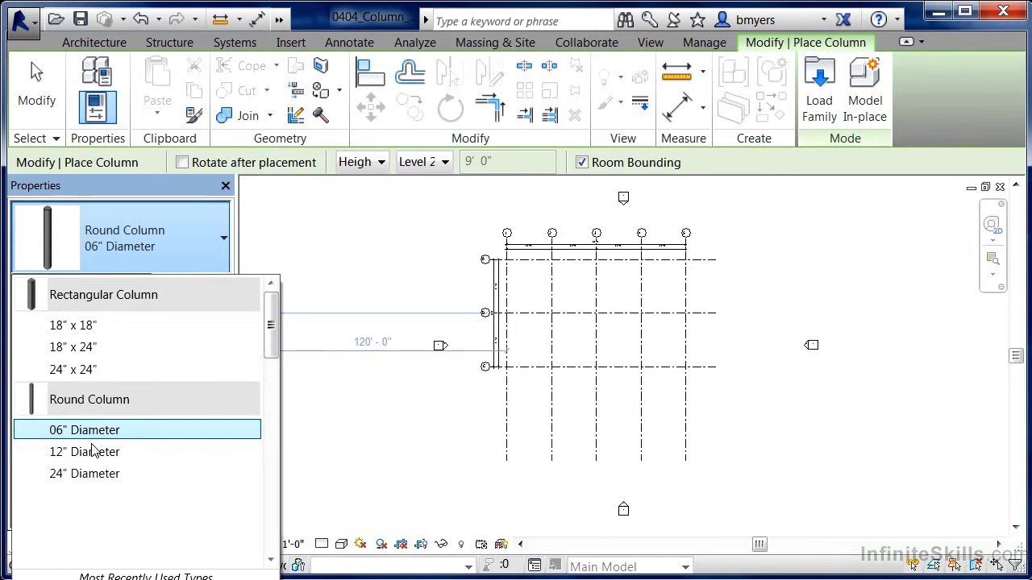
pyautogui.moveTo(87, 460)
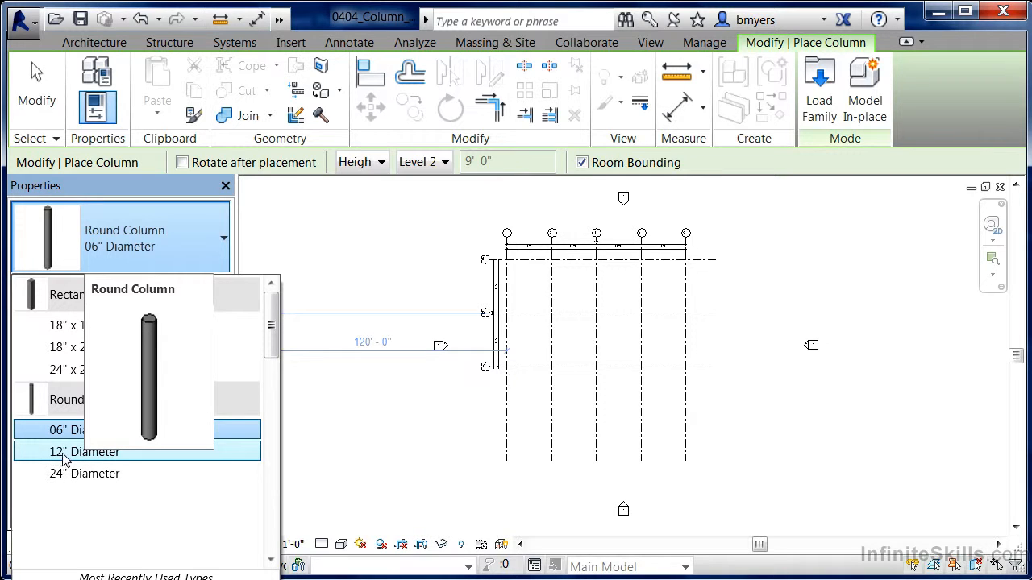
pyautogui.click(71, 455)
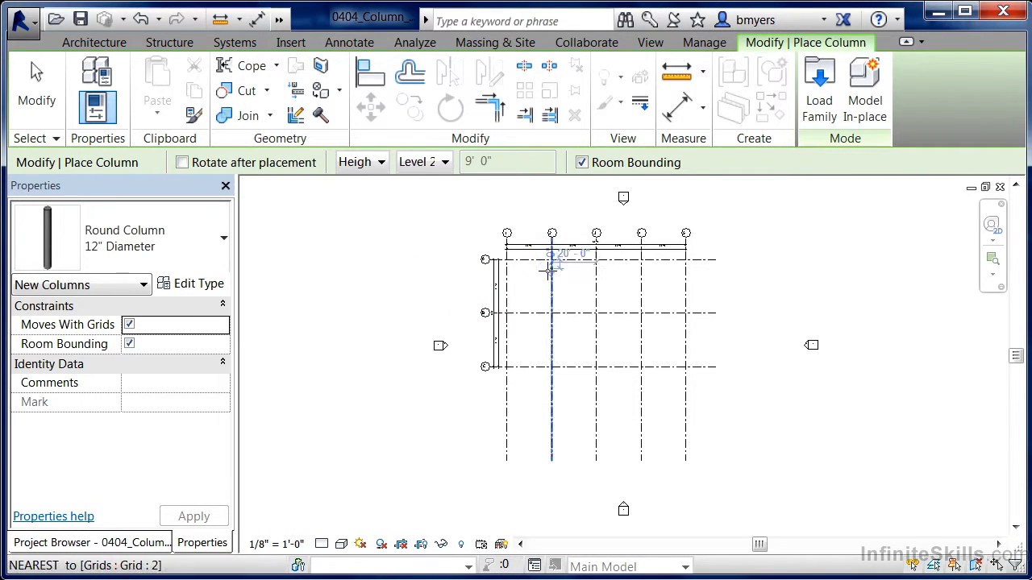
# Step: Review the Depth, Height and Unconnected placement options, keeping the new columns defined by height up to Level 2
pyautogui.scroll(1, 549, 266)
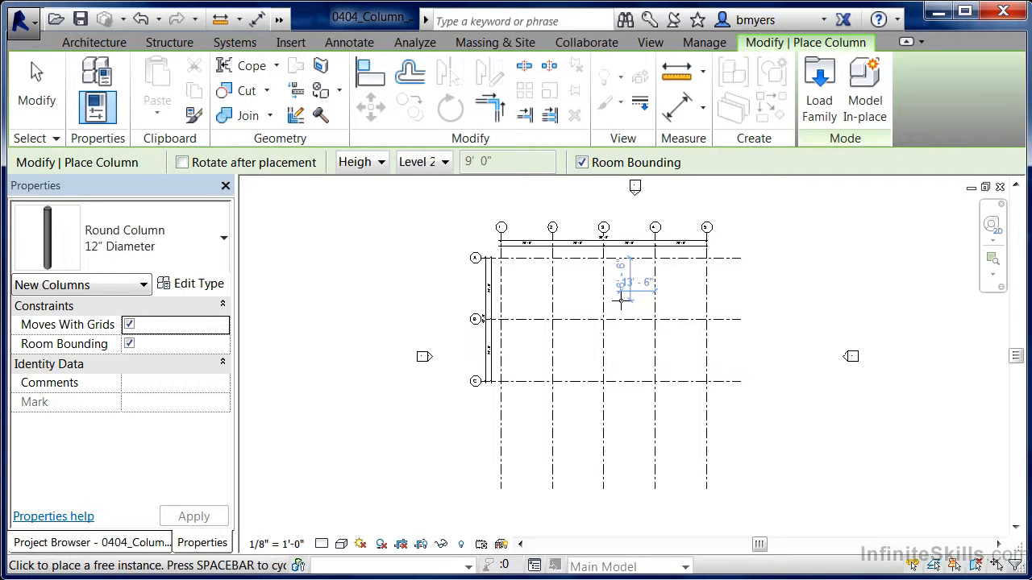
pyautogui.scroll(2, 630, 279)
pyautogui.scroll(2, 630, 280)
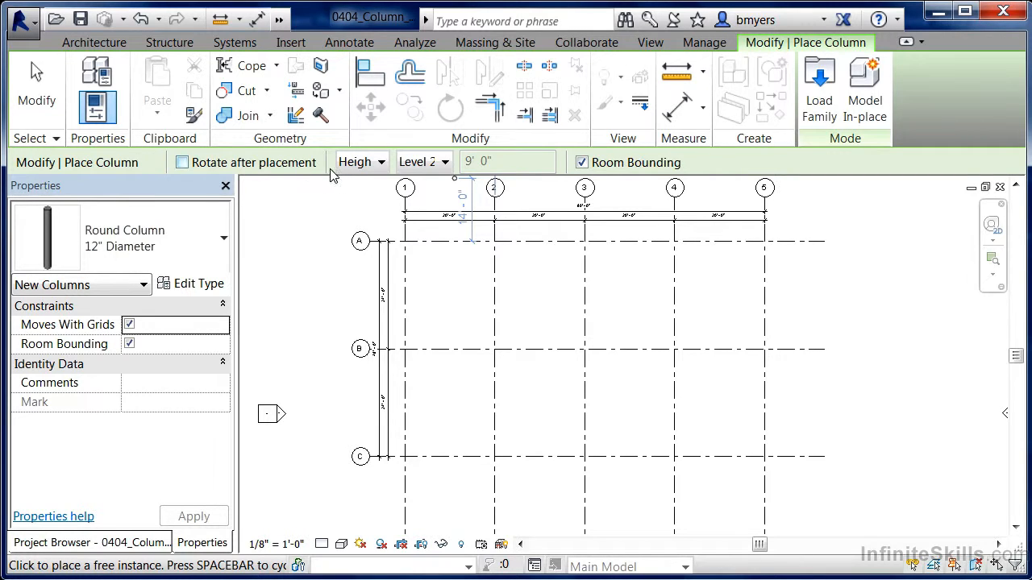
pyautogui.click(381, 164)
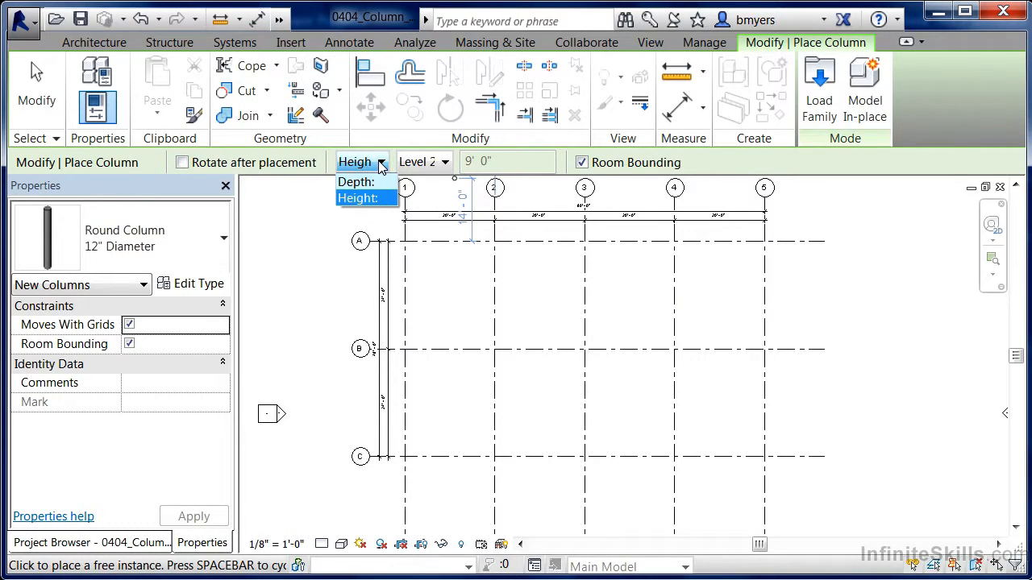
pyautogui.click(552, 163)
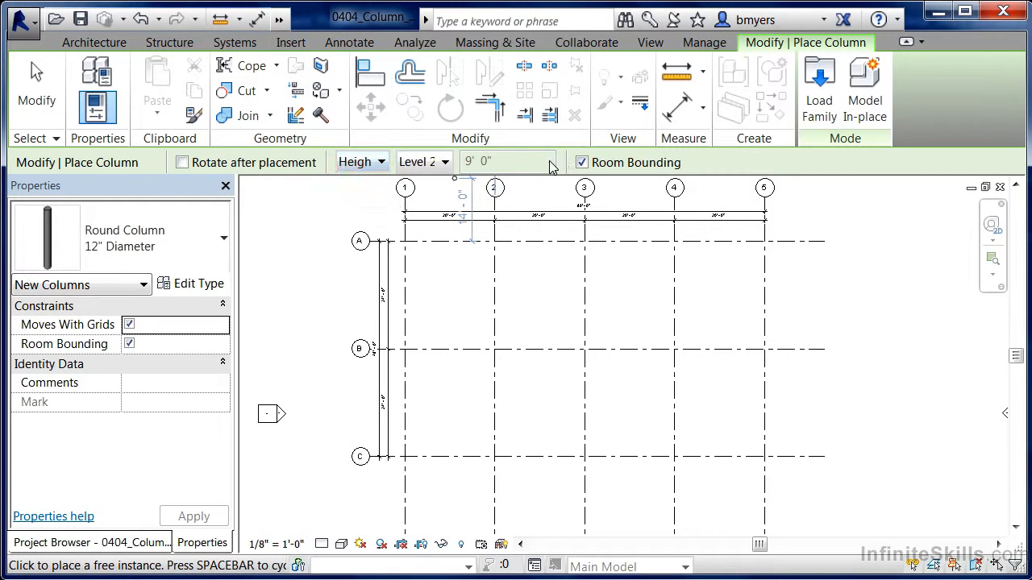
pyautogui.click(443, 162)
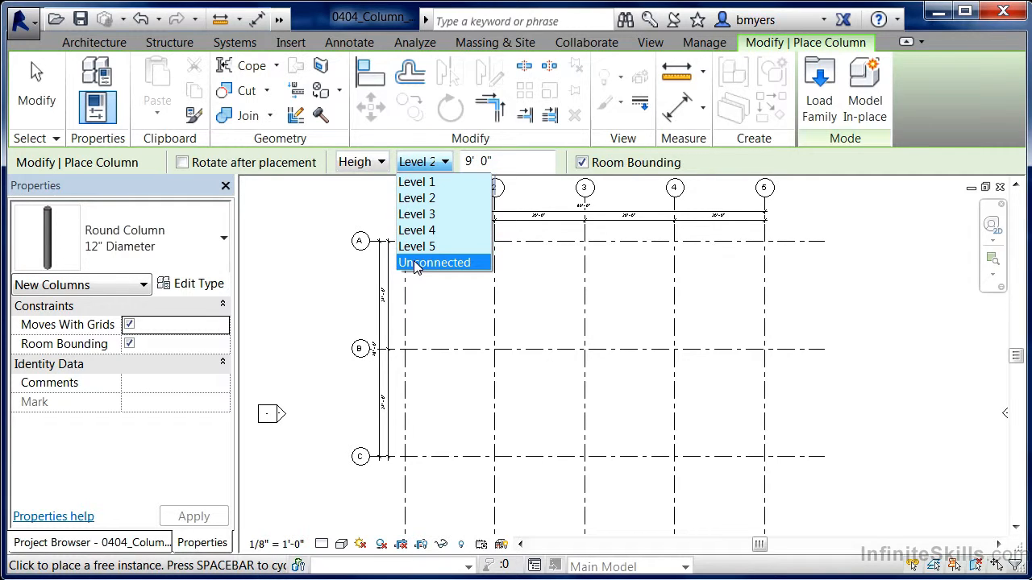
pyautogui.click(436, 202)
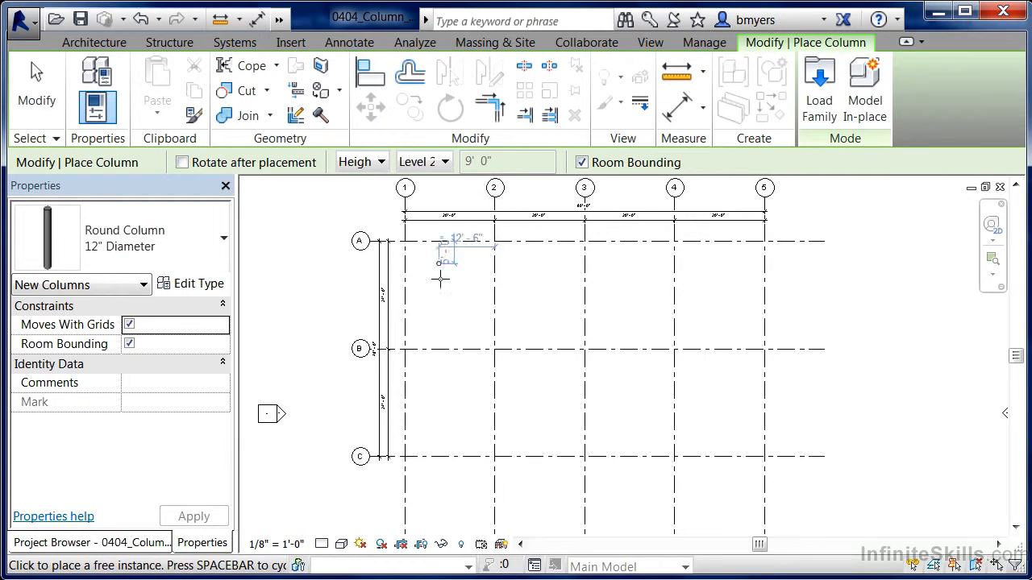
# Step: Place 12" round columns at the intersections of grid A with grids 1 through 5
pyautogui.scroll(1, 406, 241)
pyautogui.scroll(3, 406, 241)
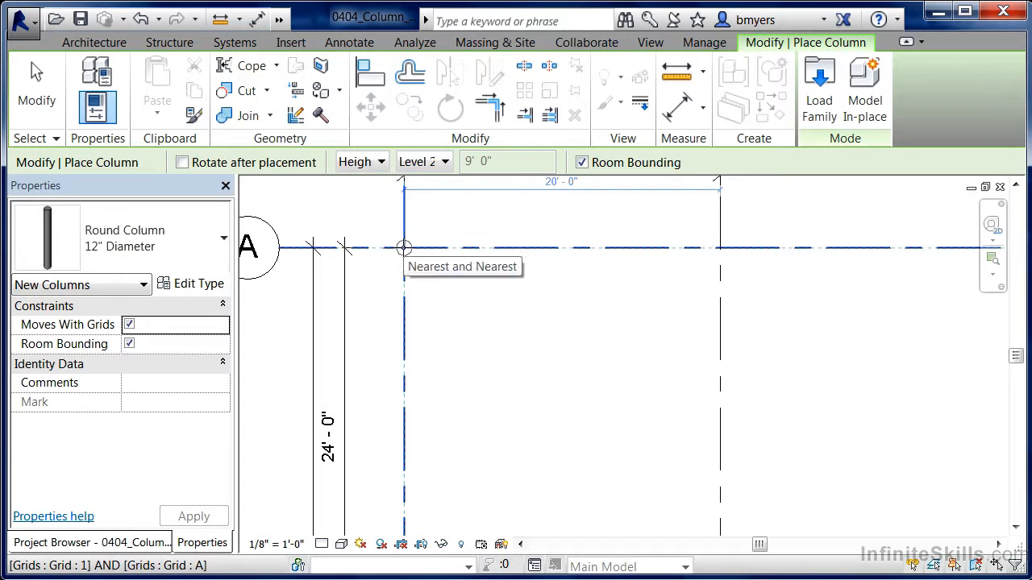
pyautogui.click(404, 249)
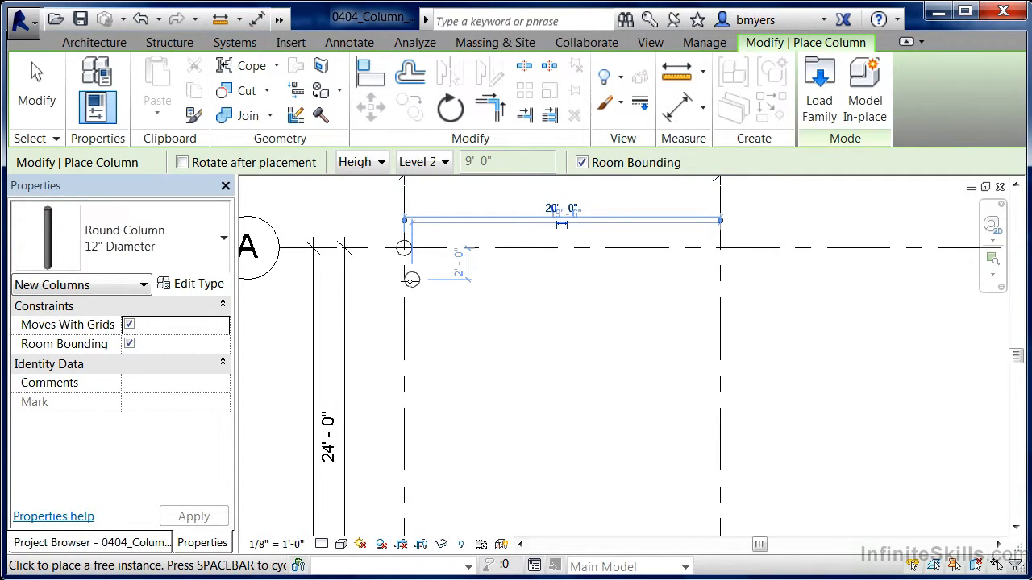
pyautogui.click(720, 249)
pyautogui.scroll(-3, 444, 290)
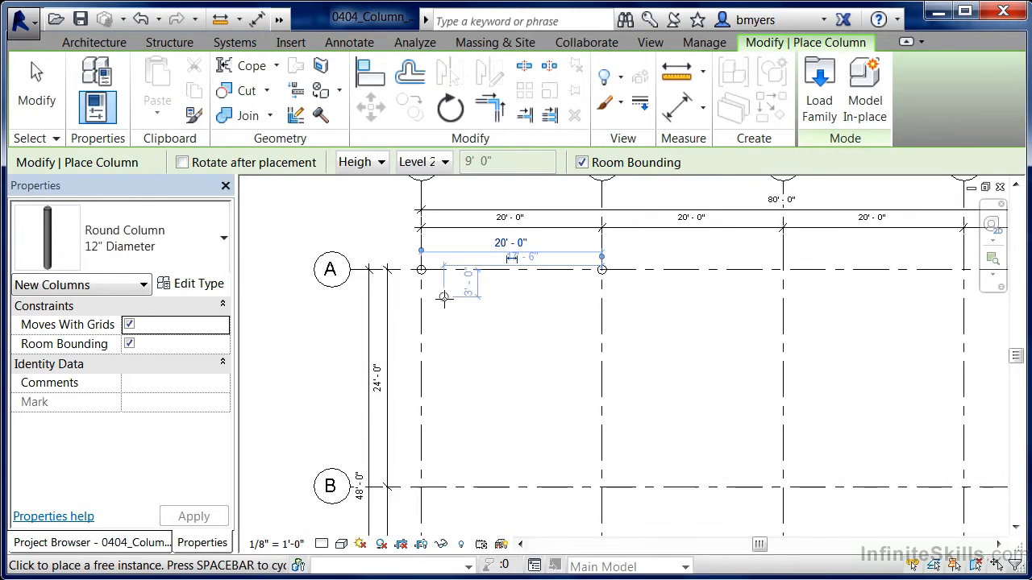
pyautogui.click(699, 276)
pyautogui.click(837, 276)
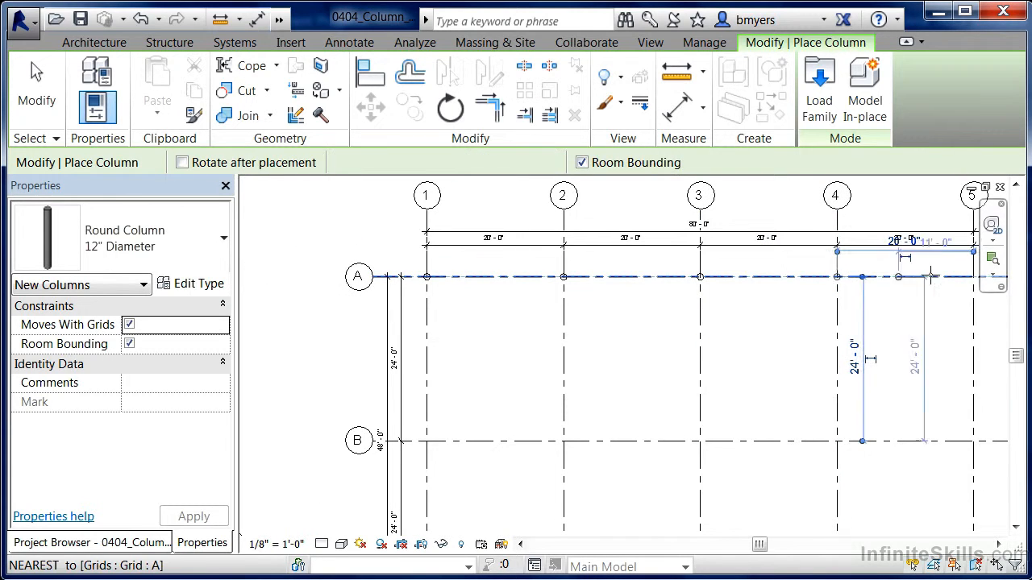
pyautogui.click(974, 277)
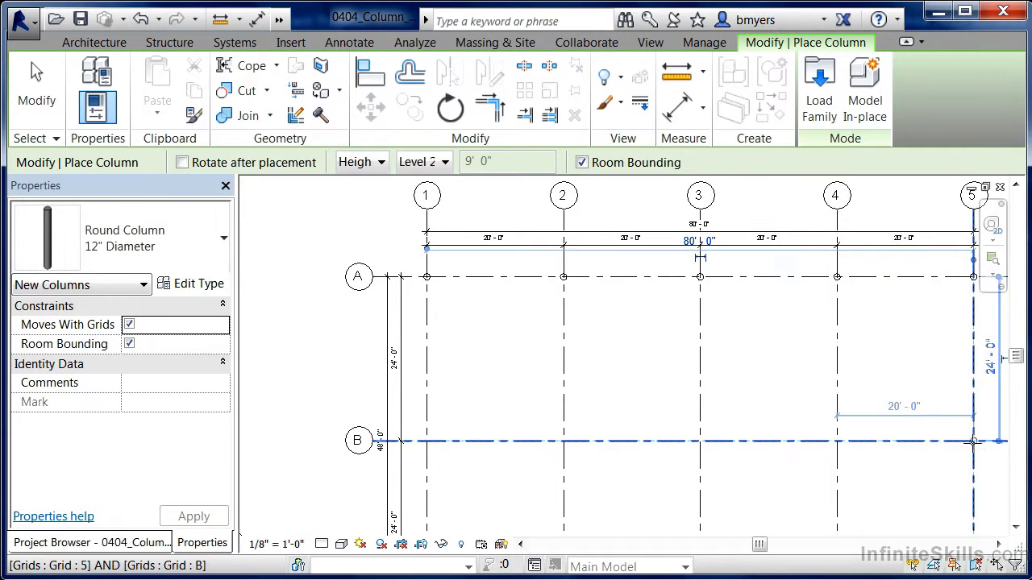
# Step: Place 12" round columns along grid B at its intersections with grids 5 through 1
pyautogui.click(837, 441)
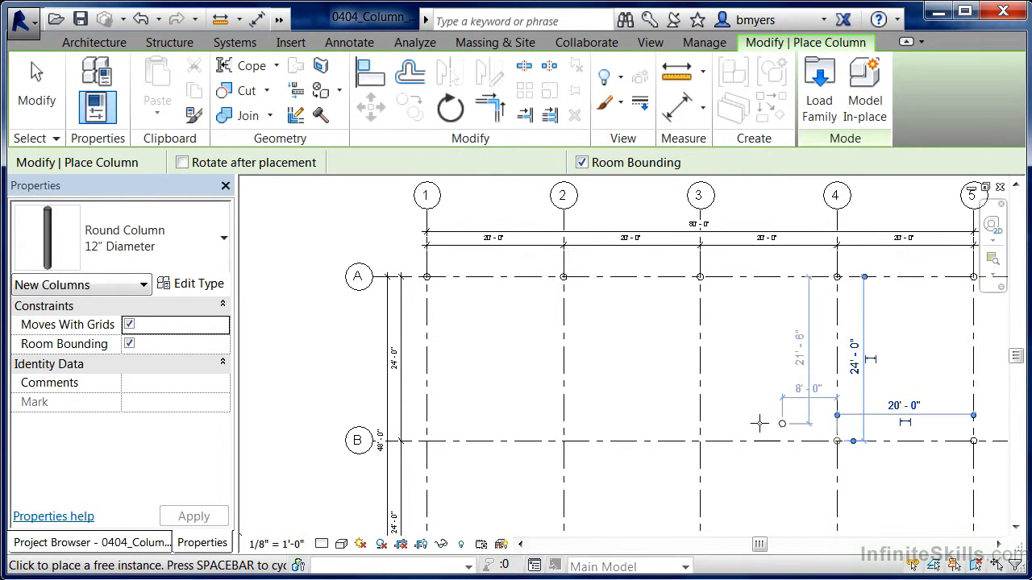
pyautogui.click(700, 441)
pyautogui.scroll(1, 544, 448)
pyautogui.click(567, 440)
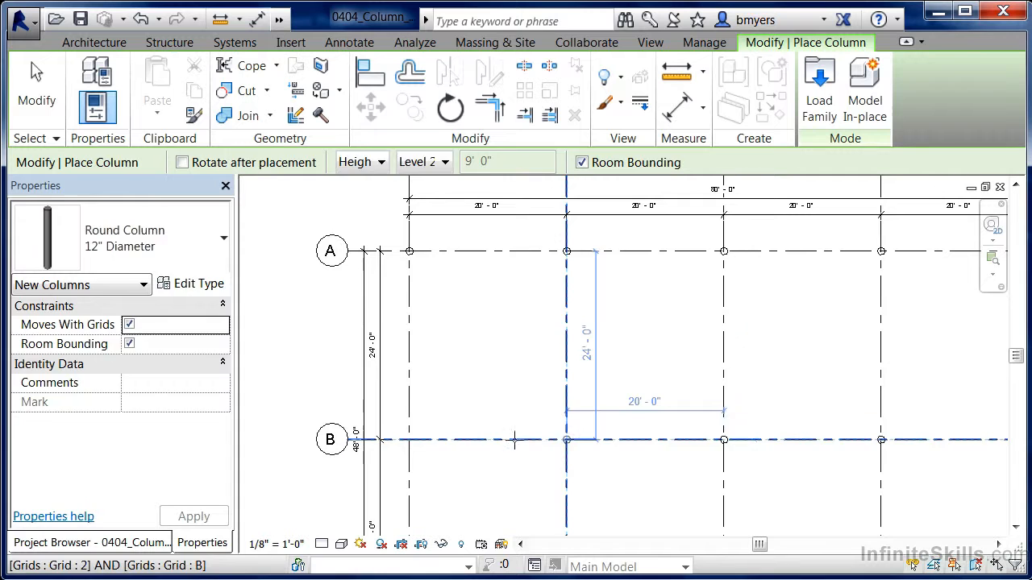
pyautogui.click(409, 440)
# Step: Place 12" round columns along grid C at its intersections with grids 1 through 5
pyautogui.scroll(-4, 403, 439)
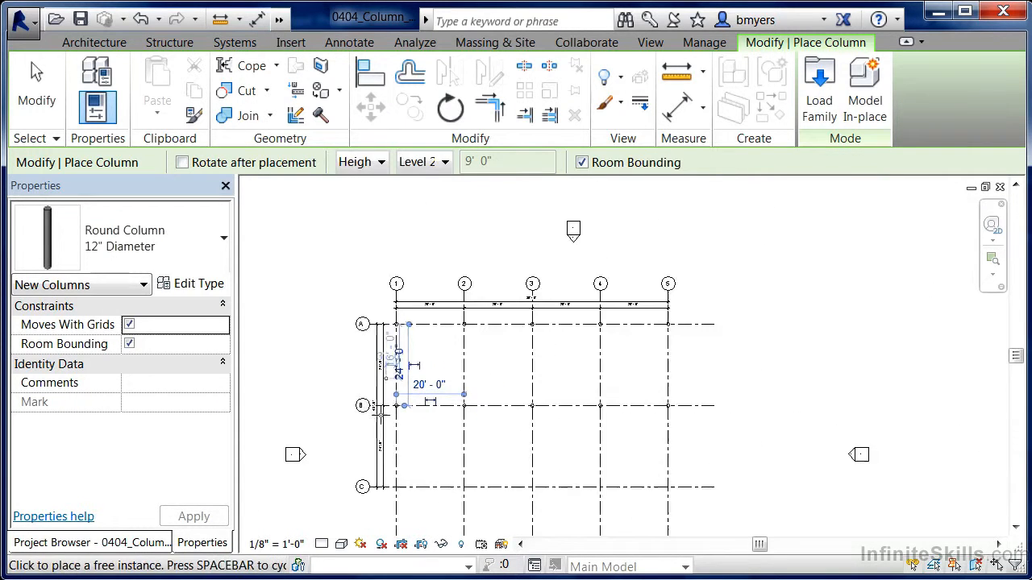
pyautogui.scroll(4, 396, 484)
pyautogui.scroll(2, 397, 489)
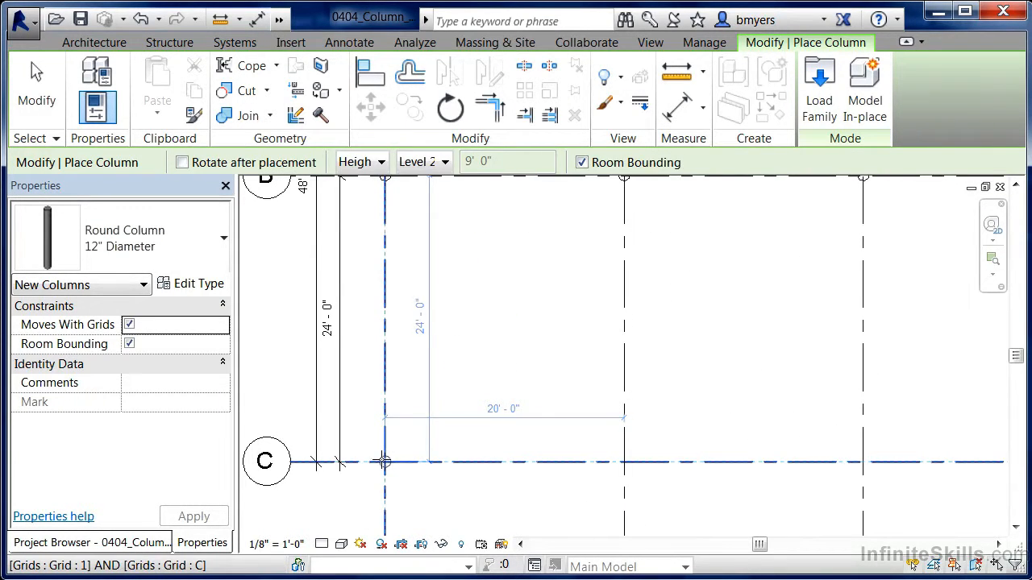
pyautogui.click(385, 462)
pyautogui.click(624, 462)
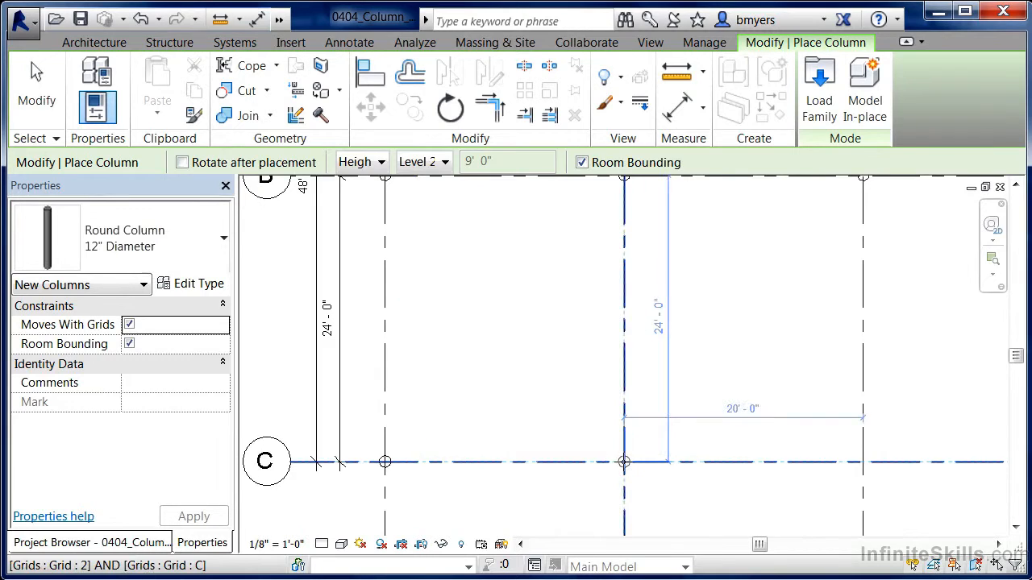
pyautogui.click(863, 466)
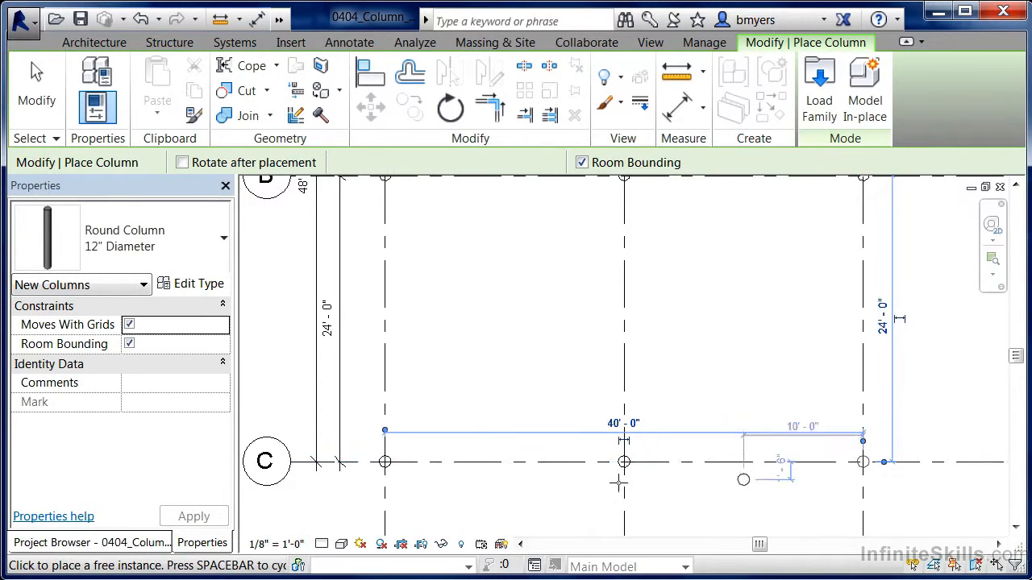
pyautogui.scroll(-3, 750, 477)
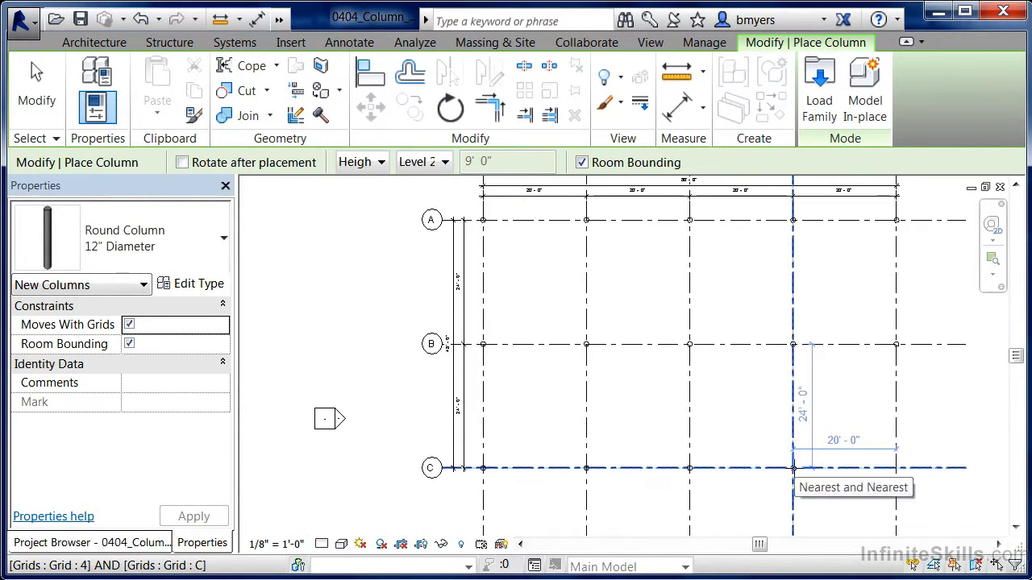
pyautogui.click(794, 467)
pyautogui.scroll(3, 898, 467)
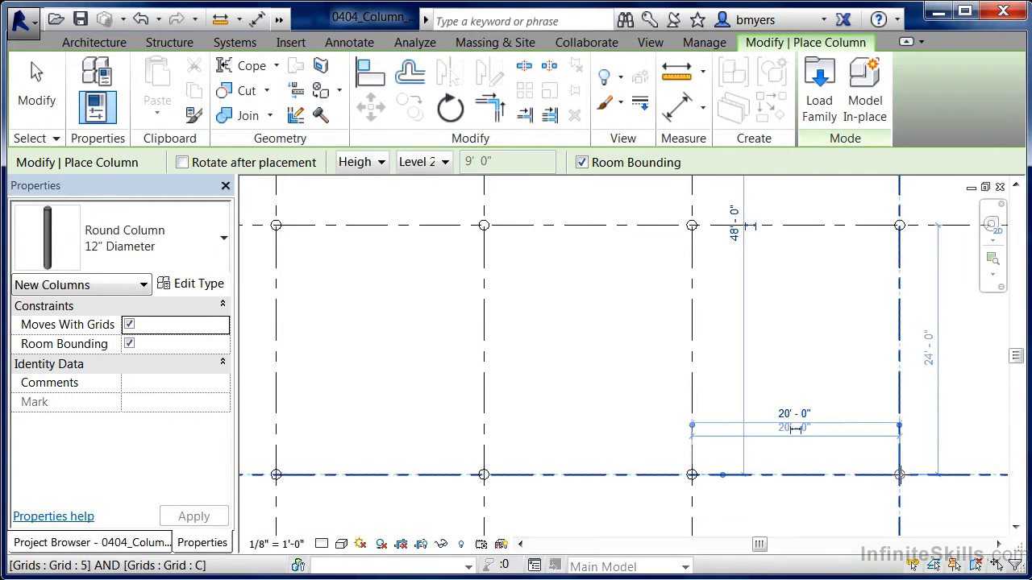
pyautogui.click(898, 468)
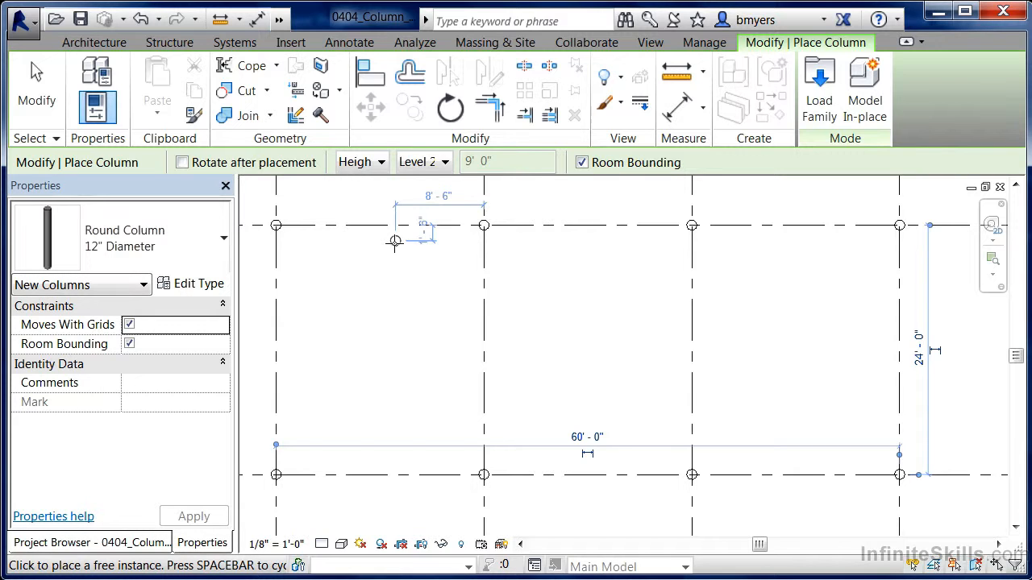
# Step: Check the placed columns in the South elevation and in the default 3D view
pyautogui.click(135, 544)
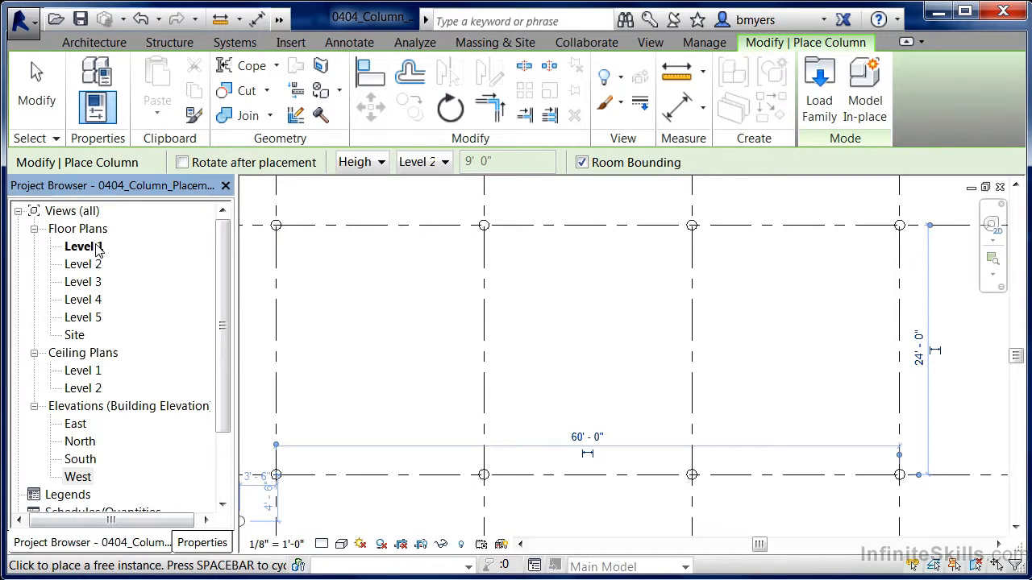
pyautogui.doubleClick(80, 459)
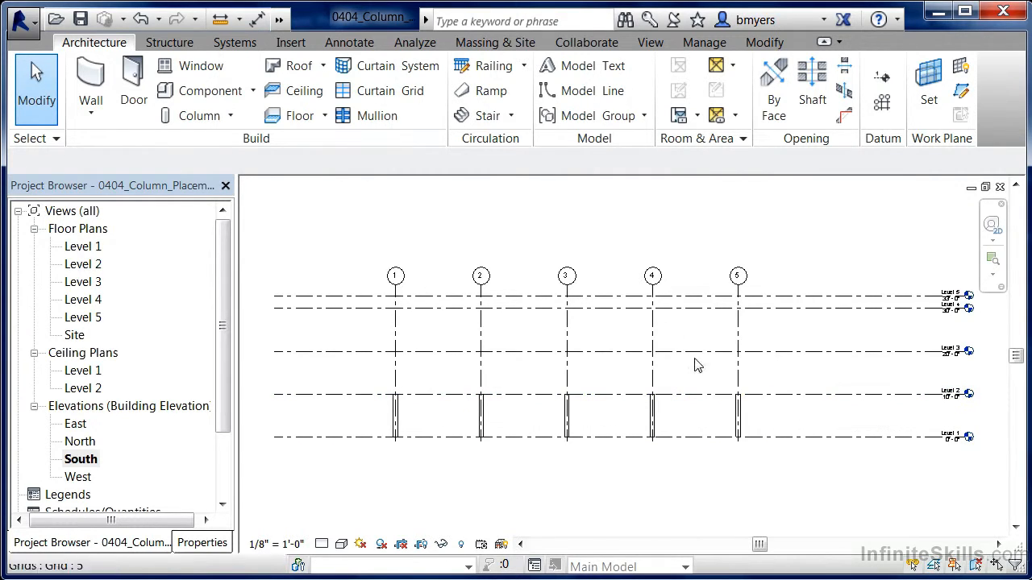
pyautogui.click(278, 21)
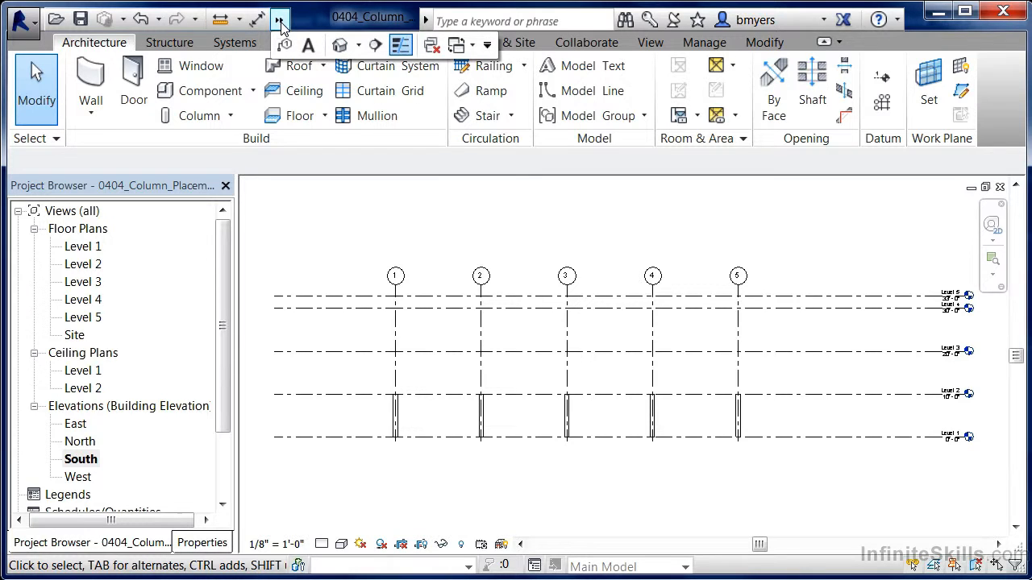
pyautogui.click(339, 46)
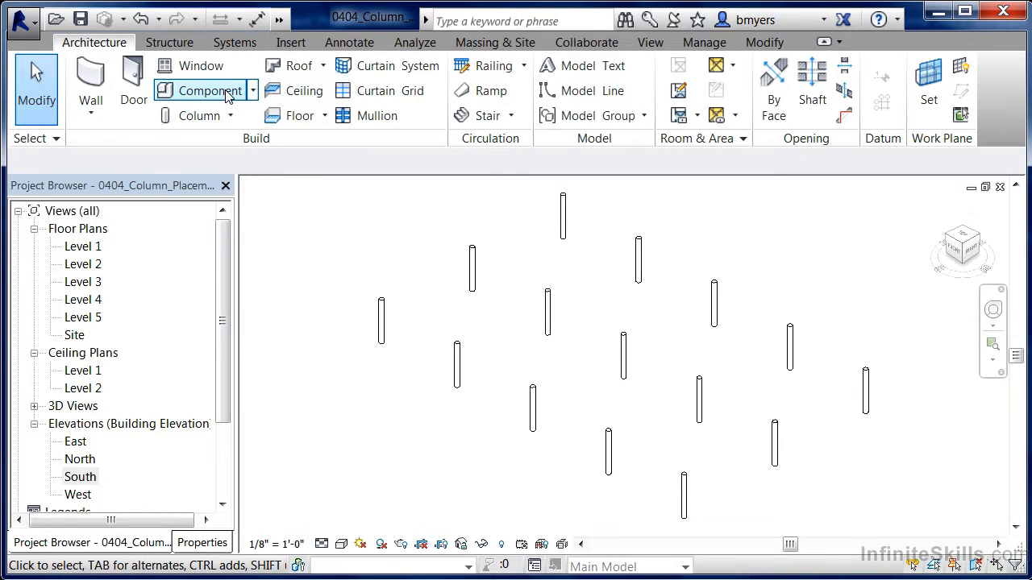
# Step: Start another architectural column from the 3D view and open the list of column types to review
pyautogui.click(230, 115)
pyautogui.click(239, 187)
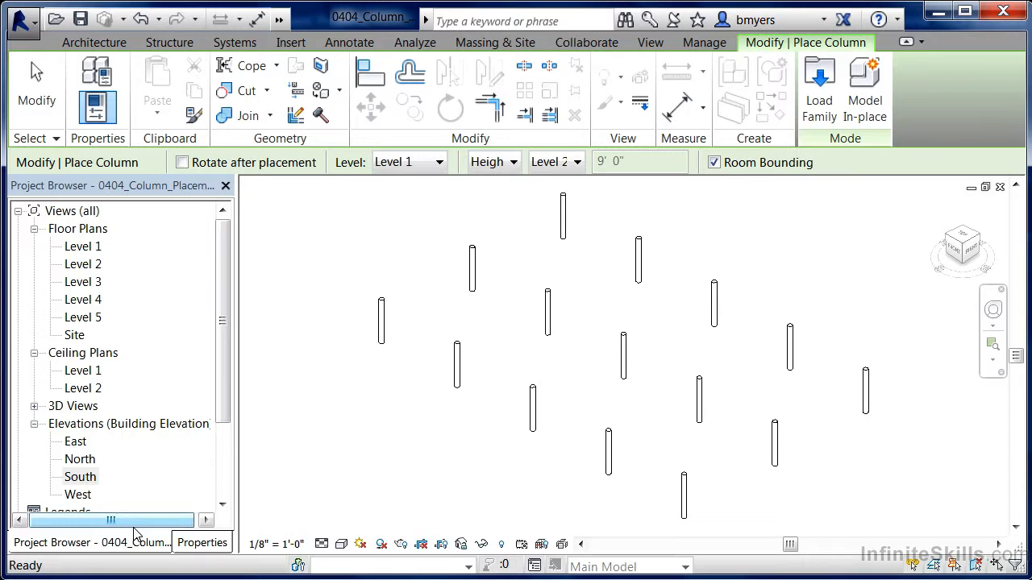
pyautogui.click(194, 542)
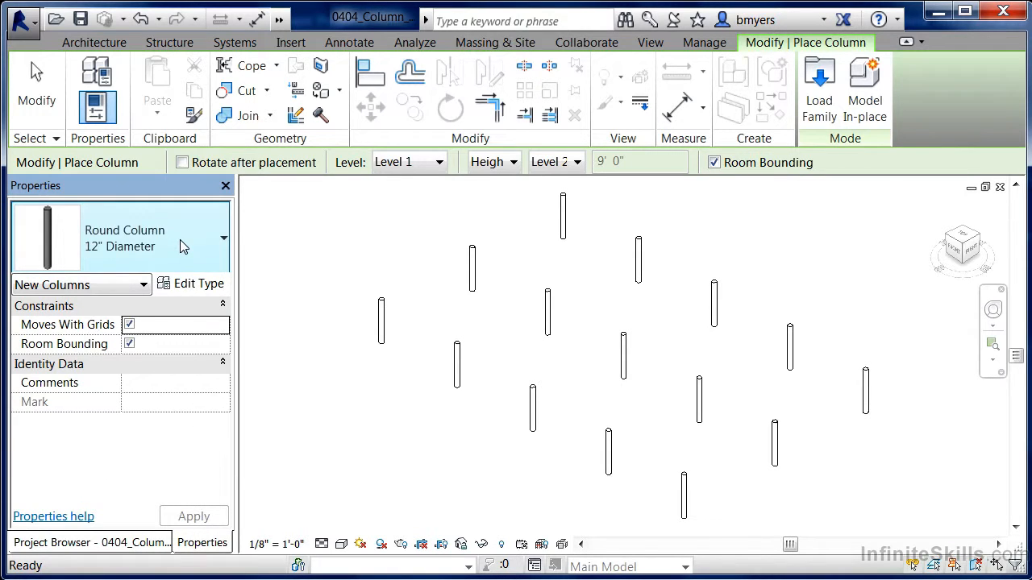
pyautogui.click(179, 240)
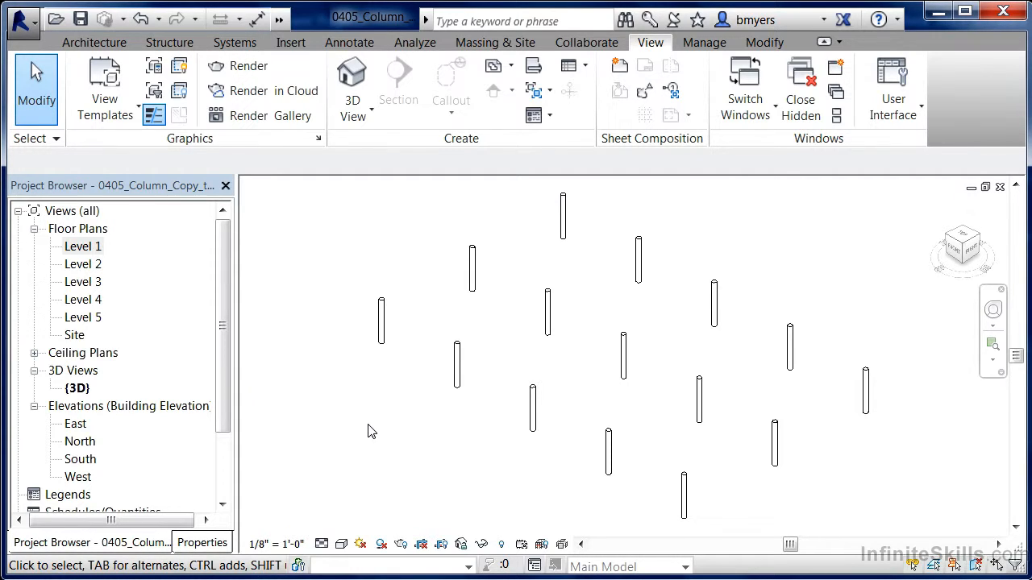
# Step: Check the columns against the levels in the South elevation, and return to the Level 1 floor plan
pyautogui.doubleClick(86, 461)
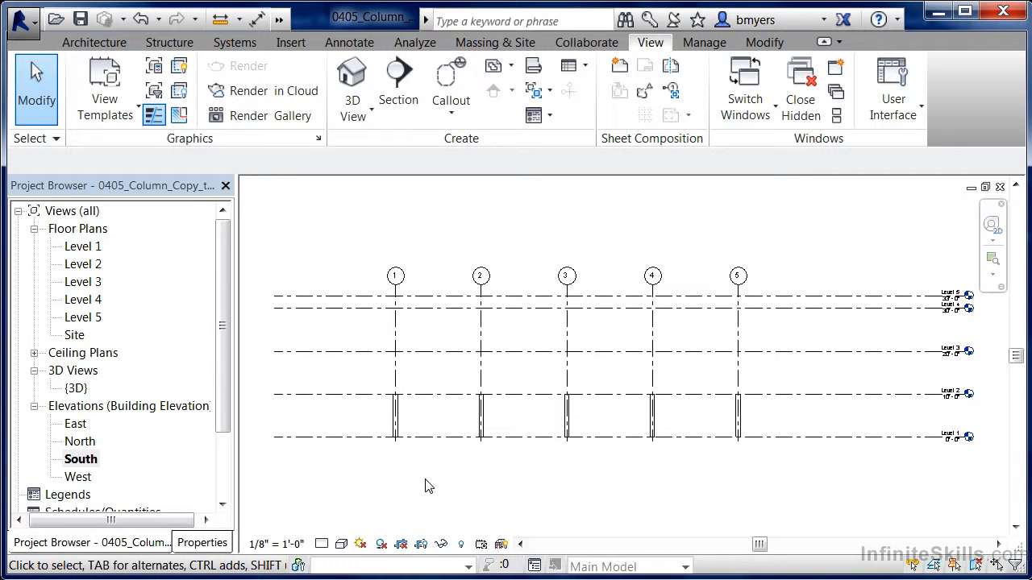
pyautogui.doubleClick(90, 248)
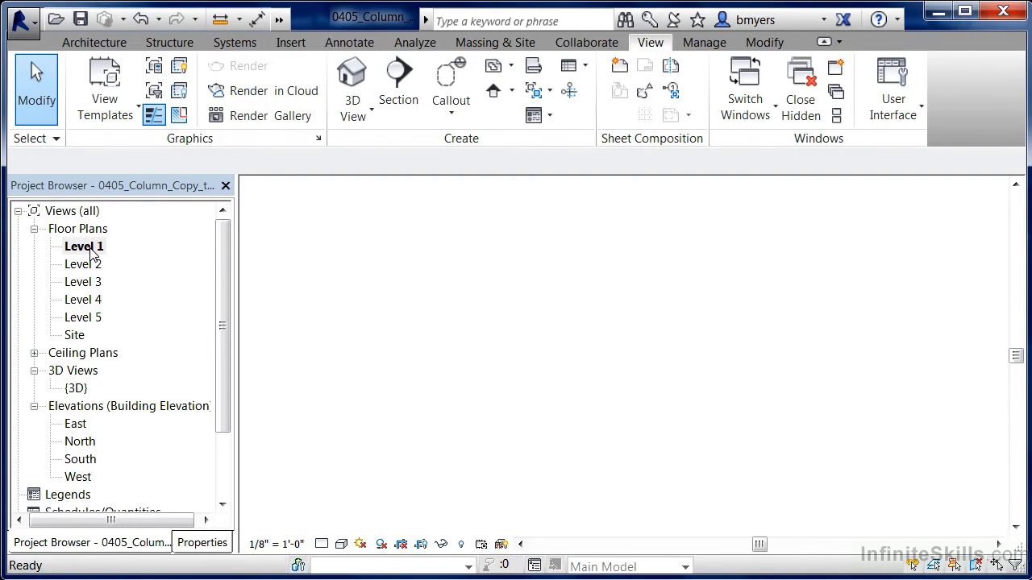
pyautogui.scroll(3, 611, 276)
pyautogui.scroll(2, 617, 312)
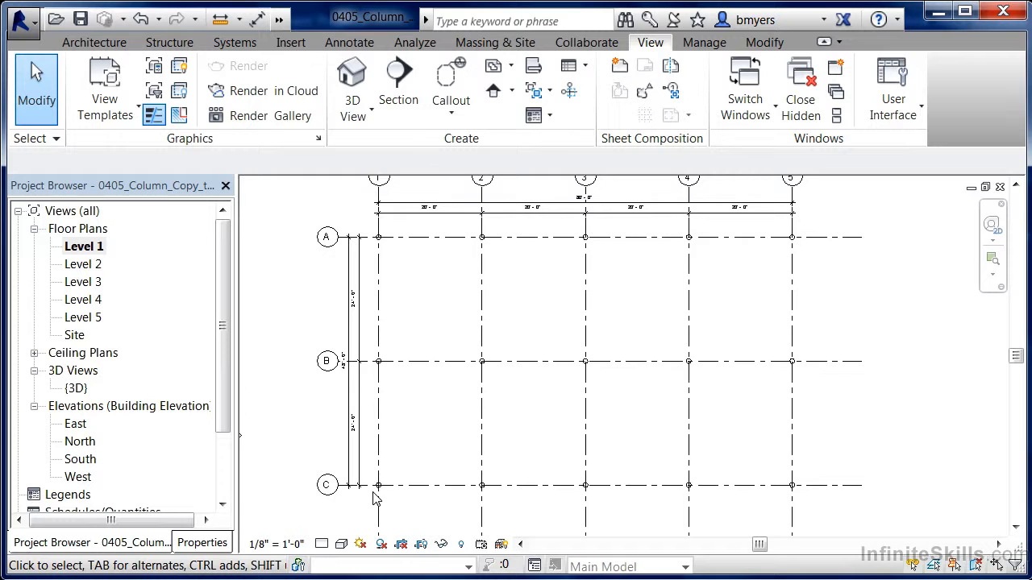
# Step: Select all the columns in the Level 1 plan, filtered to Columns, and copy them aligned to Level 2 and Level 3
pyautogui.moveTo(369, 492); pyautogui.dragTo(834, 230)
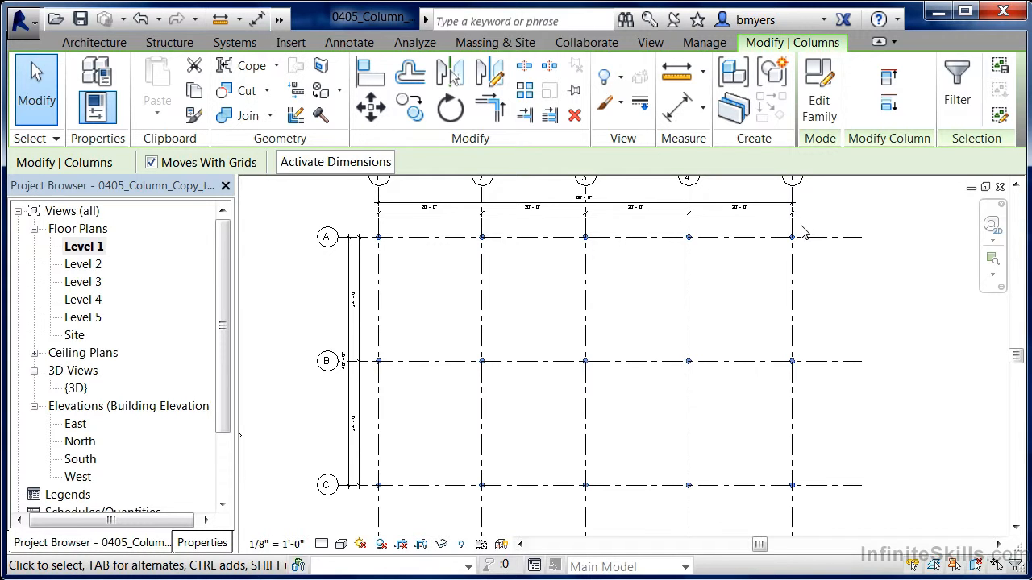
pyautogui.click(959, 95)
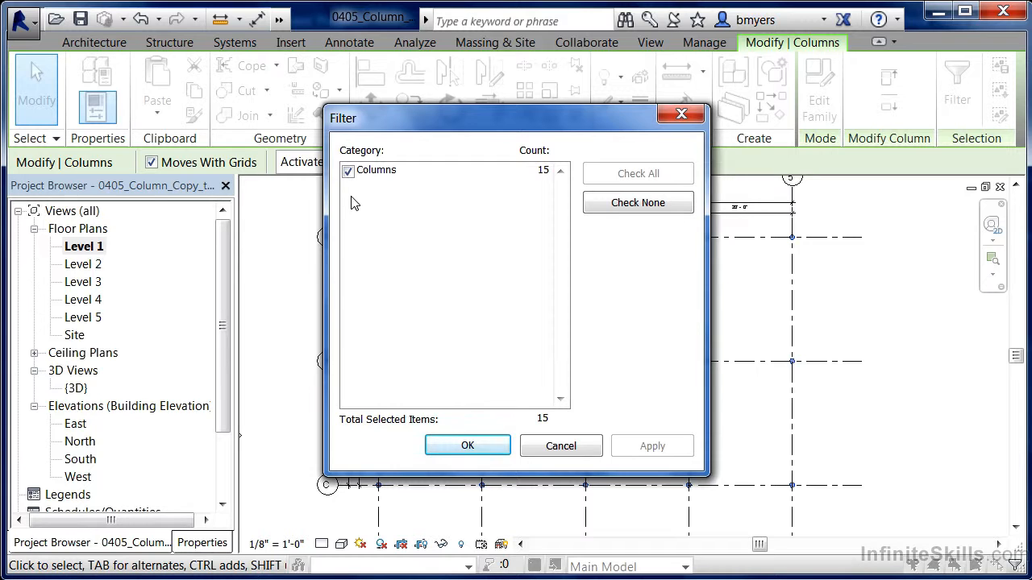
pyautogui.click(468, 446)
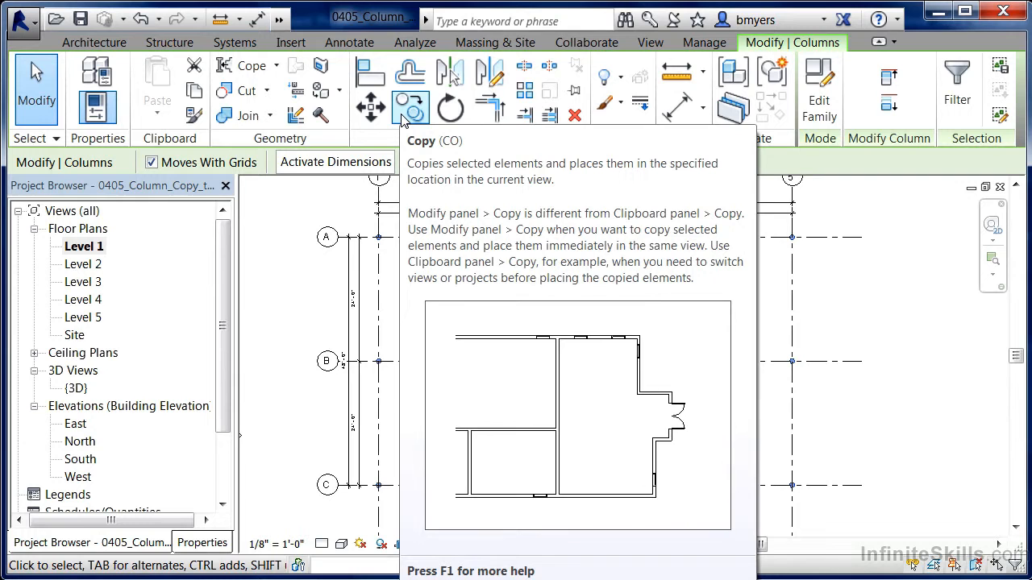
pyautogui.click(194, 92)
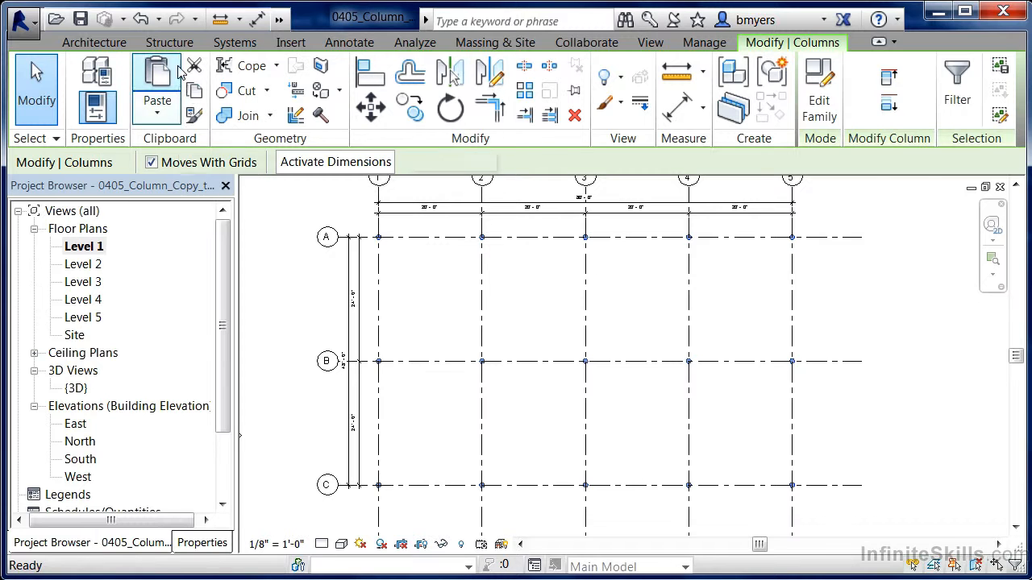
pyautogui.click(158, 115)
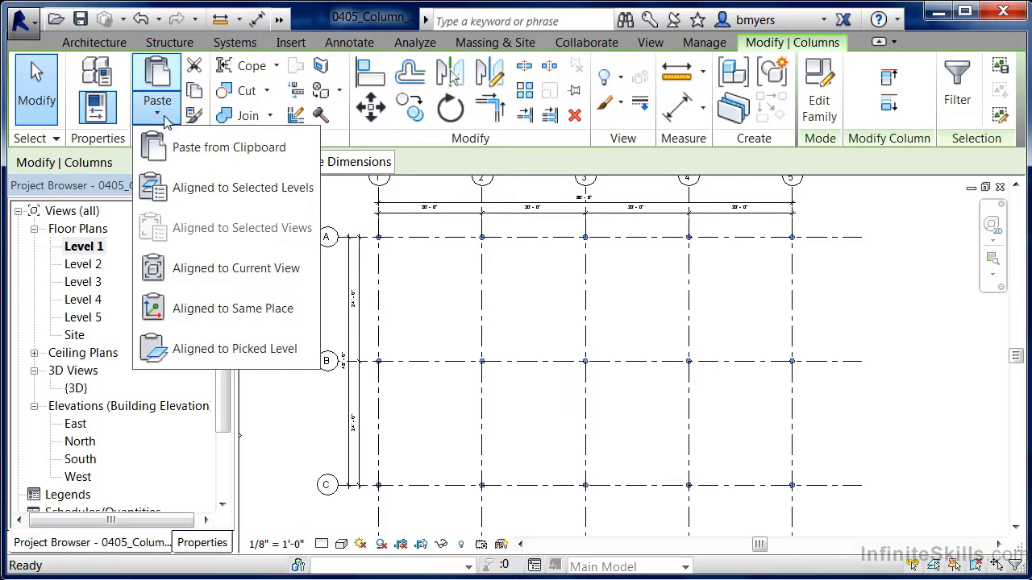
pyautogui.click(194, 187)
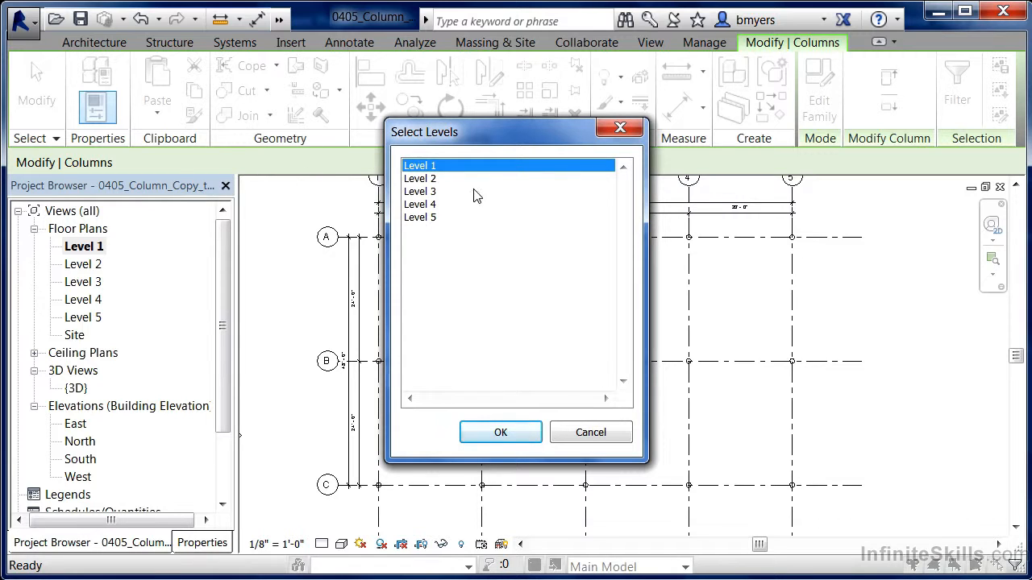
pyautogui.click(433, 182)
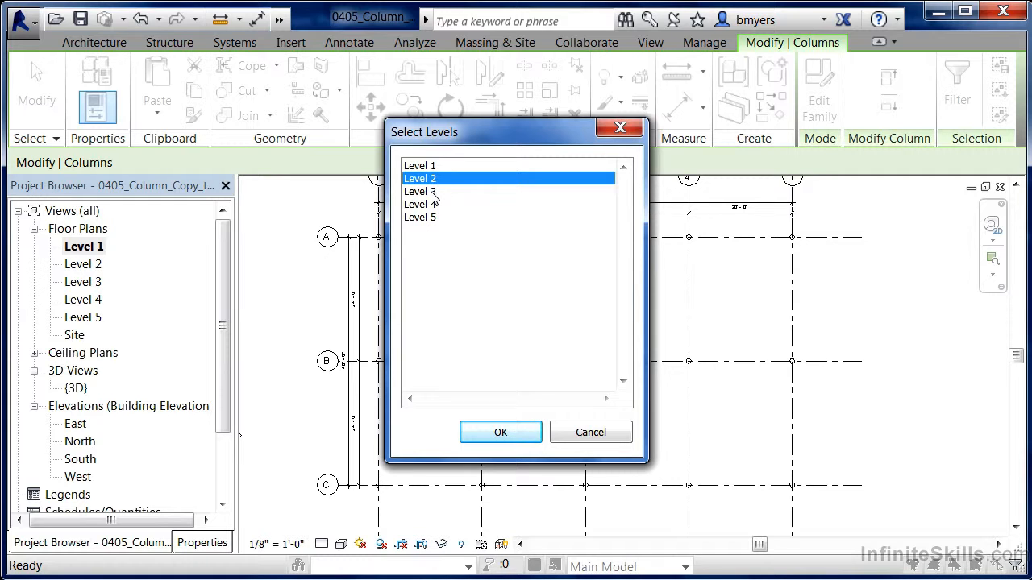
pyautogui.keyDown('ctrl'); pyautogui.click(432, 194); pyautogui.keyUp('ctrl')
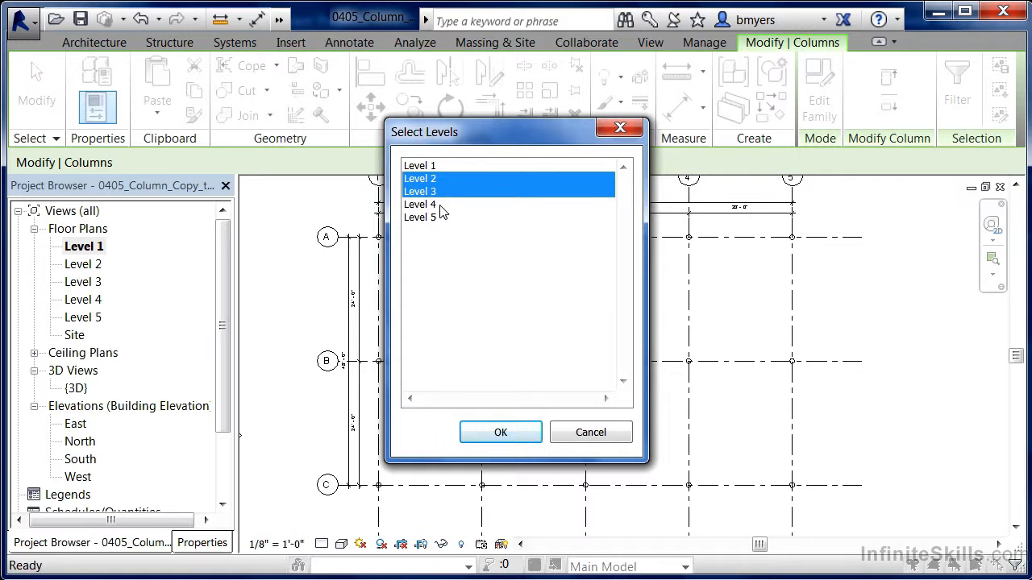
pyautogui.click(499, 434)
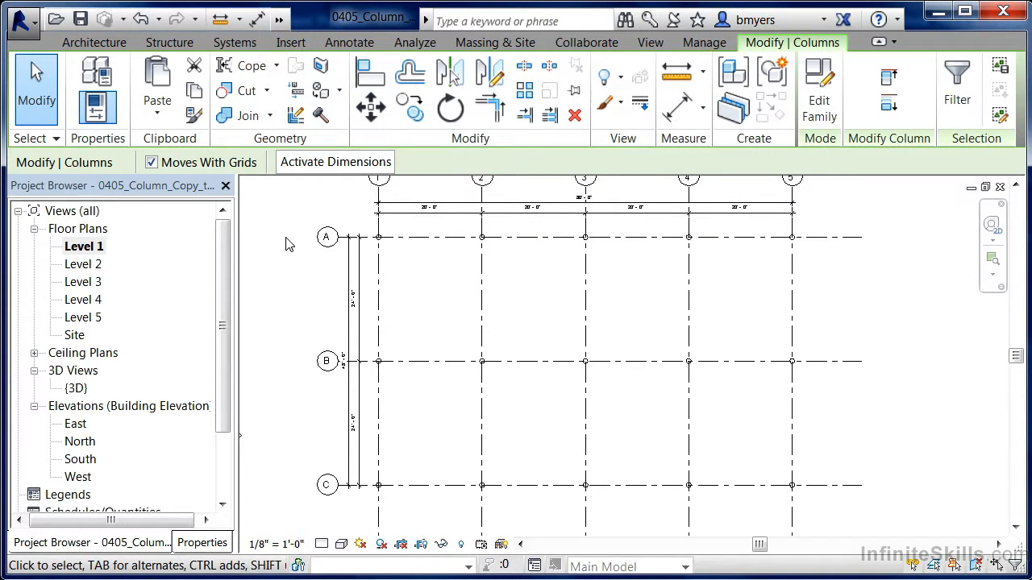
# Step: Inspect the stacked columns in the {3D} view and clear the selection
pyautogui.click(278, 19)
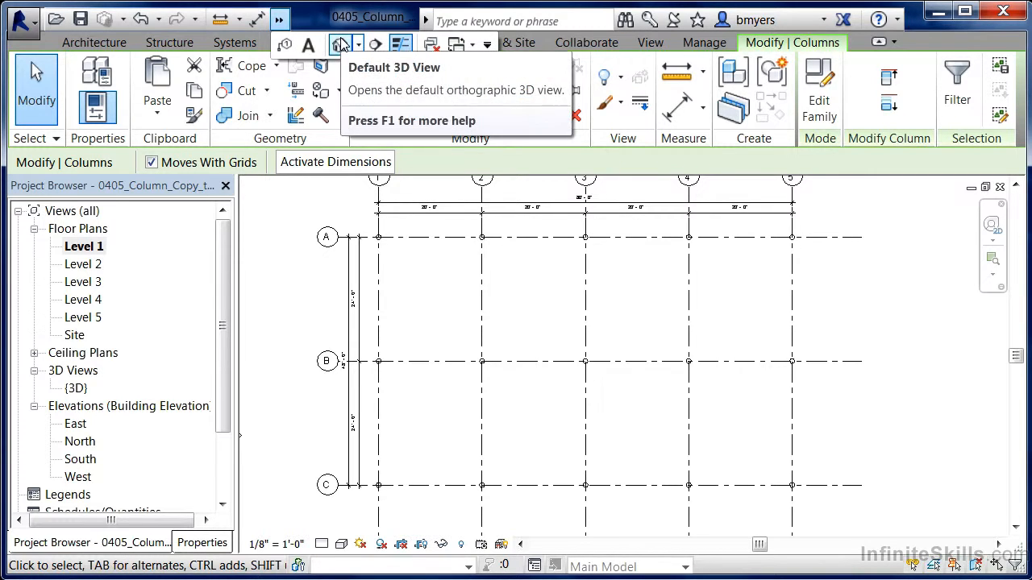
pyautogui.doubleClick(78, 390)
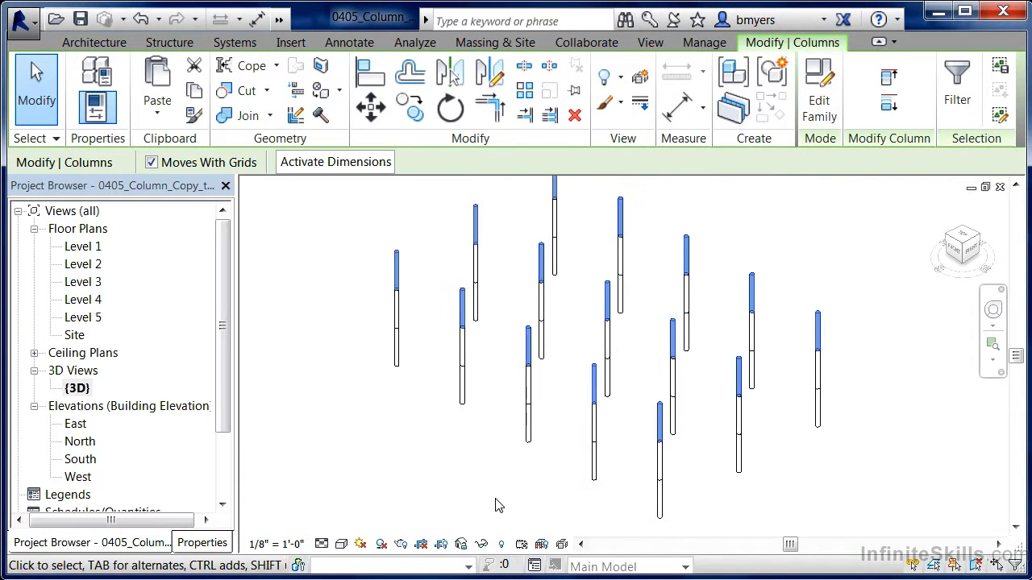
pyautogui.click(701, 501)
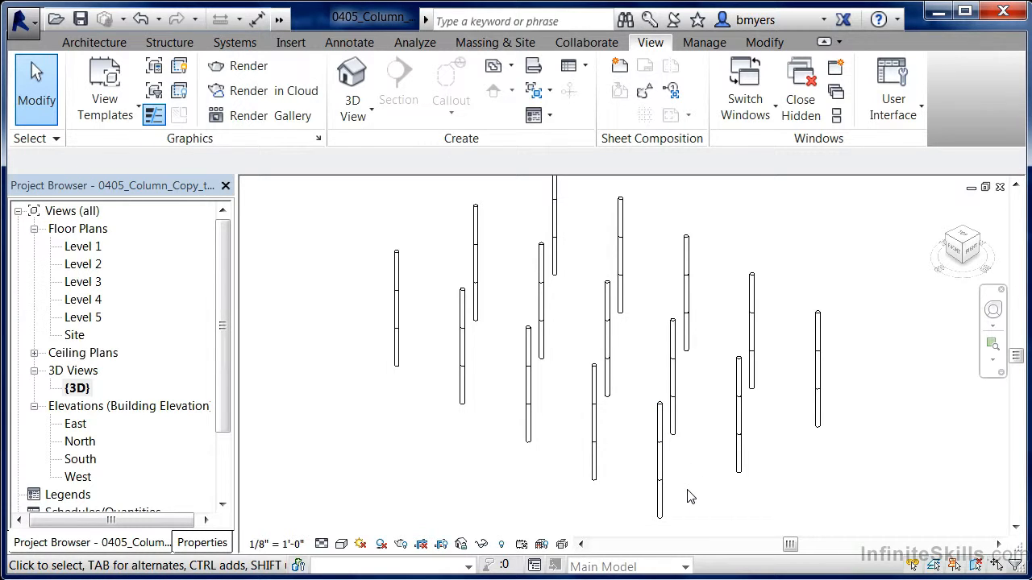
# Step: Select the uppermost segment of the front column and review the clipboard copy and aligned paste options
pyautogui.click(660, 422)
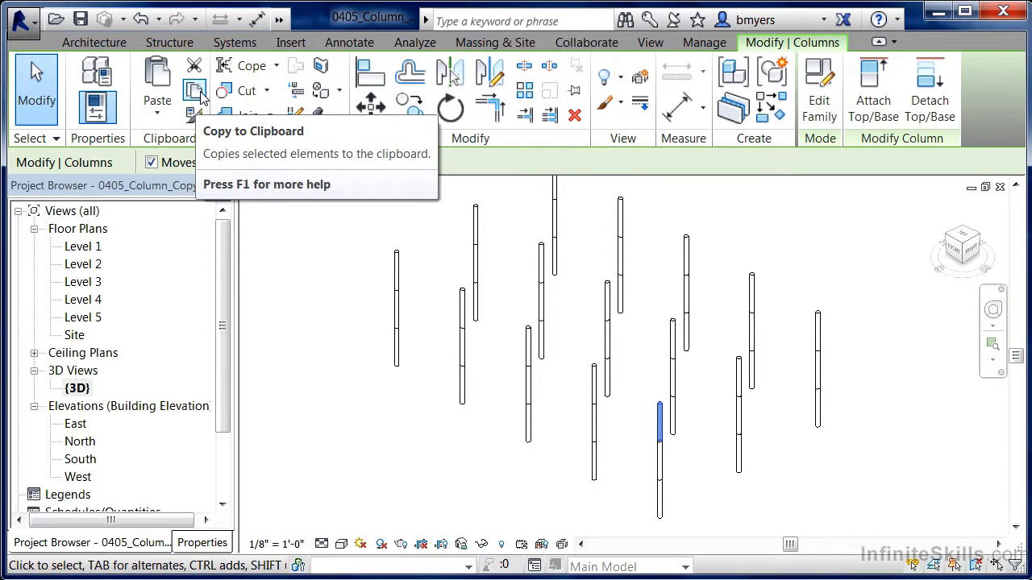
pyautogui.click(157, 117)
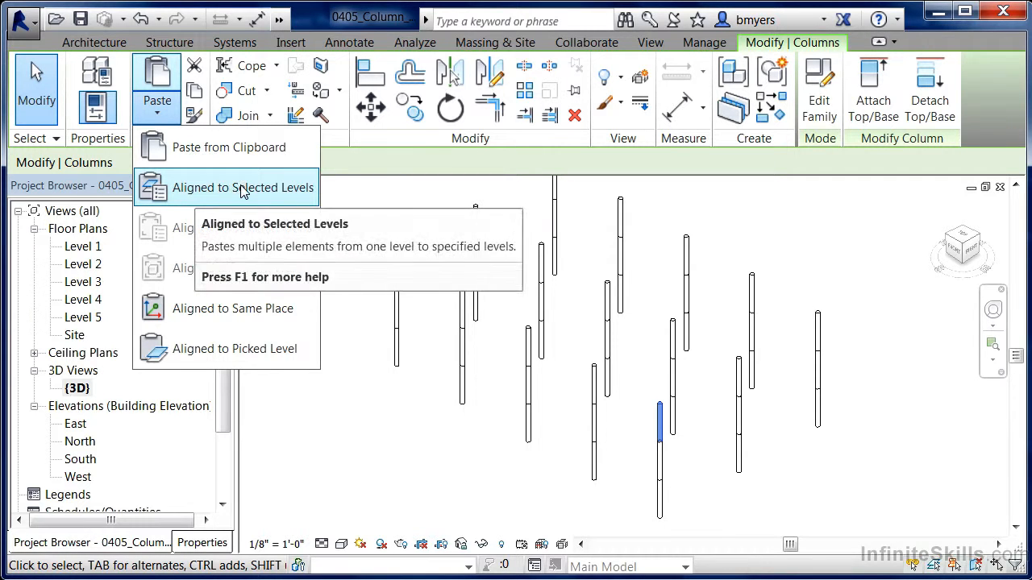
pyautogui.click(374, 168)
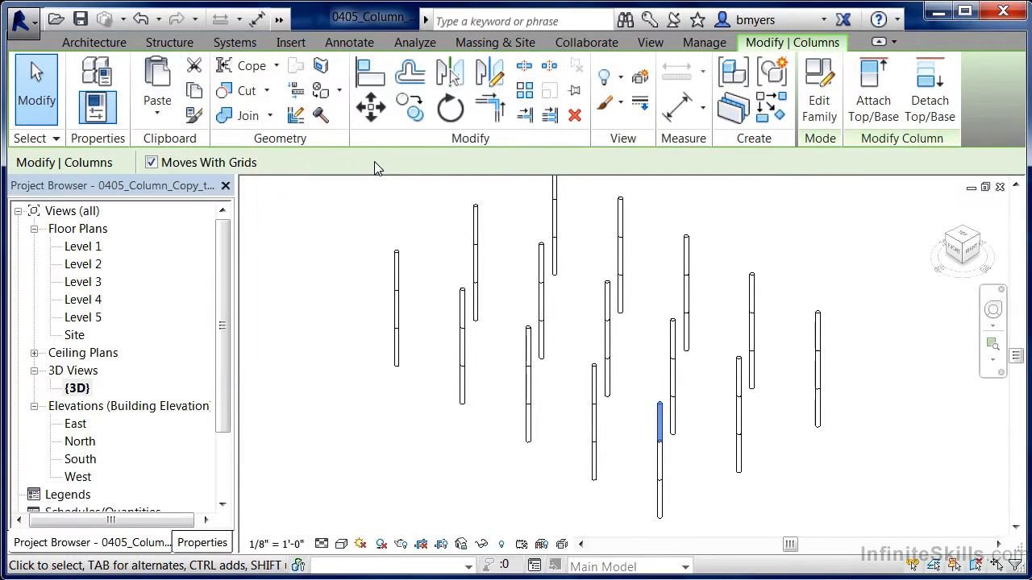
# Step: Open the South elevation to review the copied columns
pyautogui.doubleClick(81, 460)
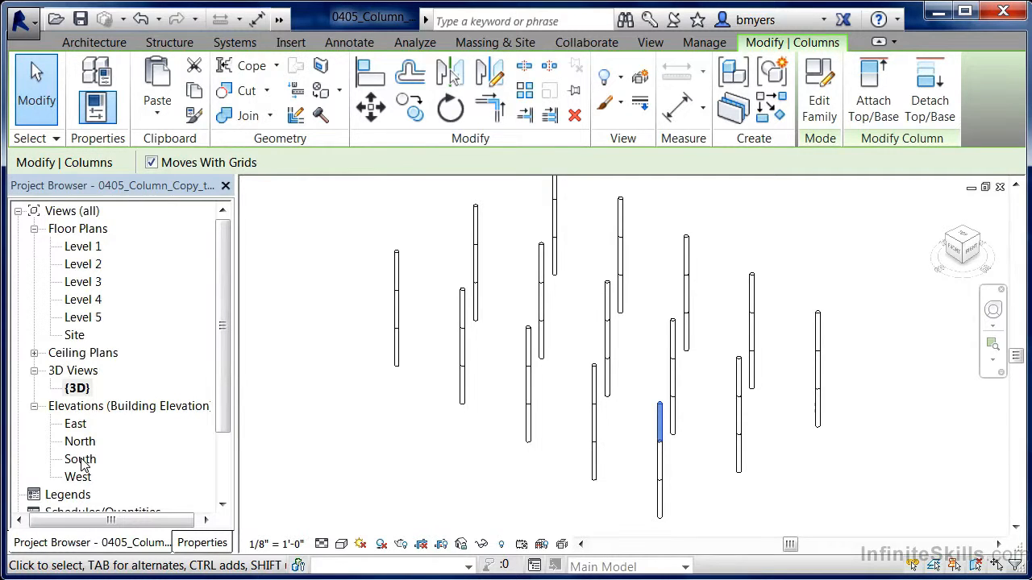